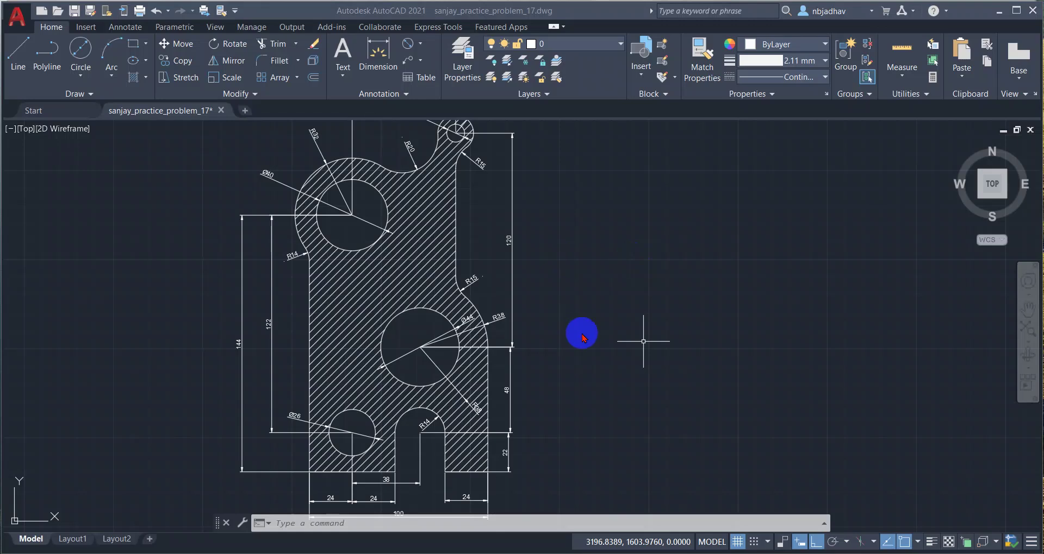
Draw a radius-32 circle to the right of the hatched plate
{"action": "scroll", "coordinate": [616, 325], "scroll_direction": "down", "scroll_amount": 2}
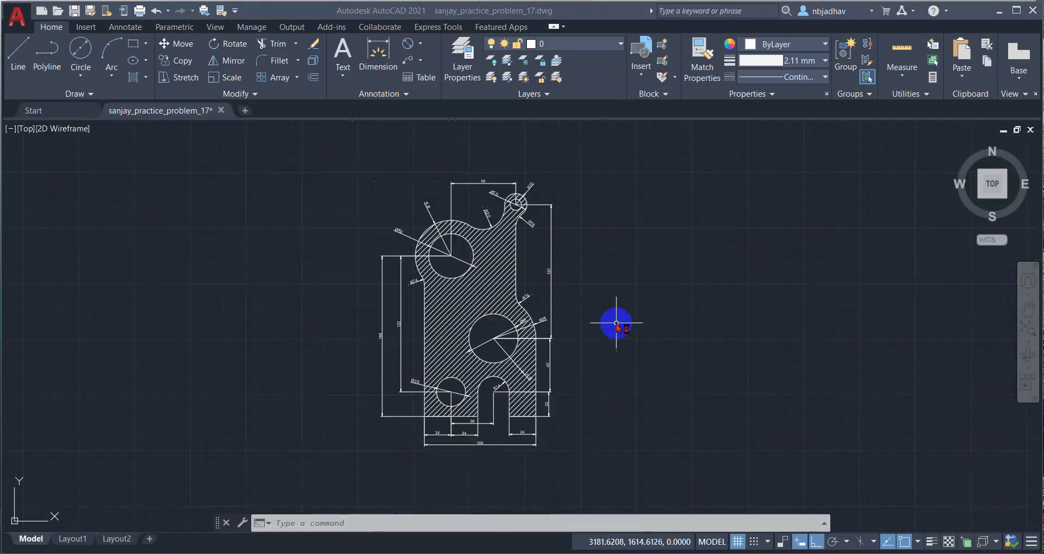
{"action": "scroll", "coordinate": [541, 303], "scroll_direction": "up", "scroll_amount": 4}
{"action": "scroll", "coordinate": [536, 302], "scroll_direction": "down", "scroll_amount": 2}
{"action": "scroll", "coordinate": [566, 282], "scroll_direction": "up", "scroll_amount": 1}
{"action": "scroll", "coordinate": [525, 305], "scroll_direction": "down", "scroll_amount": 1}
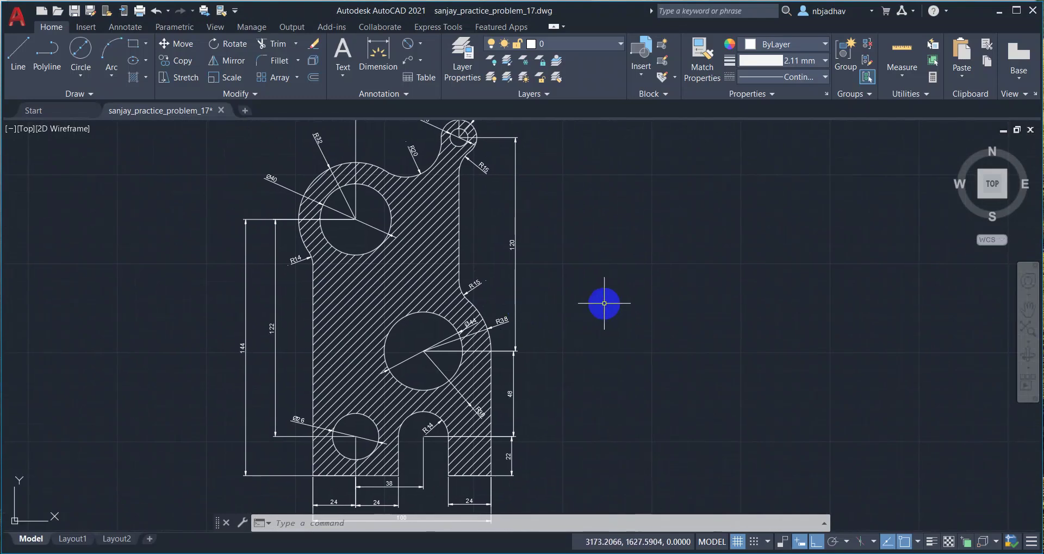
{"action": "mouse_move", "coordinate": [636, 307]}
{"action": "middle_mouse_down"}
{"action": "mouse_move", "coordinate": [597, 320]}
{"action": "mouse_move", "coordinate": [613, 324]}
{"action": "middle_mouse_up"}
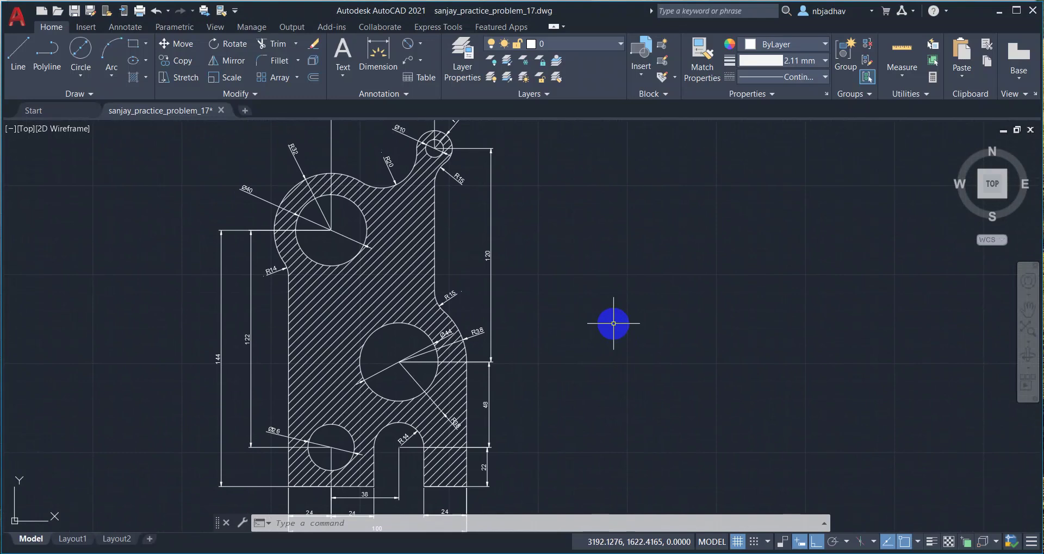
{"action": "scroll", "coordinate": [613, 324], "scroll_direction": "down", "scroll_amount": 1}
{"action": "scroll", "coordinate": [613, 324], "scroll_direction": "up", "scroll_amount": 1}
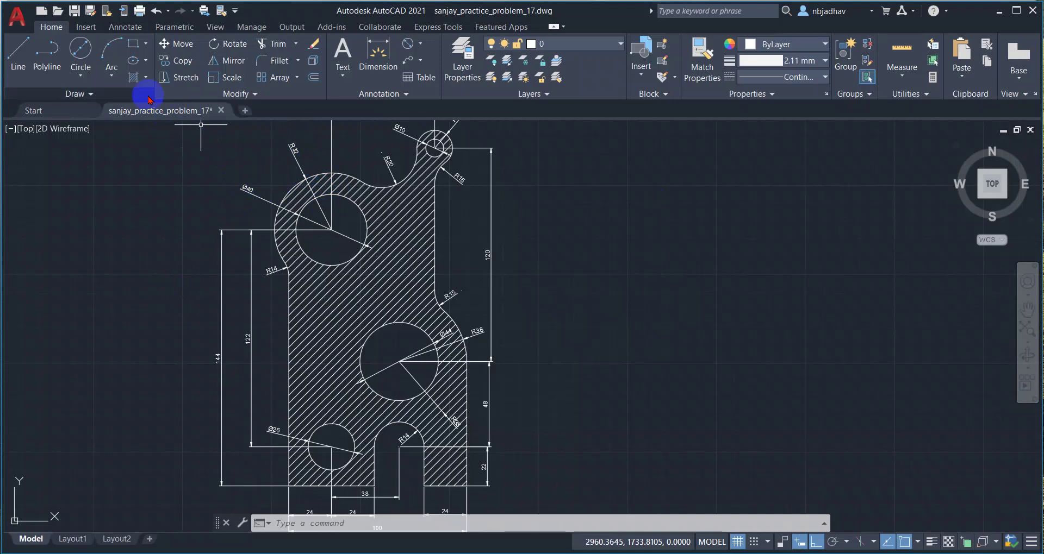
{"action": "left_click", "coordinate": [89, 78]}
{"action": "left_click", "coordinate": [120, 100]}
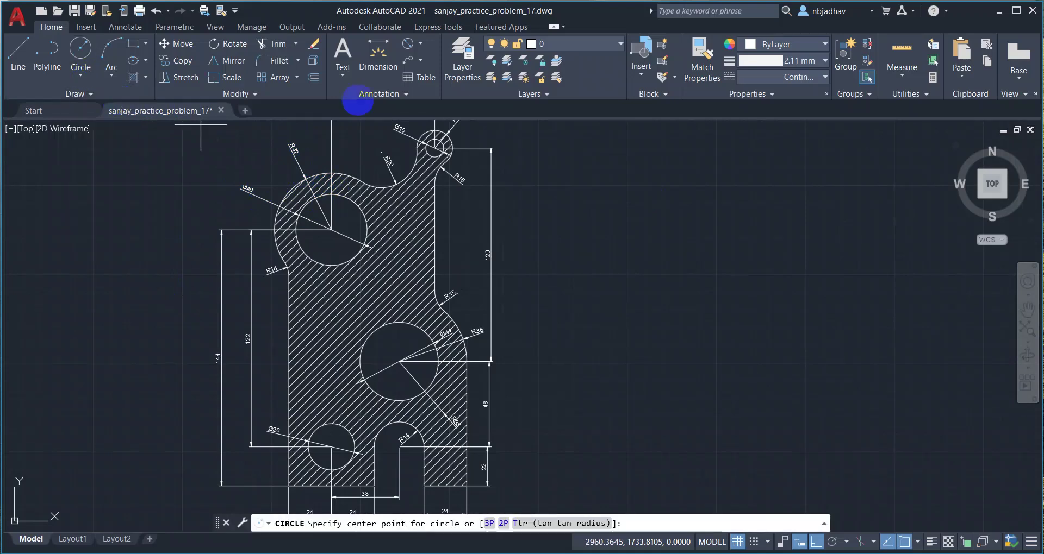
{"action": "left_click", "coordinate": [729, 258]}
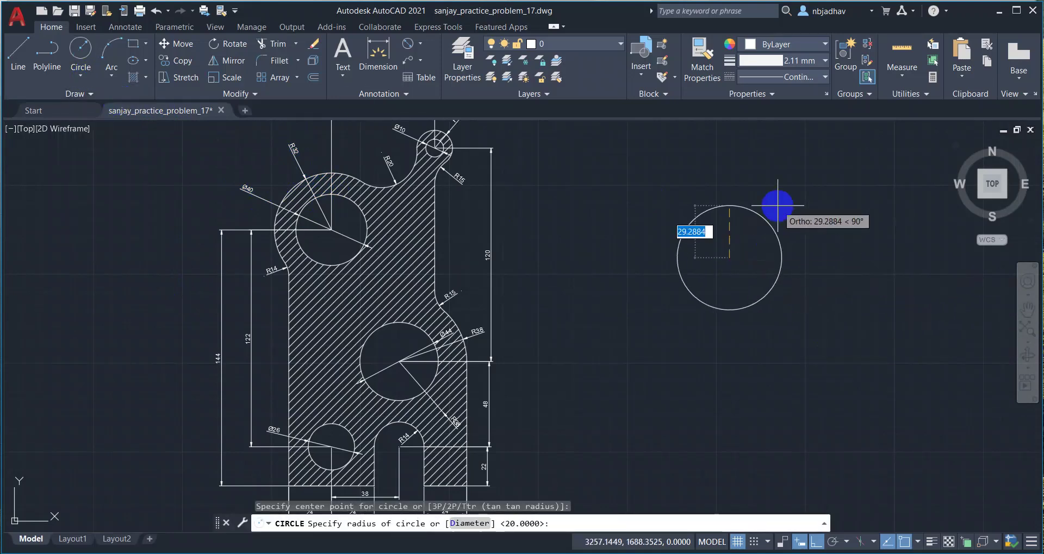
{"action": "left_click", "coordinate": [777, 205]}
{"action": "type", "text": "32"}
{"action": "key", "text": "Return"}
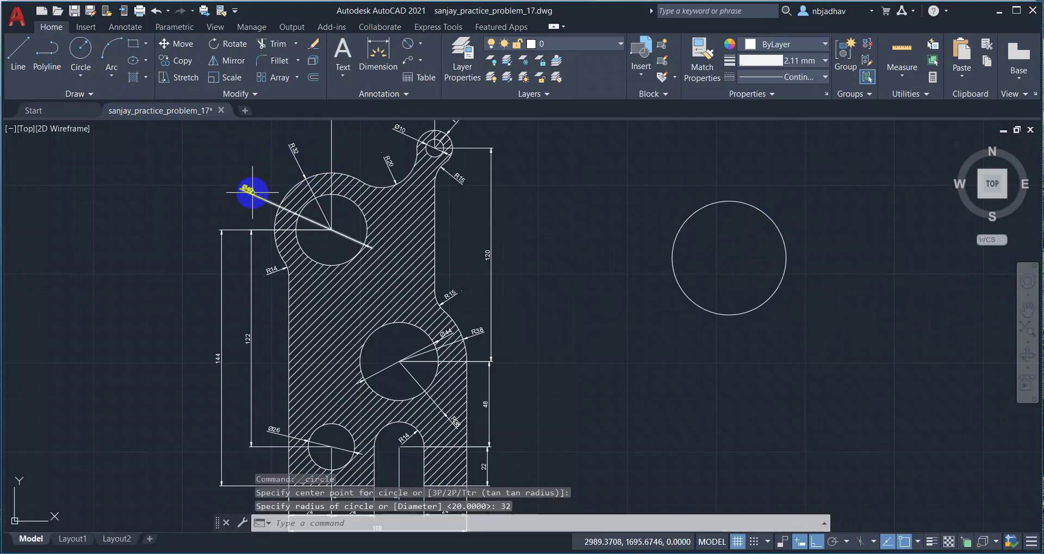
Add a concentric 40-diameter circle at the same centre
{"action": "left_click", "coordinate": [81, 80]}
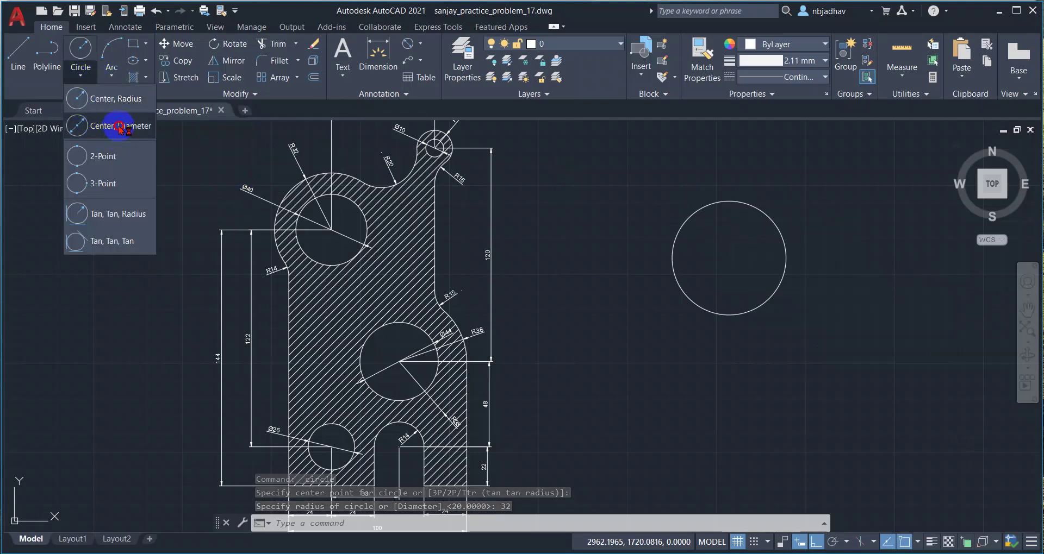
{"action": "left_click", "coordinate": [109, 124]}
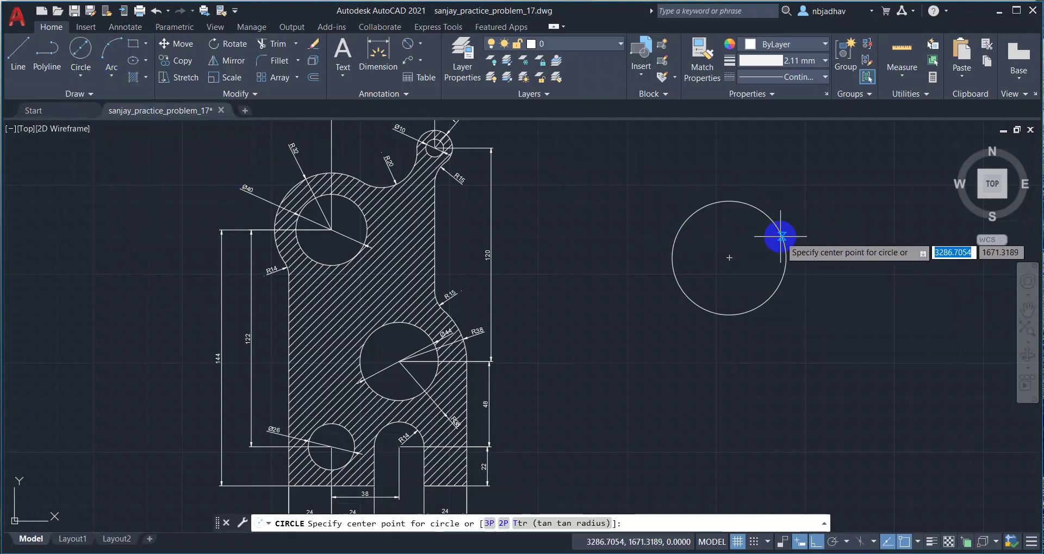
{"action": "left_click", "coordinate": [729, 257]}
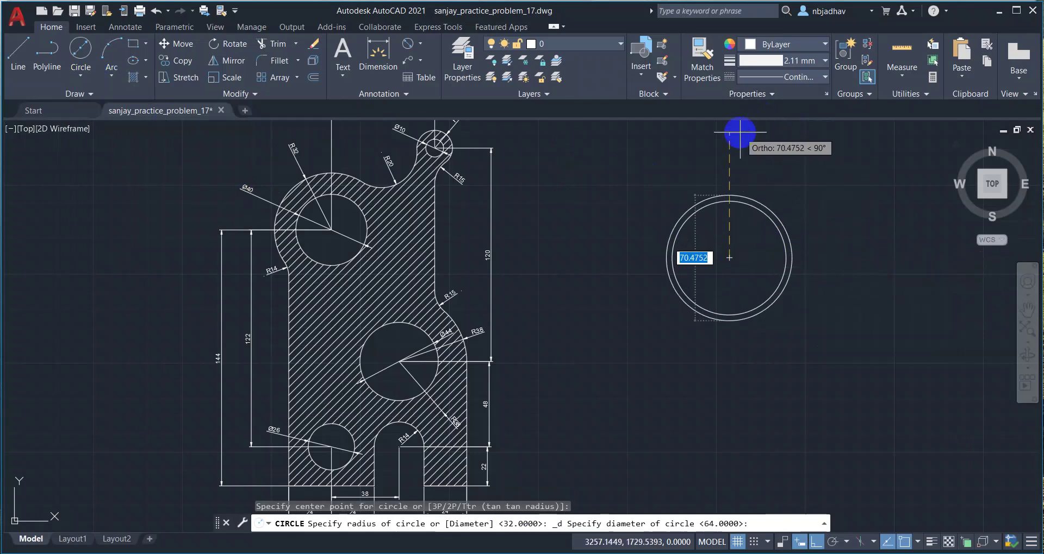
{"action": "type", "text": "40"}
{"action": "key", "text": "Return"}
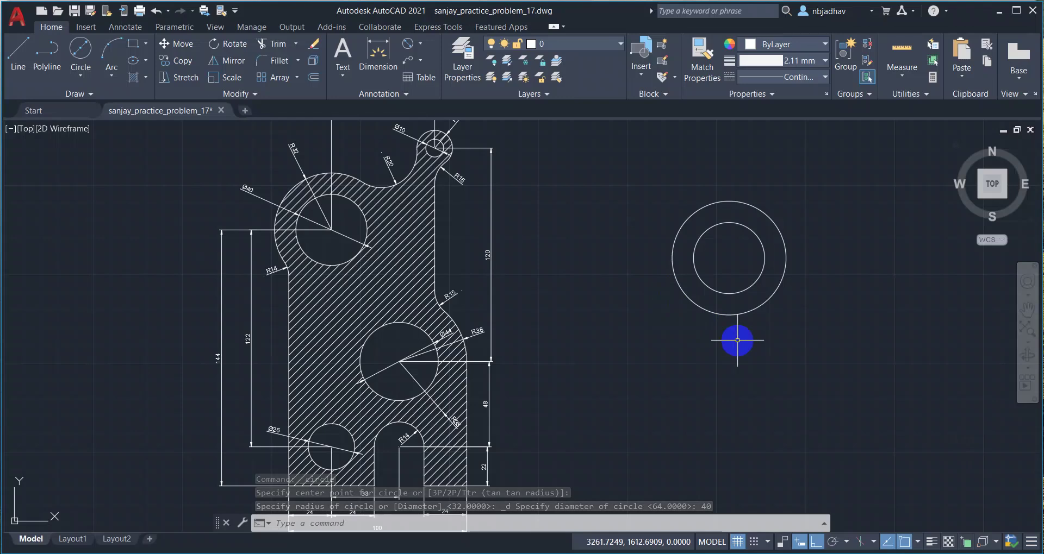
Draw a 122-long vertical line straight down from the two circles' shared centre
{"action": "middle_click_drag", "start_coordinate": [717, 375], "coordinate": [703, 348]}
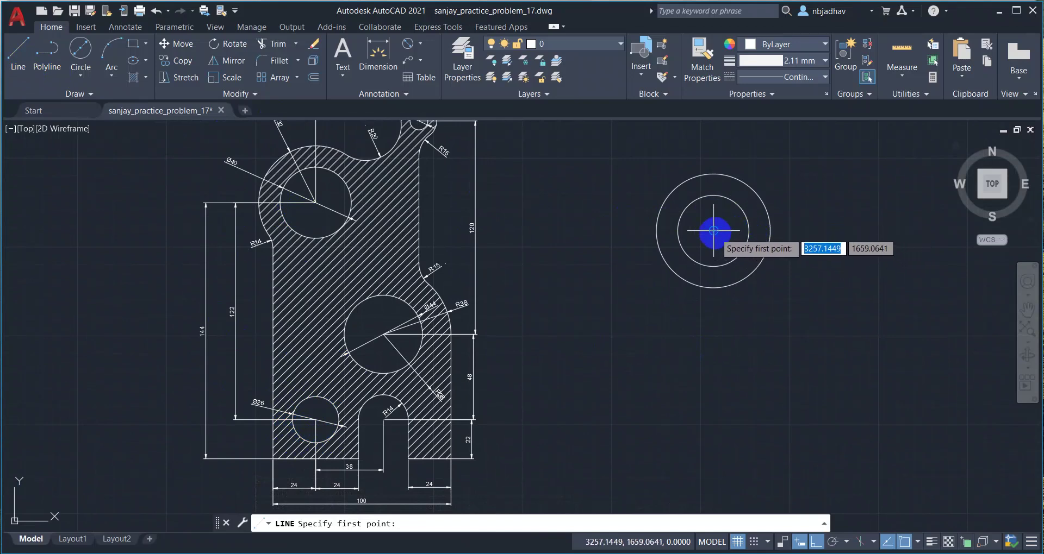
{"action": "left_click", "coordinate": [713, 230]}
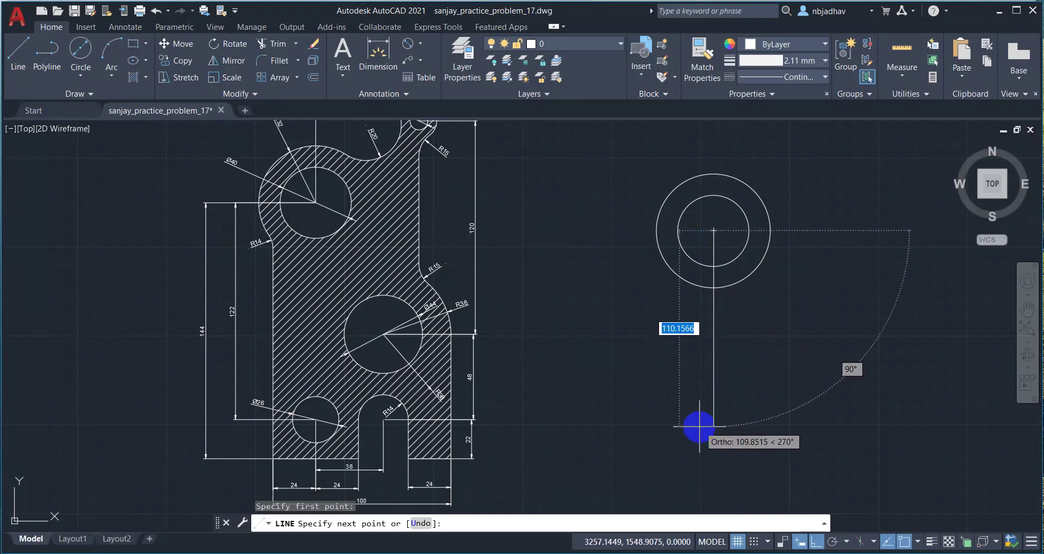
{"action": "left_click", "coordinate": [699, 427]}
{"action": "type", "text": "122"}
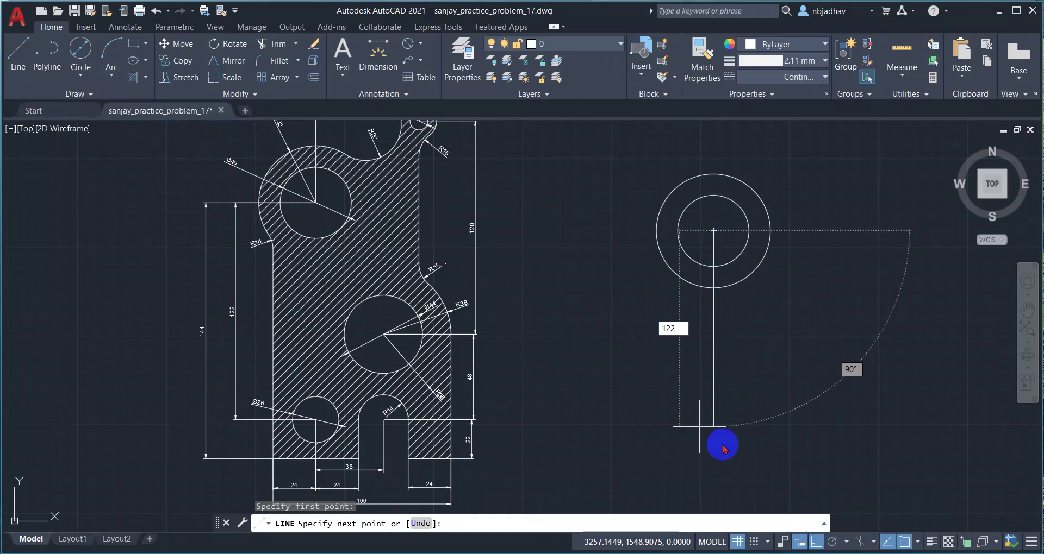
{"action": "key", "text": "Return"}
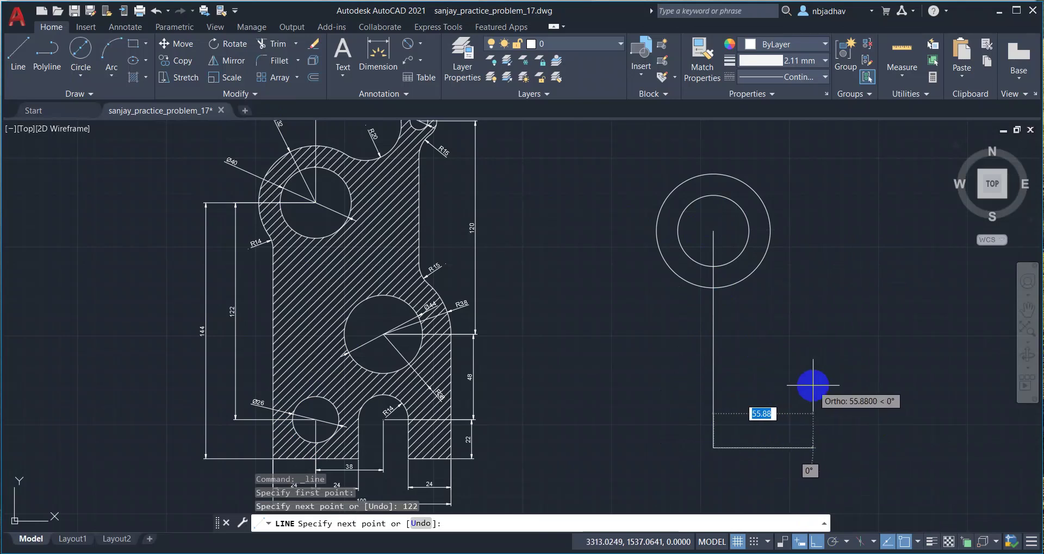
{"action": "key", "text": "Escape"}
{"action": "left_click", "coordinate": [713, 334]}
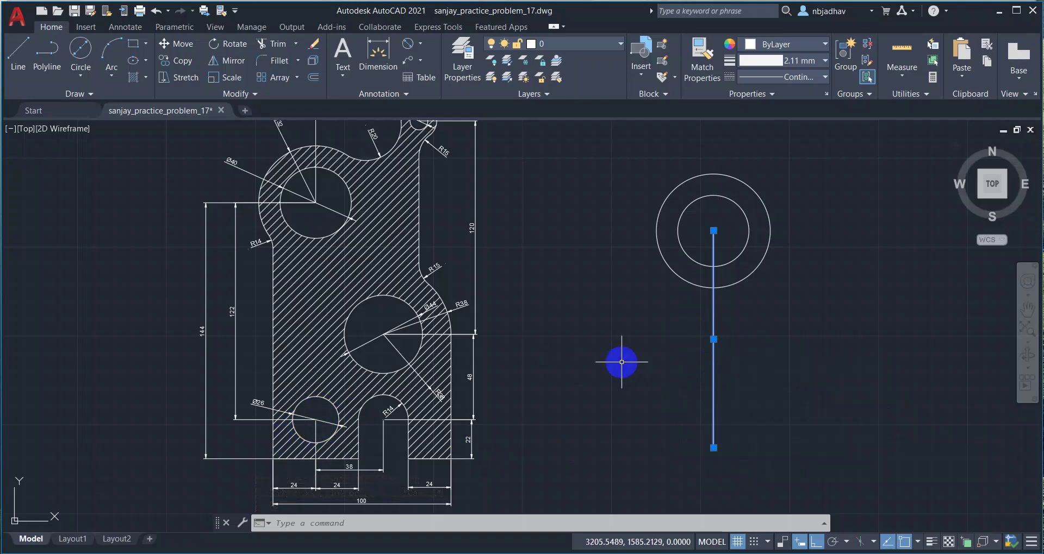
{"action": "middle_click_drag", "start_coordinate": [621, 362], "coordinate": [578, 329]}
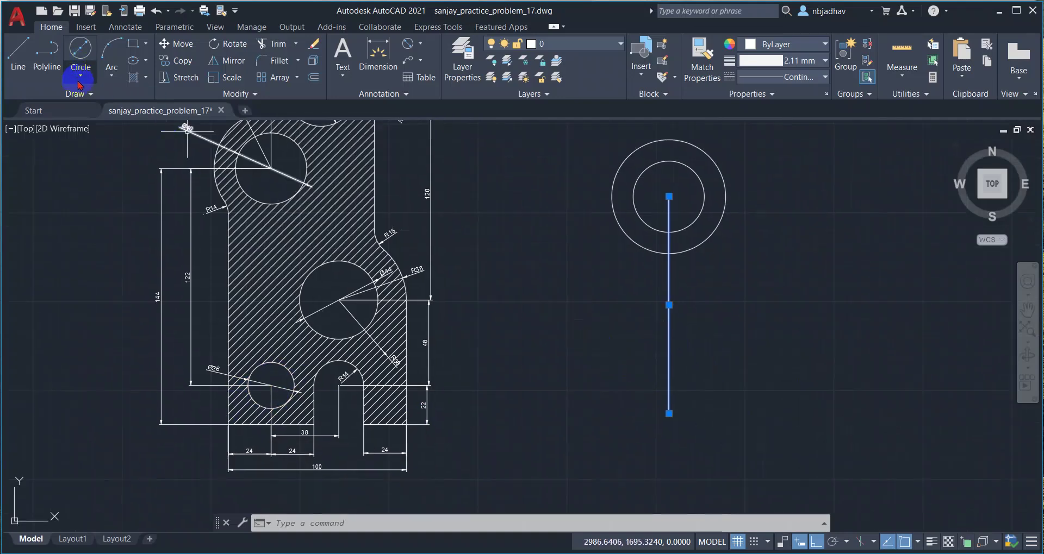
Place a 26-diameter circle on the lower endpoint of the 122 line
{"action": "left_click", "coordinate": [79, 81]}
{"action": "left_click", "coordinate": [109, 129]}
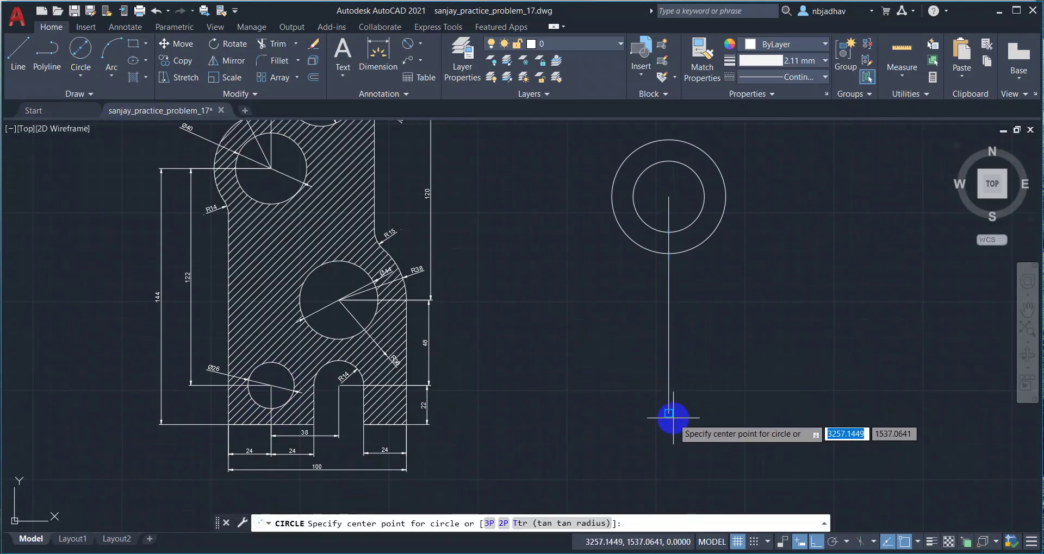
{"action": "left_click", "coordinate": [668, 414]}
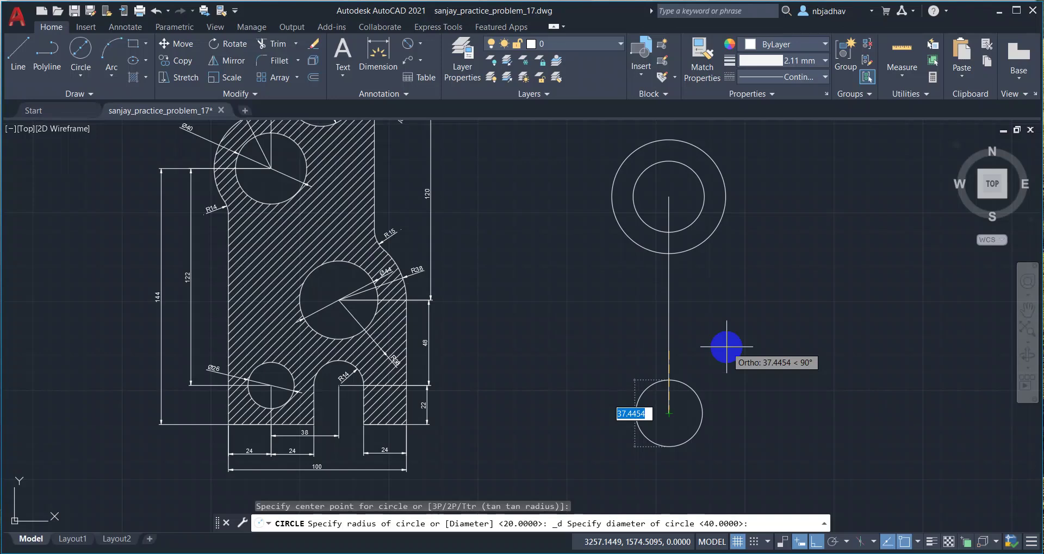
{"action": "type", "text": "26"}
{"action": "key", "text": "Return"}
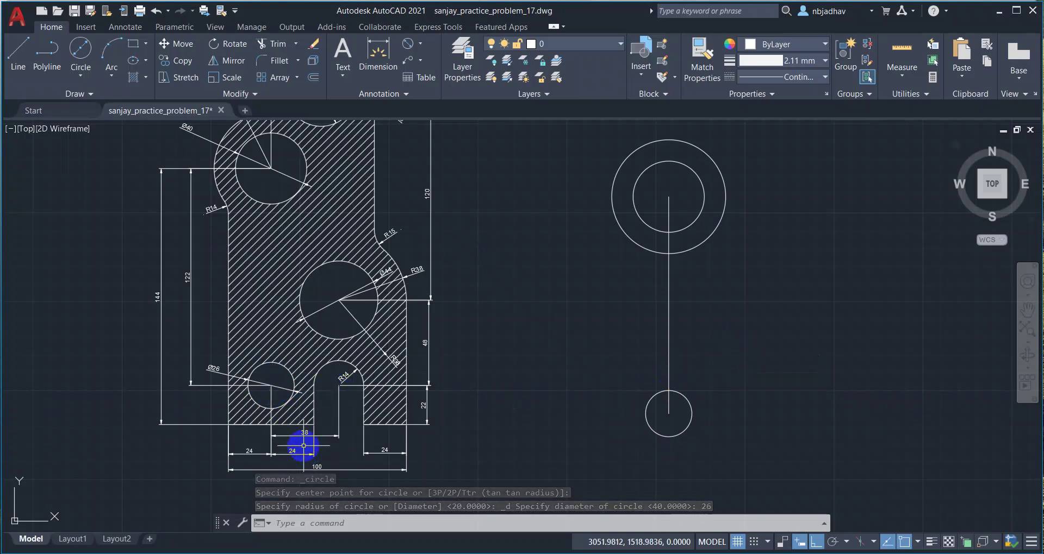
{"action": "scroll", "coordinate": [305, 443], "scroll_direction": "up", "scroll_amount": 2}
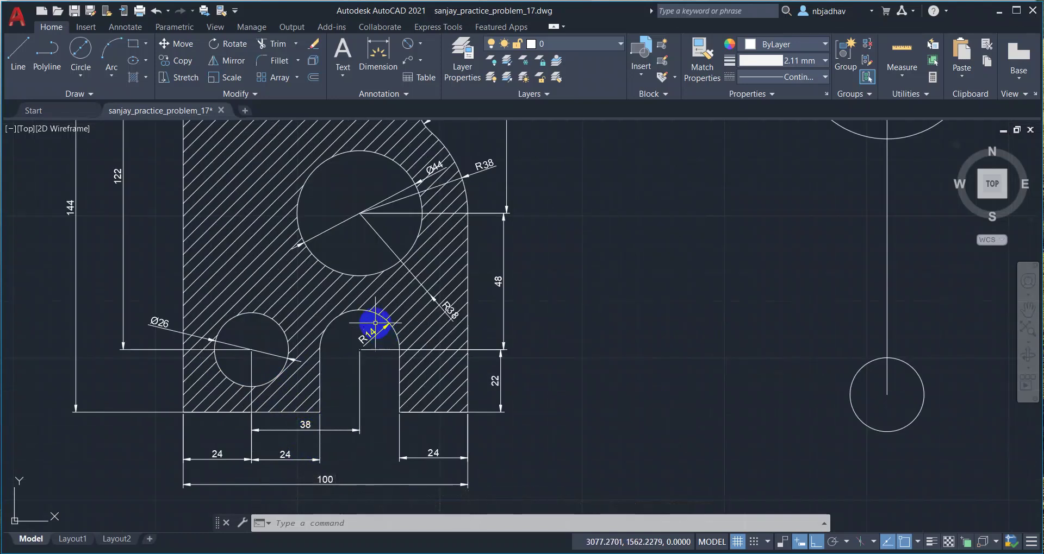
{"action": "scroll", "coordinate": [704, 368], "scroll_direction": "down", "scroll_amount": 2}
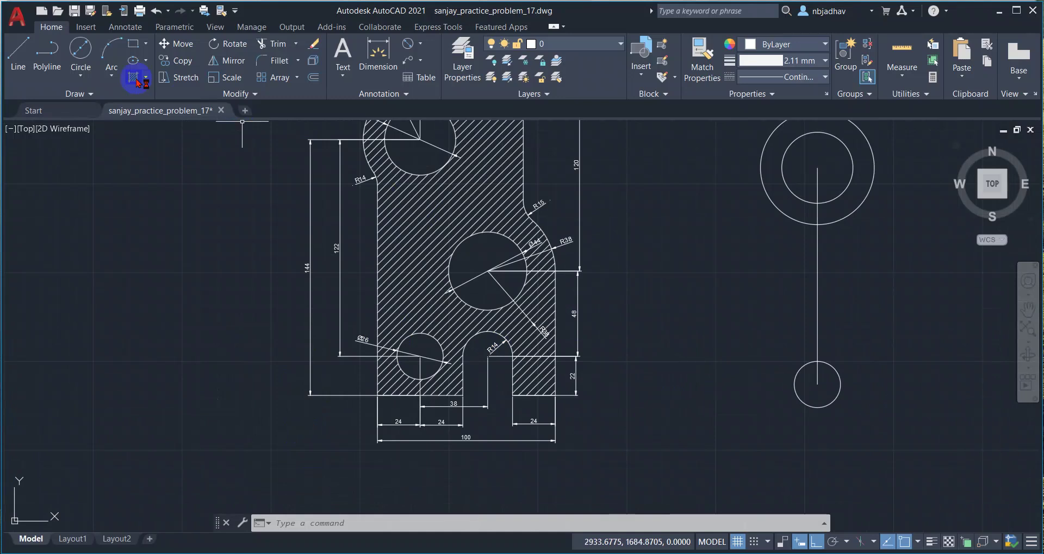
Draw a 38-long horizontal line right from the 26-diameter circle's centre
{"action": "left_click", "coordinate": [21, 50]}
{"action": "scroll", "coordinate": [764, 405], "scroll_direction": "up", "scroll_amount": 1}
{"action": "scroll", "coordinate": [699, 391], "scroll_direction": "up", "scroll_amount": 1}
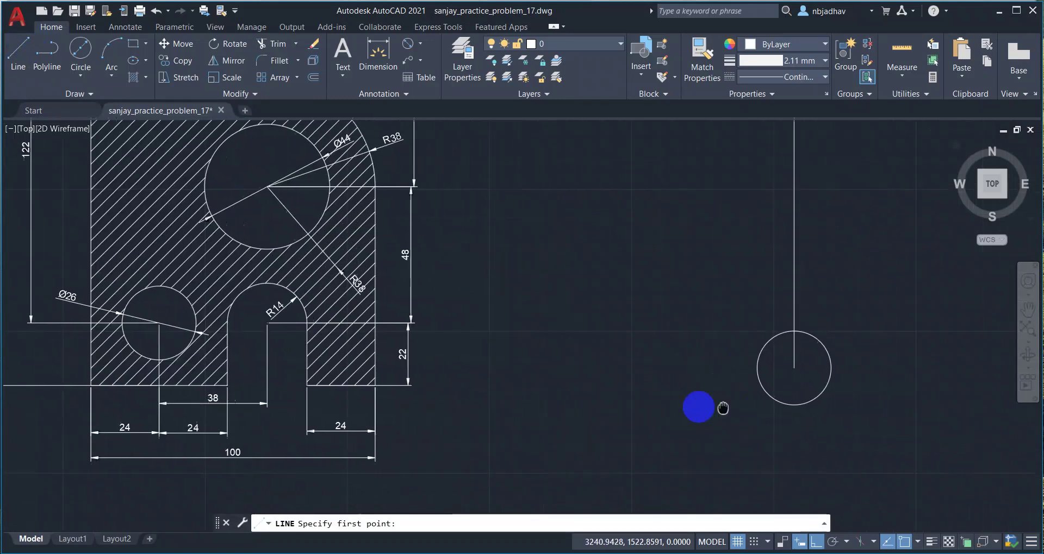
{"action": "left_click", "coordinate": [694, 370]}
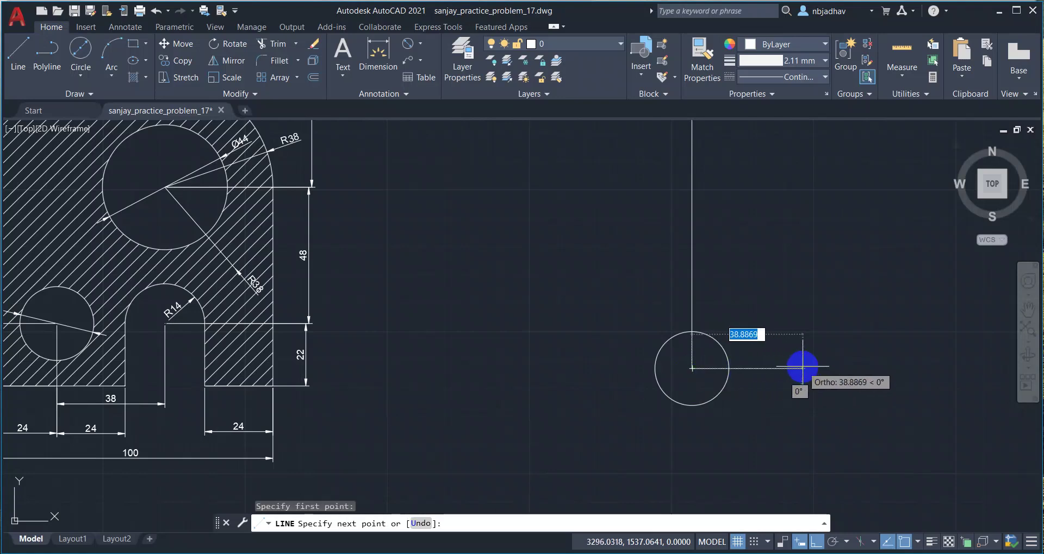
{"action": "type", "text": "38"}
{"action": "key", "text": "Return"}
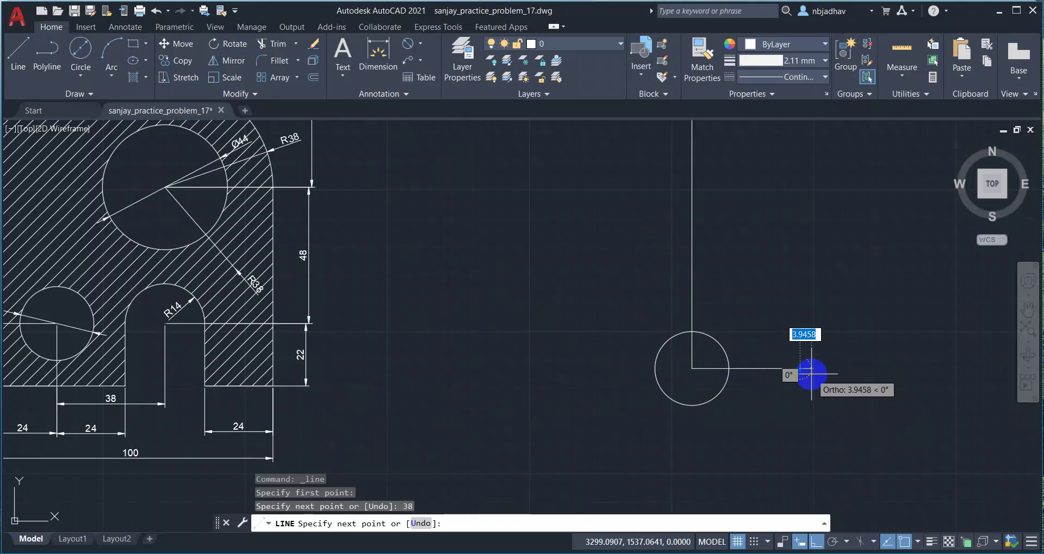
{"action": "key", "text": "Return"}
{"action": "scroll", "coordinate": [810, 374], "scroll_direction": "down", "scroll_amount": 2}
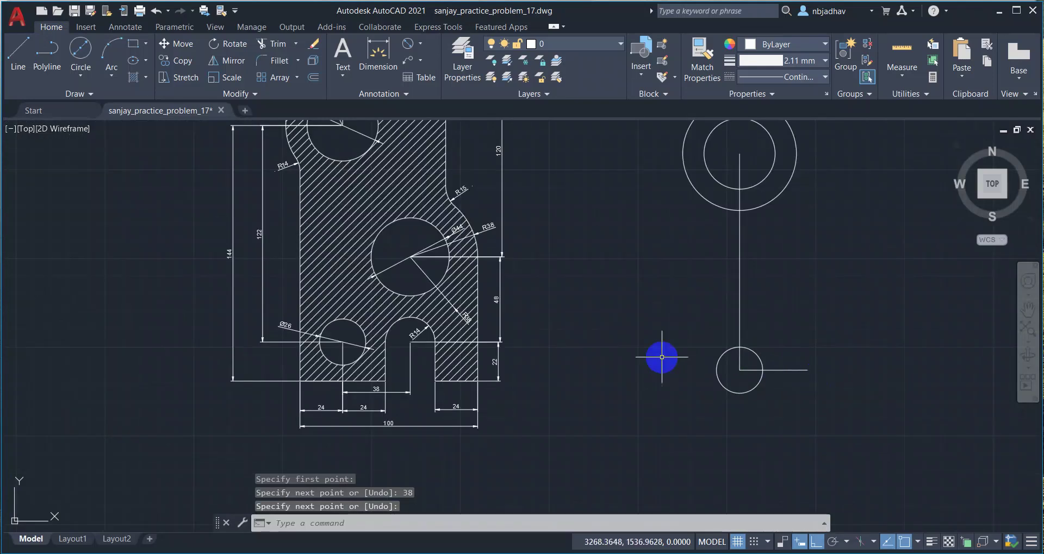
Add a radius-14 circle centred on the horizontal line's right end
{"action": "left_click", "coordinate": [85, 80]}
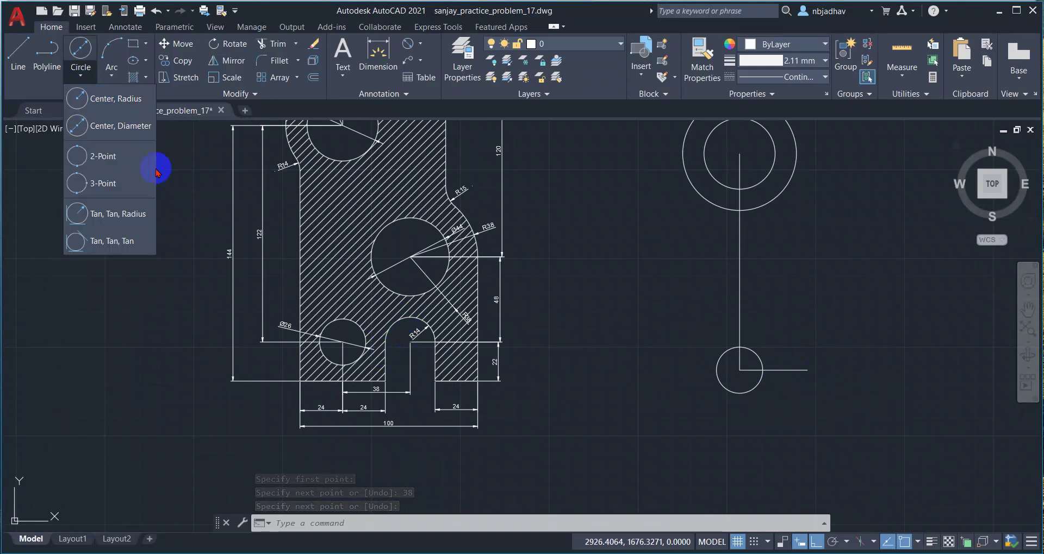
{"action": "left_click", "coordinate": [134, 102]}
{"action": "scroll", "coordinate": [834, 408], "scroll_direction": "up", "scroll_amount": 2}
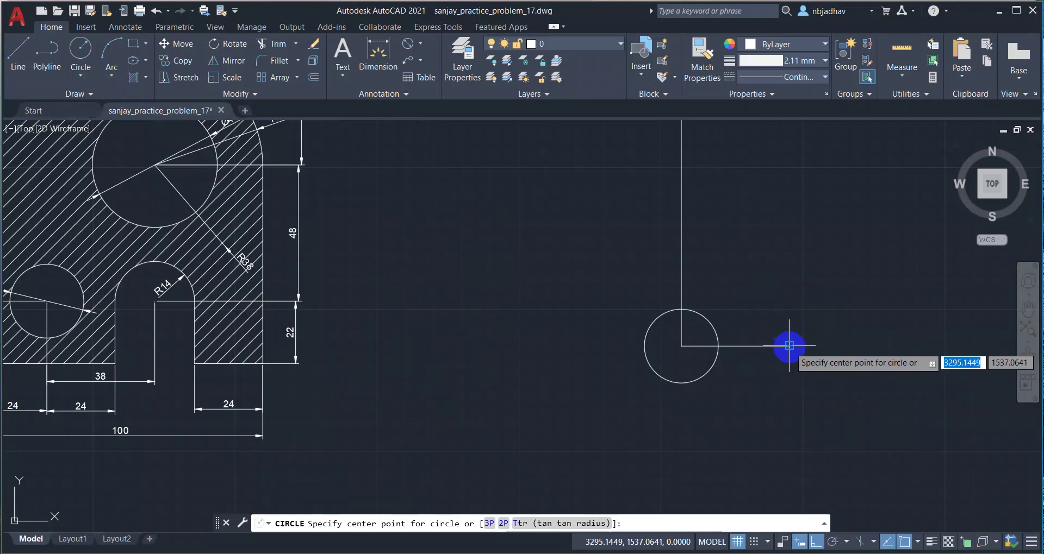
{"action": "left_click", "coordinate": [789, 345]}
{"action": "type", "text": "14"}
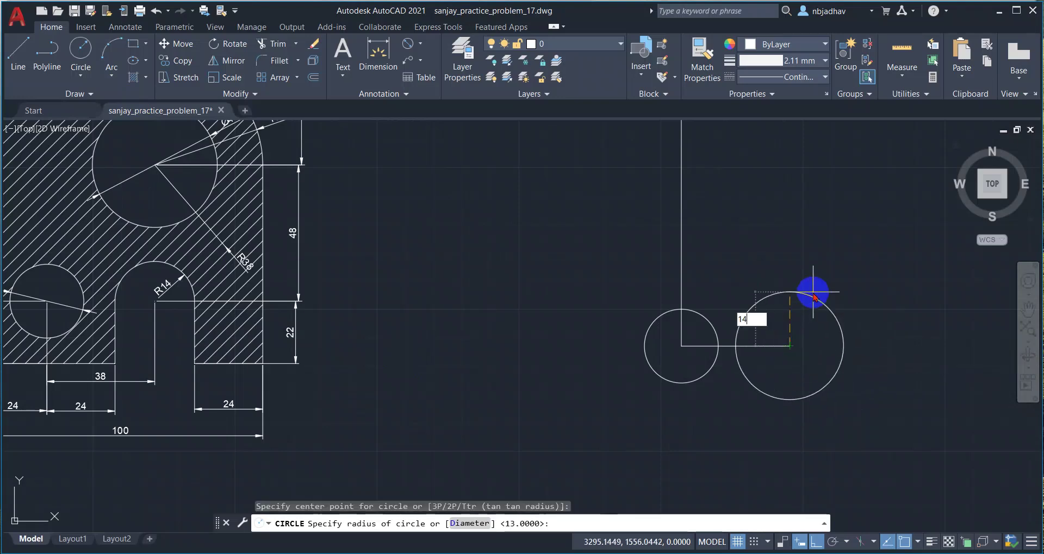
{"action": "key", "text": "Return"}
{"action": "scroll", "coordinate": [813, 292], "scroll_direction": "down", "scroll_amount": 2}
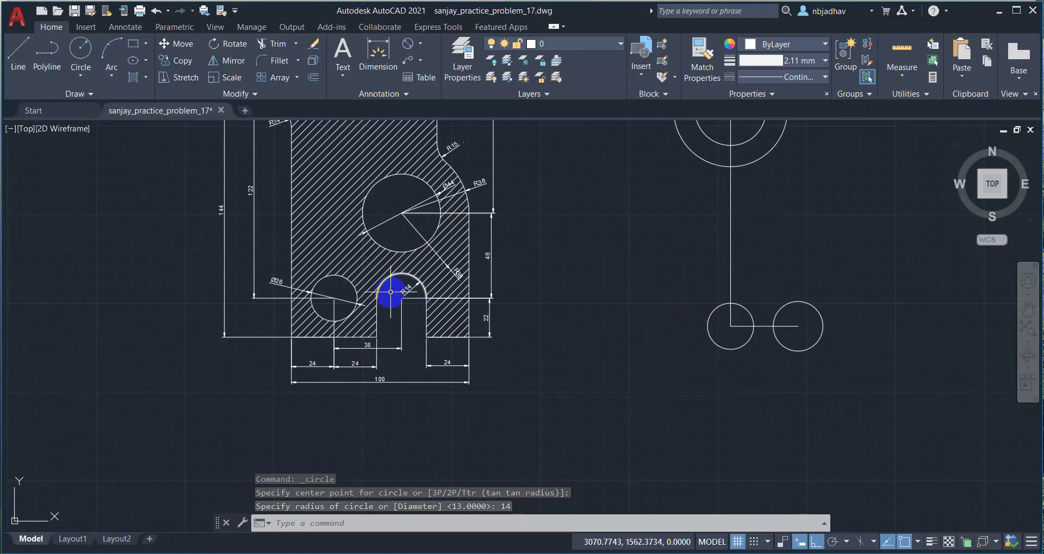
{"action": "scroll", "coordinate": [442, 278], "scroll_direction": "up", "scroll_amount": 2}
{"action": "middle_click_drag", "start_coordinate": [470, 254], "coordinate": [420, 329]}
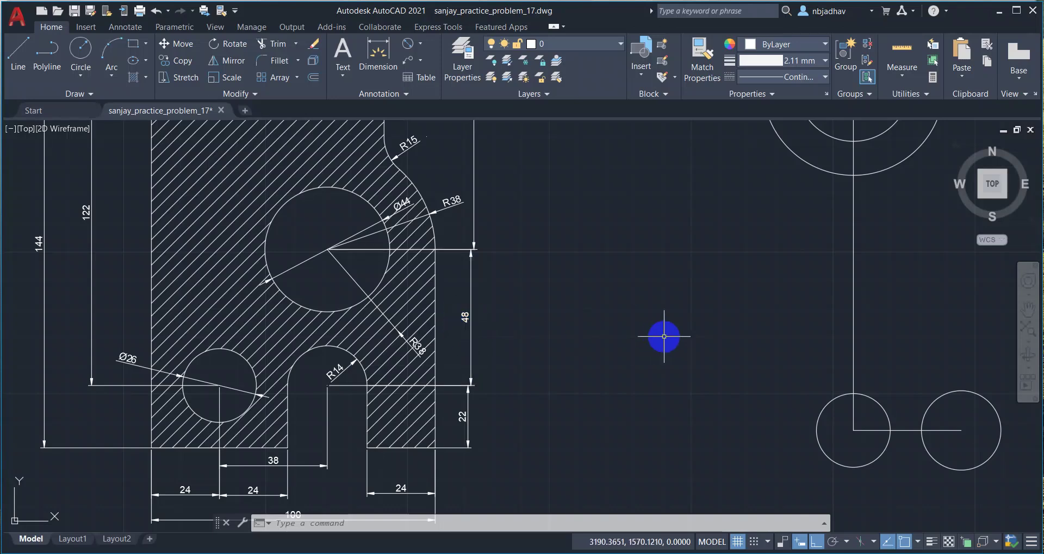
{"action": "middle_click_drag", "start_coordinate": [680, 337], "coordinate": [554, 337]}
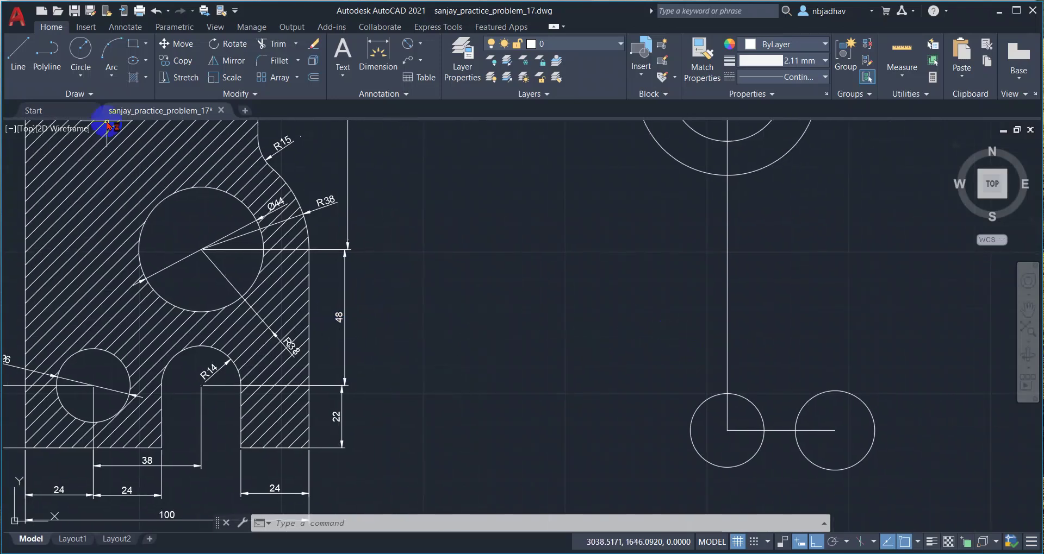
Draw a 48-unit vertical line upward from the radius-14 circle's centre
{"action": "left_click", "coordinate": [19, 54]}
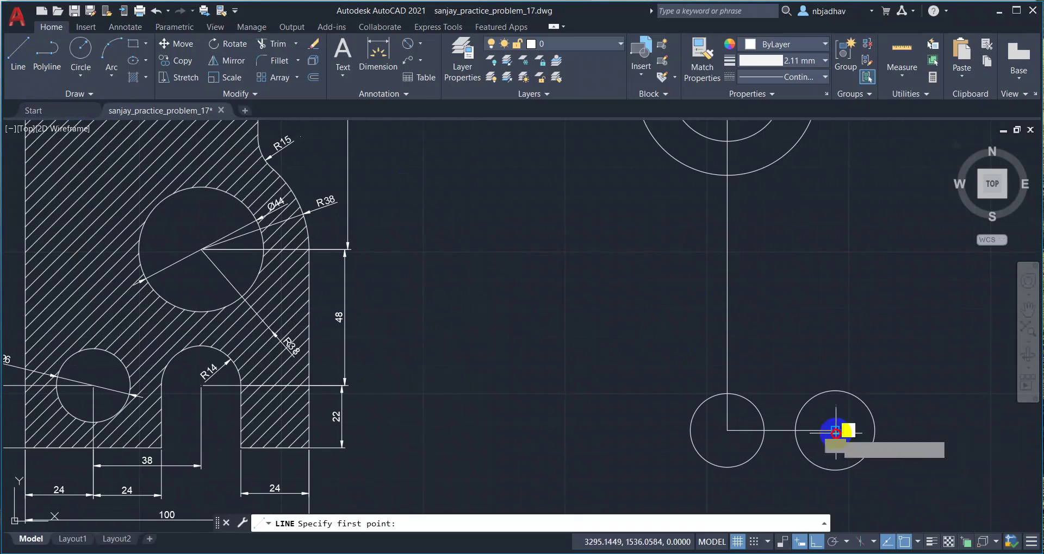
{"action": "left_click", "coordinate": [836, 430]}
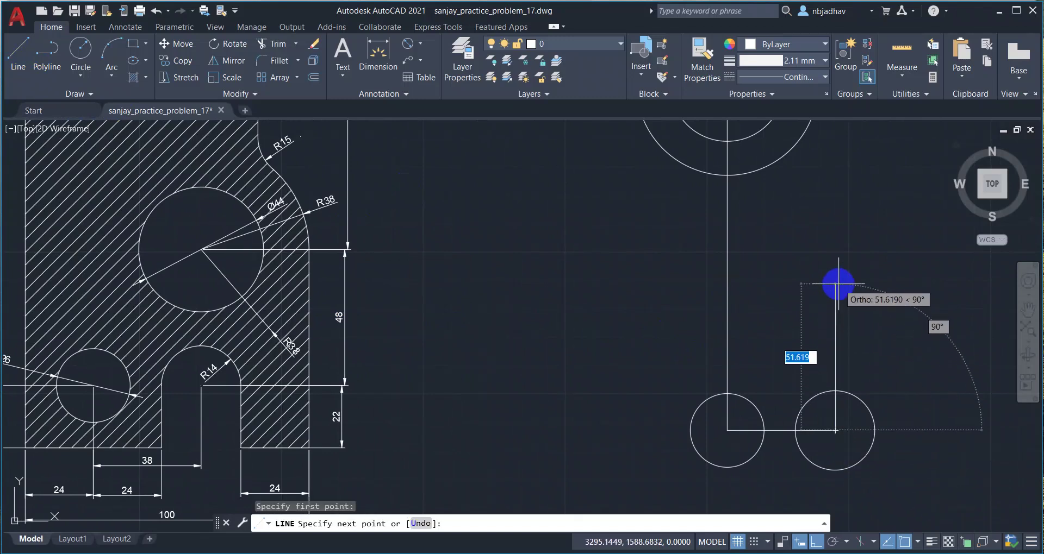
{"action": "type", "text": "48"}
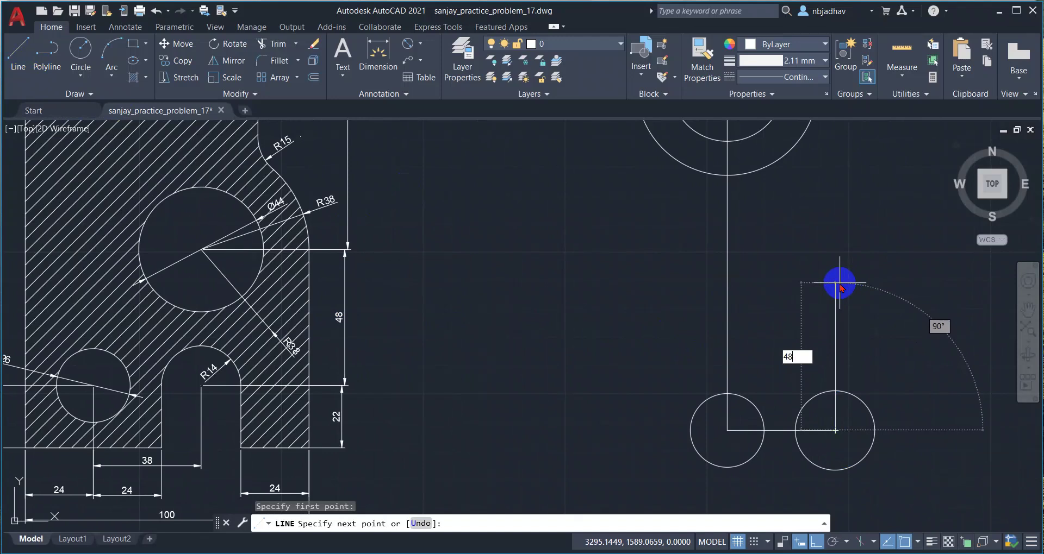
{"action": "key", "text": "Return"}
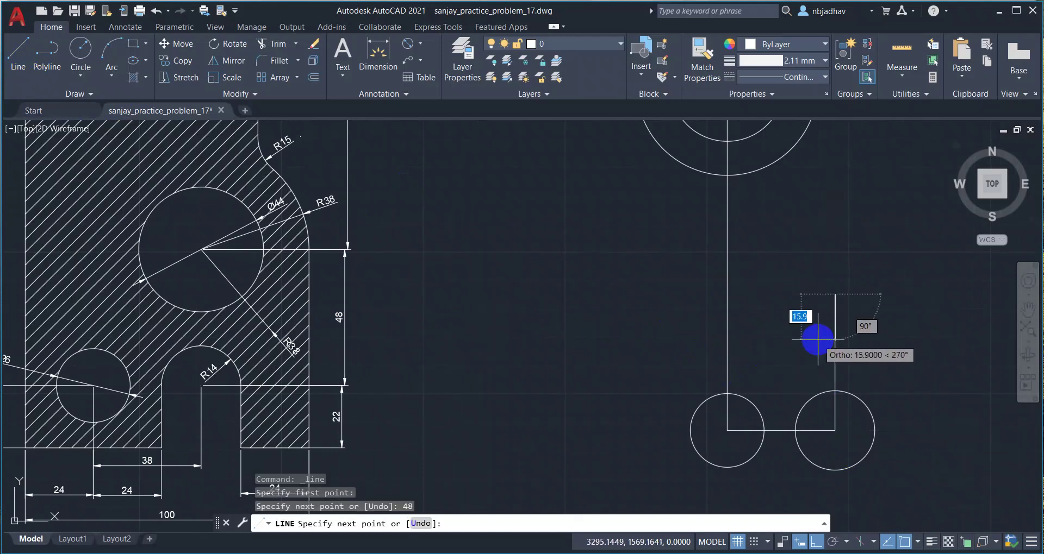
{"action": "key", "text": "Return"}
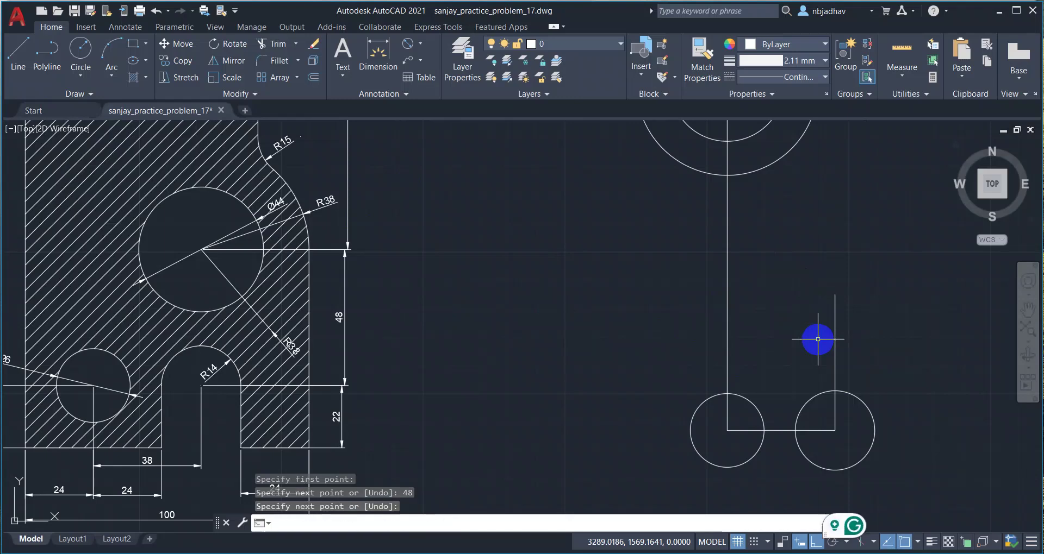
{"action": "scroll", "coordinate": [330, 303], "scroll_direction": "down", "scroll_amount": 2}
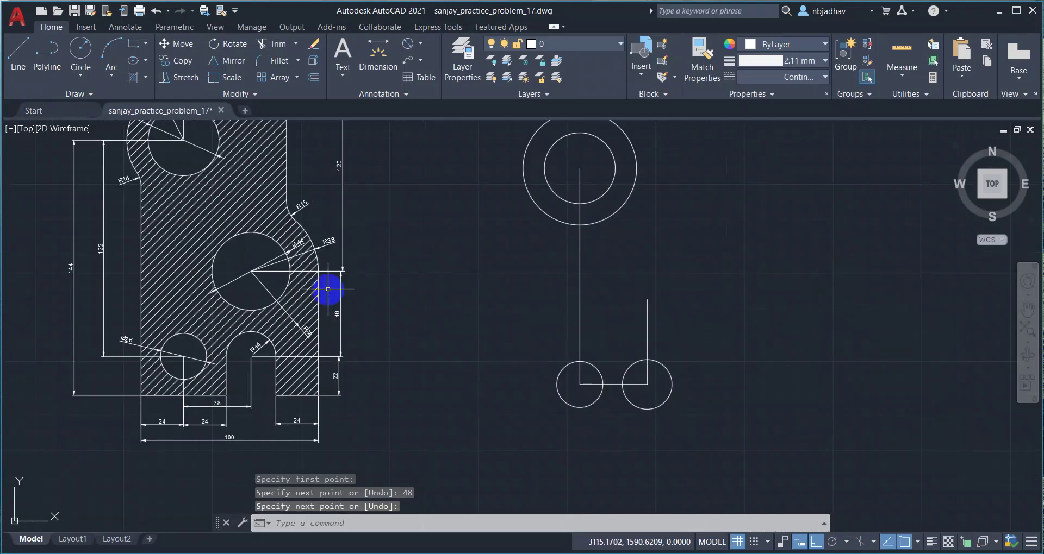
{"action": "scroll", "coordinate": [328, 289], "scroll_direction": "up", "scroll_amount": 1}
{"action": "scroll", "coordinate": [370, 297], "scroll_direction": "up", "scroll_amount": 2}
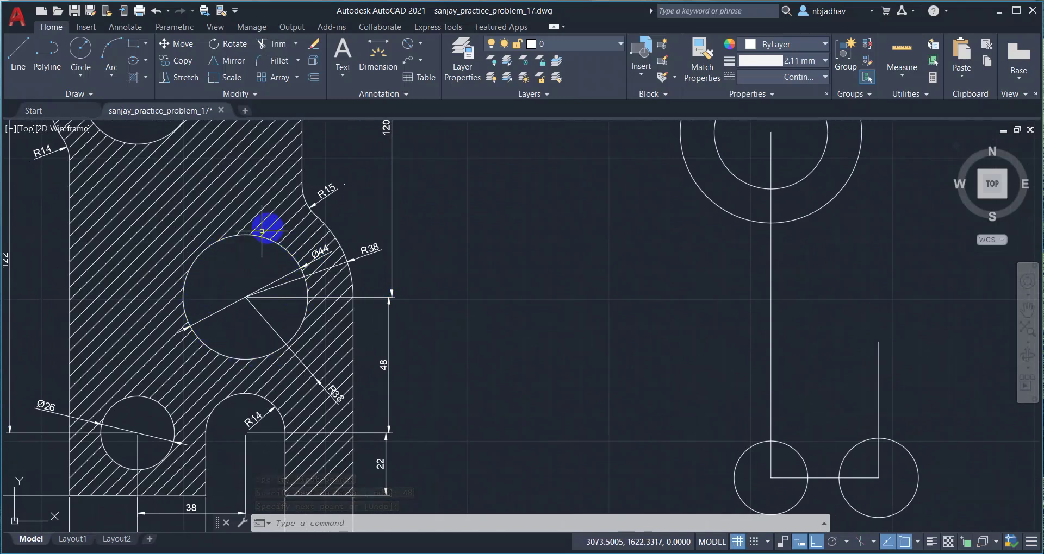
{"action": "left_click", "coordinate": [347, 248]}
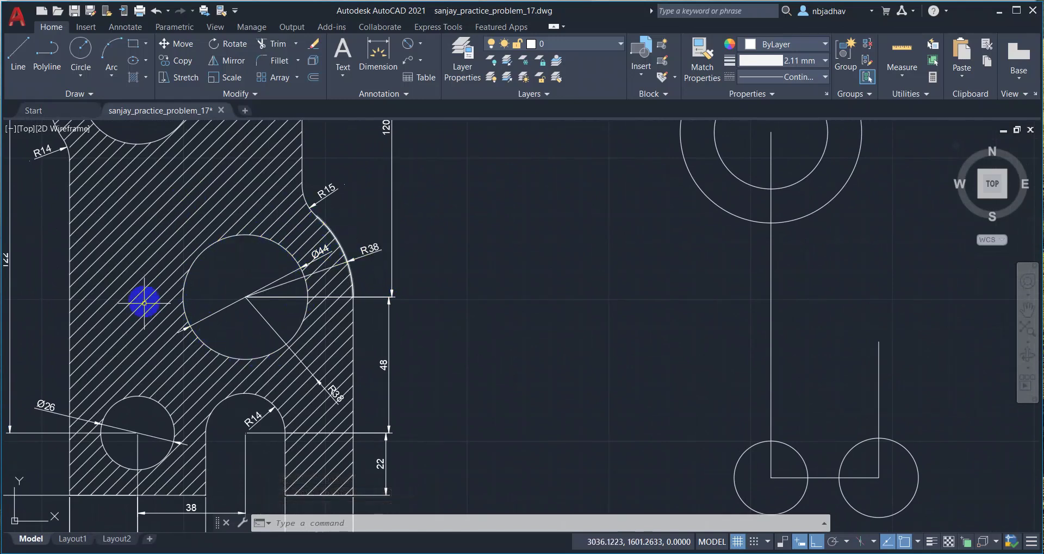
{"action": "left_click", "coordinate": [85, 78]}
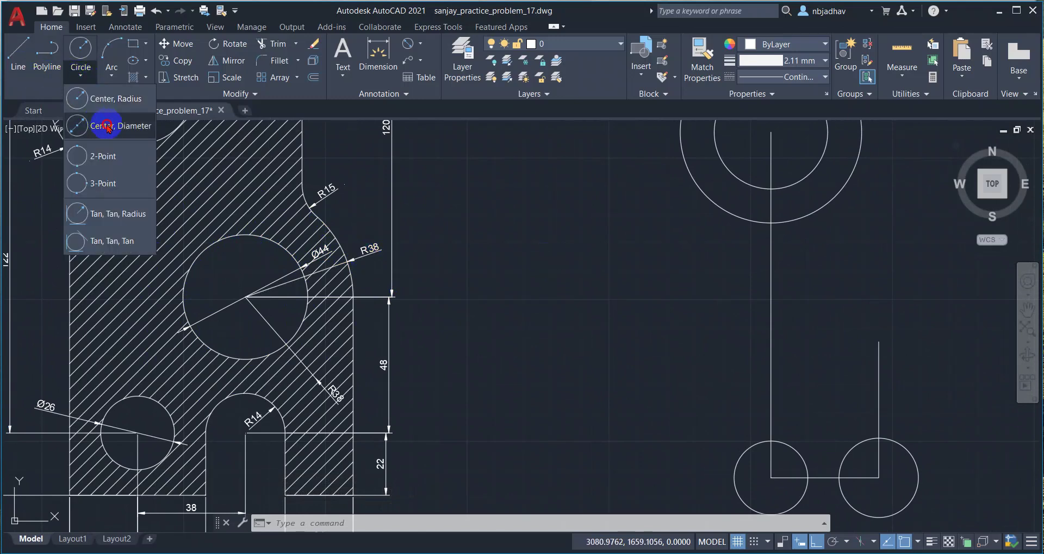
Draw a 44-diameter circle centred on the 48 line's top end
{"action": "left_click", "coordinate": [90, 123]}
{"action": "left_click", "coordinate": [879, 342]}
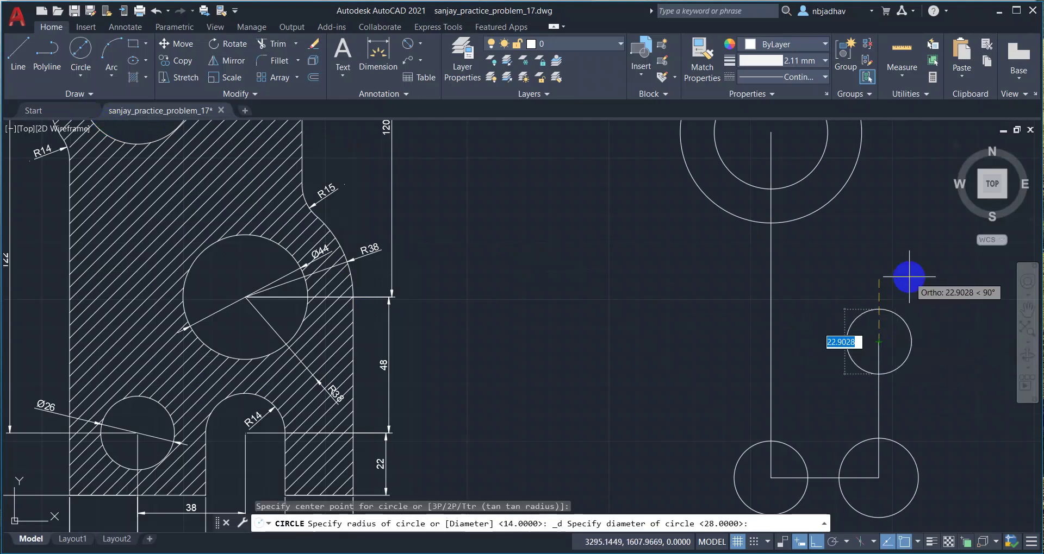
{"action": "type", "text": "44"}
{"action": "key", "text": "Return"}
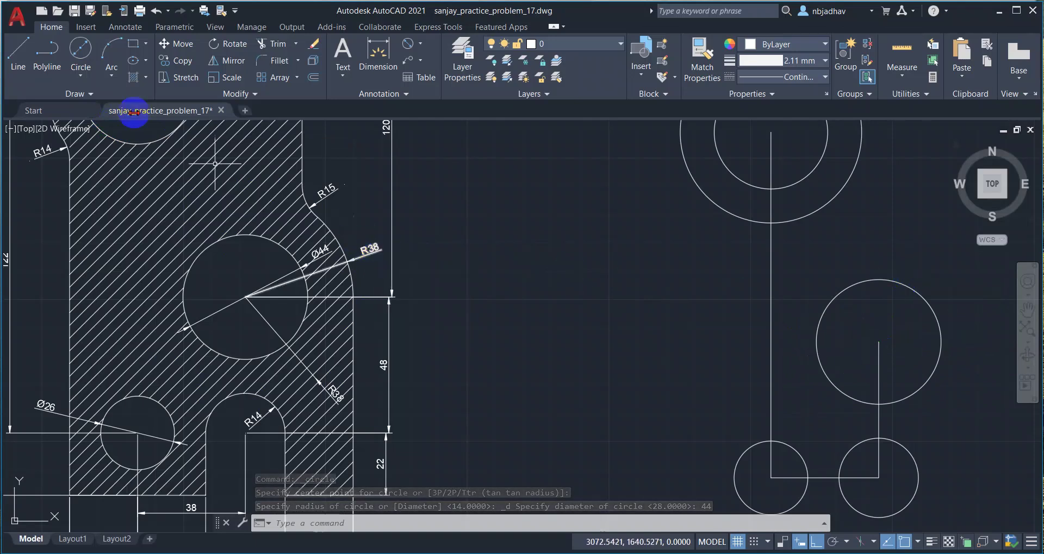
Add a concentric radius-38 circle at the same centre
{"action": "left_click", "coordinate": [81, 76]}
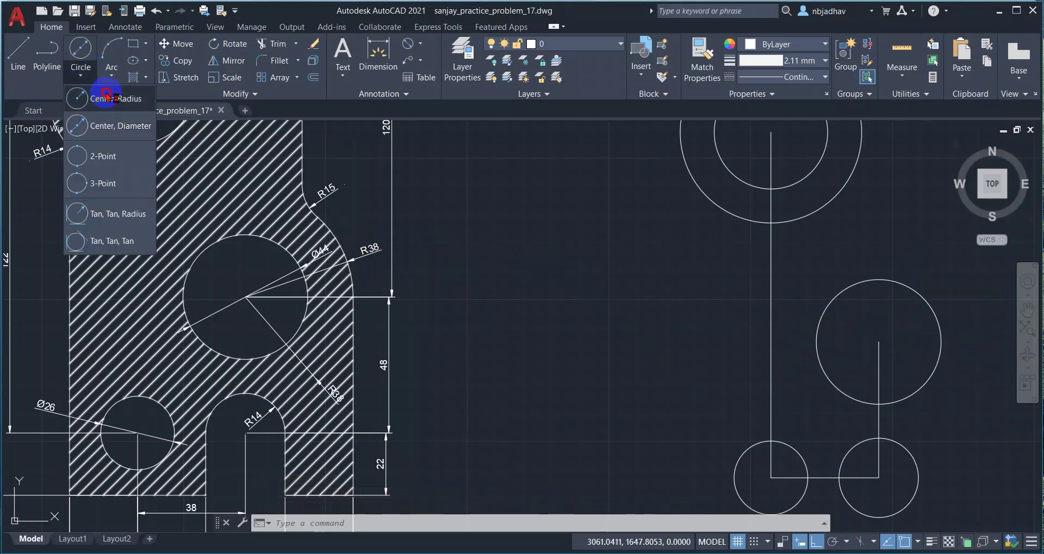
{"action": "left_click", "coordinate": [81, 96]}
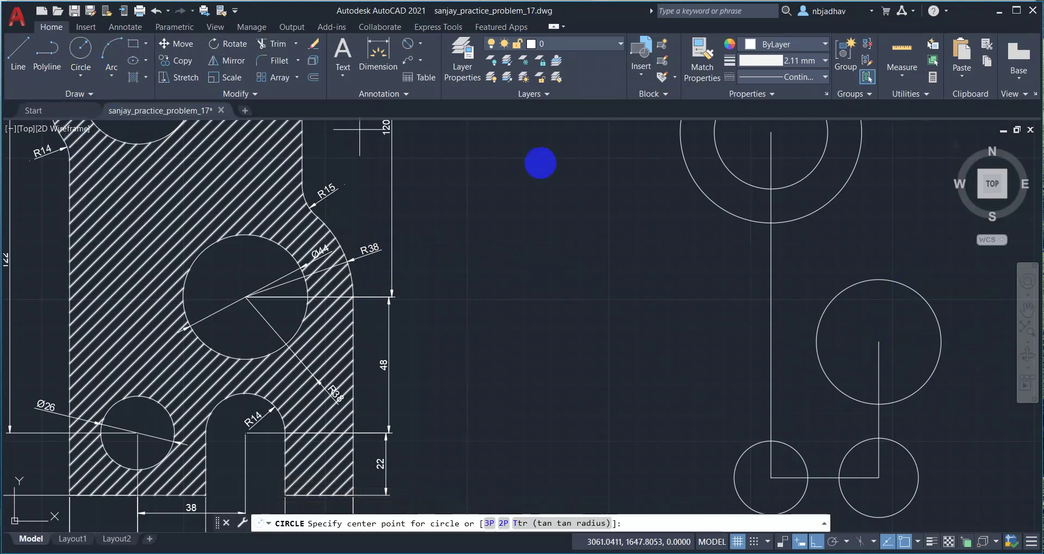
{"action": "left_click", "coordinate": [879, 343]}
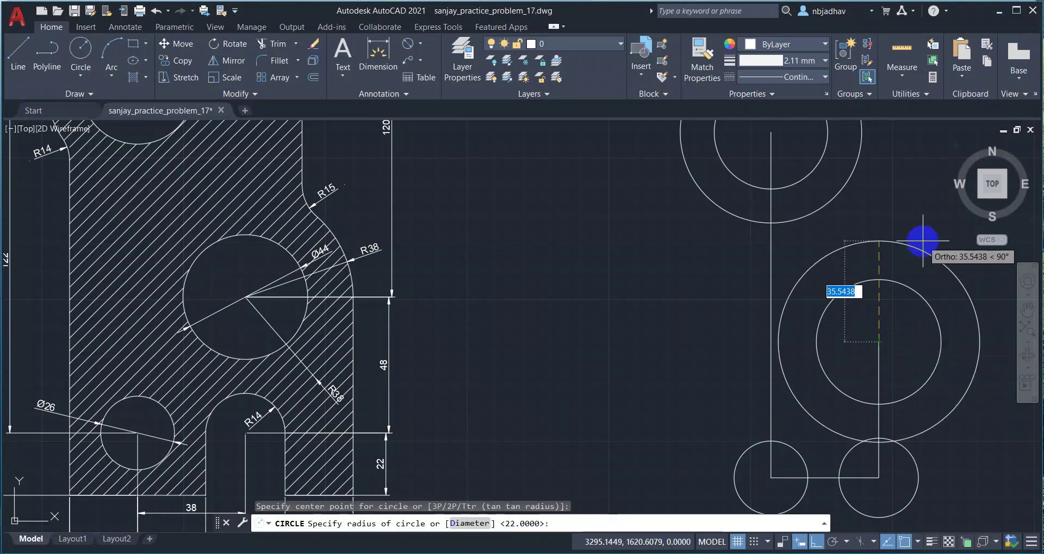
{"action": "left_click", "coordinate": [922, 253]}
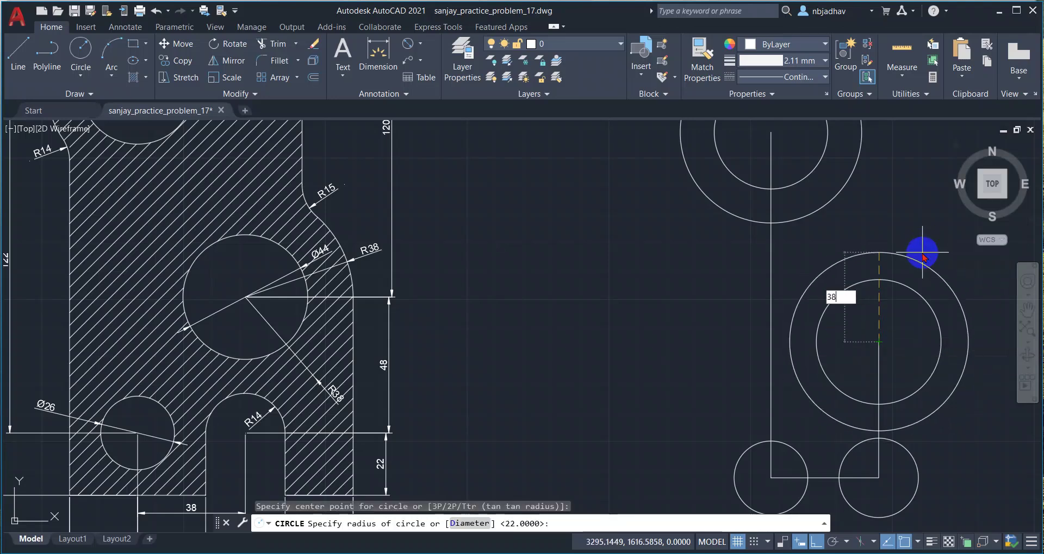
{"action": "key", "text": "Return"}
{"action": "scroll", "coordinate": [858, 319], "scroll_direction": "down", "scroll_amount": 4}
{"action": "scroll", "coordinate": [900, 340], "scroll_direction": "down", "scroll_amount": 1}
{"action": "scroll", "coordinate": [799, 343], "scroll_direction": "up", "scroll_amount": 3}
{"action": "scroll", "coordinate": [750, 355], "scroll_direction": "up", "scroll_amount": 2}
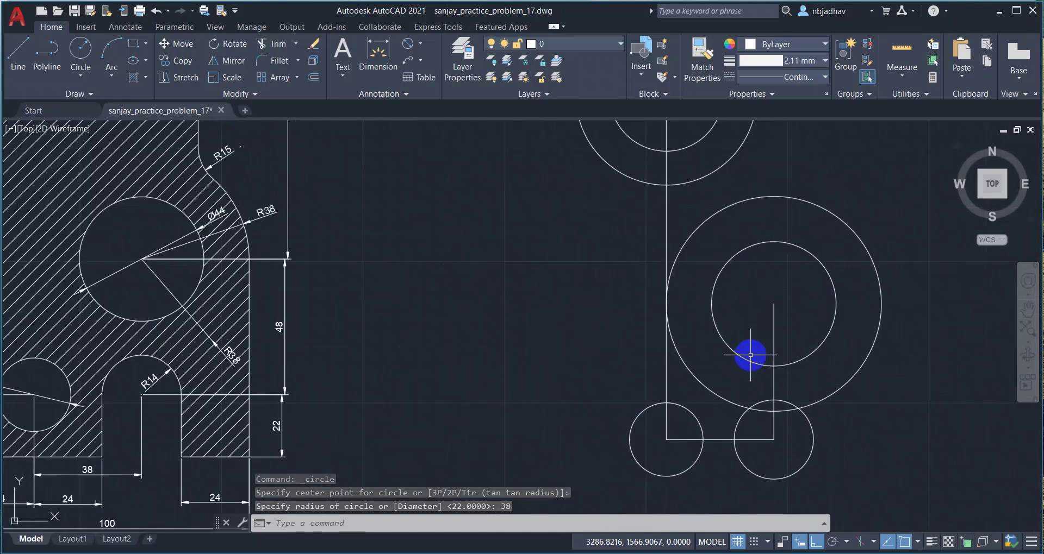
{"action": "scroll", "coordinate": [750, 355], "scroll_direction": "down", "scroll_amount": 2}
{"action": "middle_click_drag", "start_coordinate": [751, 247], "coordinate": [747, 350]}
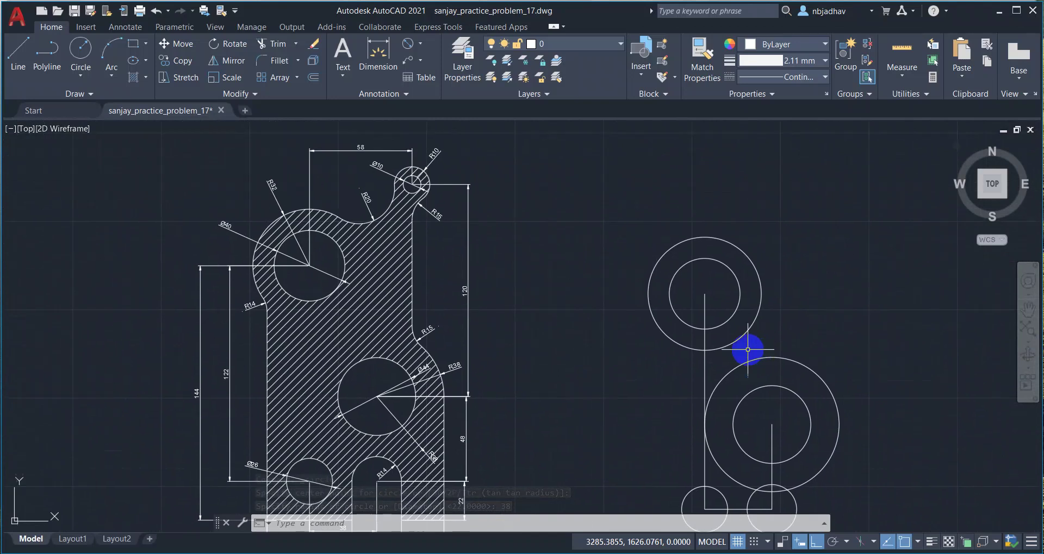
Draw a 120-unit vertical line up from the 44-diameter circle's centre
{"action": "scroll", "coordinate": [489, 214], "scroll_direction": "up", "scroll_amount": 1}
{"action": "scroll", "coordinate": [483, 239], "scroll_direction": "up", "scroll_amount": 1}
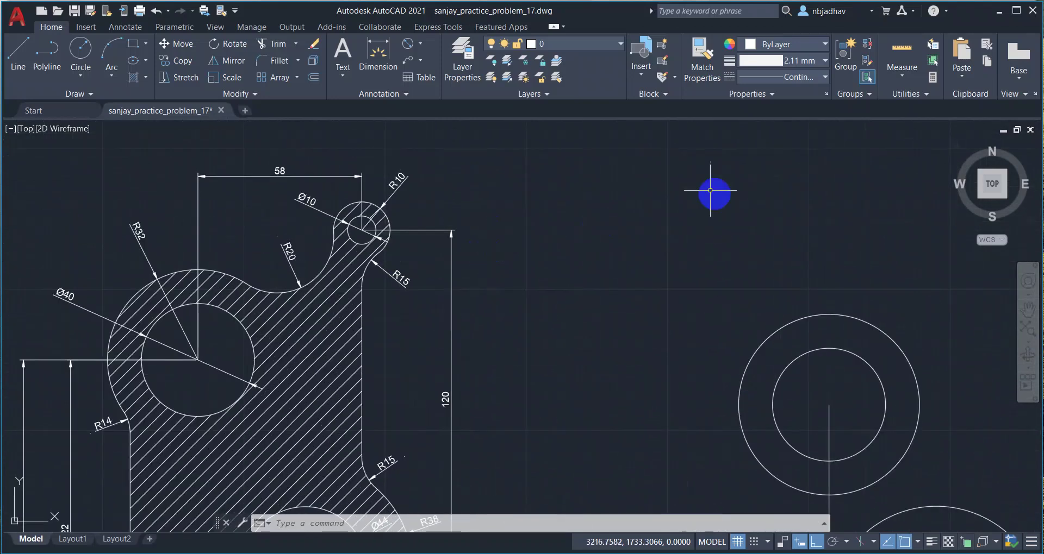
{"action": "mouse_move", "coordinate": [589, 326]}
{"action": "middle_mouse_down"}
{"action": "mouse_move", "coordinate": [601, 303]}
{"action": "mouse_move", "coordinate": [616, 300]}
{"action": "middle_mouse_up"}
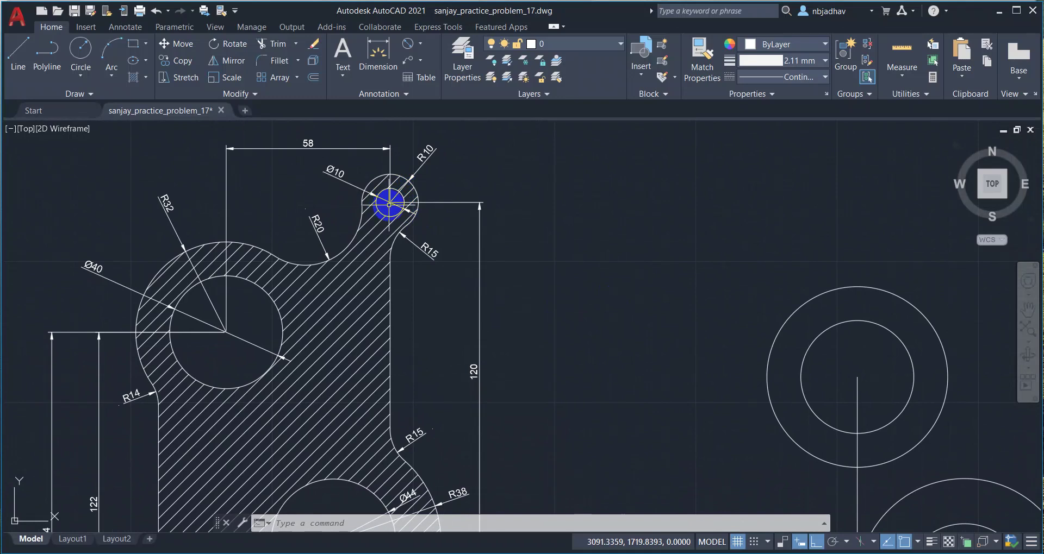
{"action": "scroll", "coordinate": [390, 203], "scroll_direction": "up", "scroll_amount": 2}
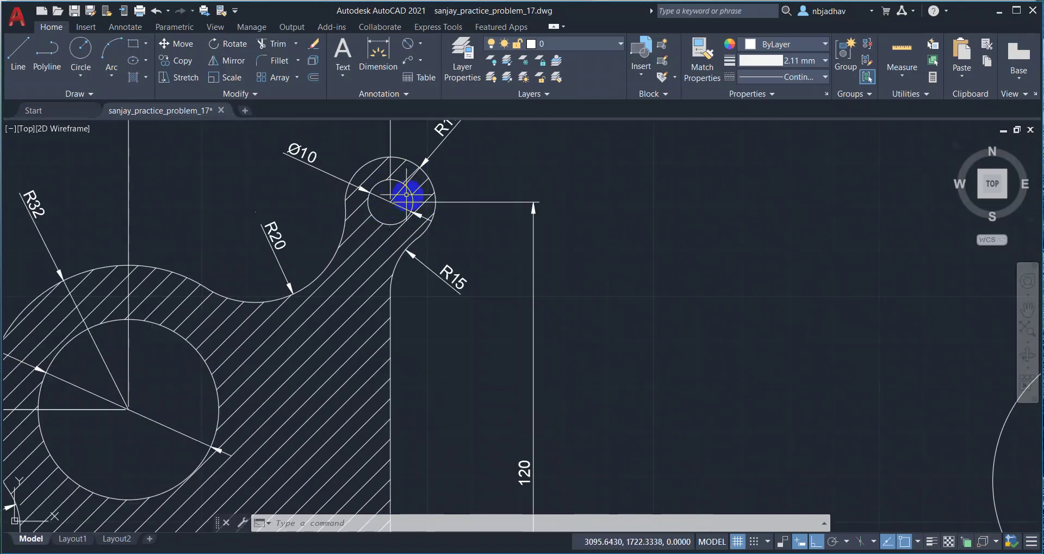
{"action": "scroll", "coordinate": [443, 226], "scroll_direction": "down", "scroll_amount": 2}
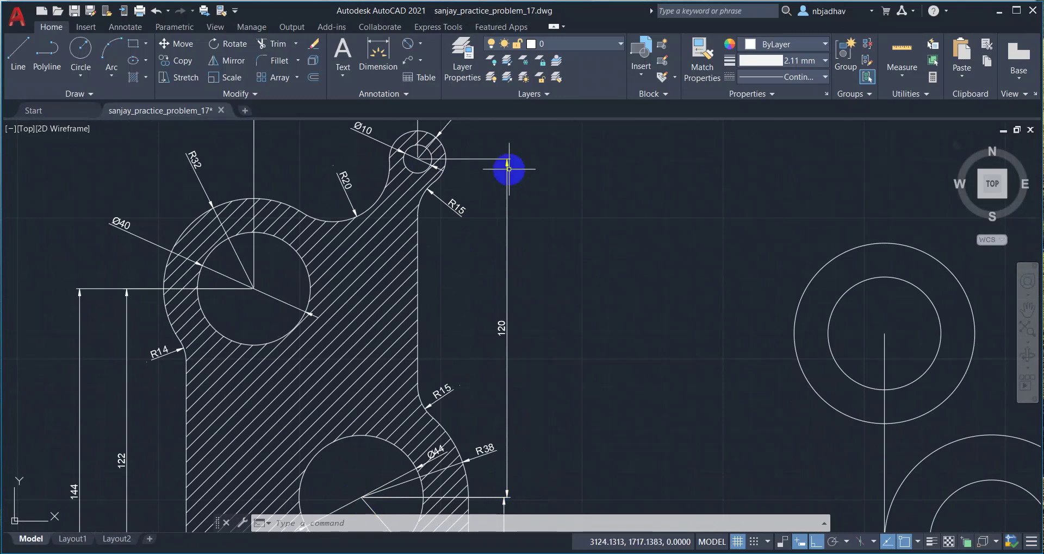
{"action": "scroll", "coordinate": [509, 169], "scroll_direction": "down", "scroll_amount": 2}
{"action": "middle_click_drag", "start_coordinate": [832, 329], "coordinate": [680, 318]}
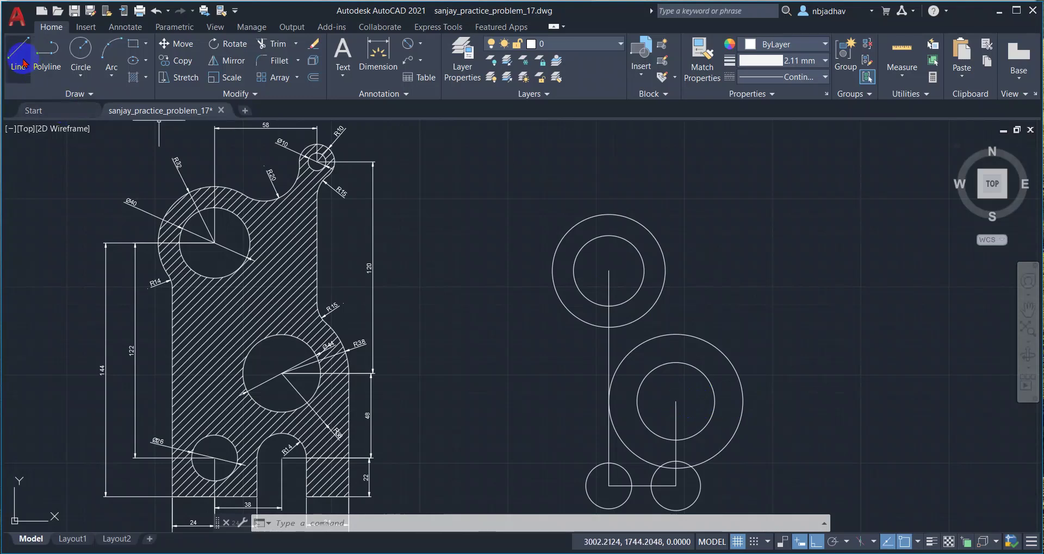
{"action": "left_click", "coordinate": [19, 60]}
{"action": "left_click", "coordinate": [675, 401]}
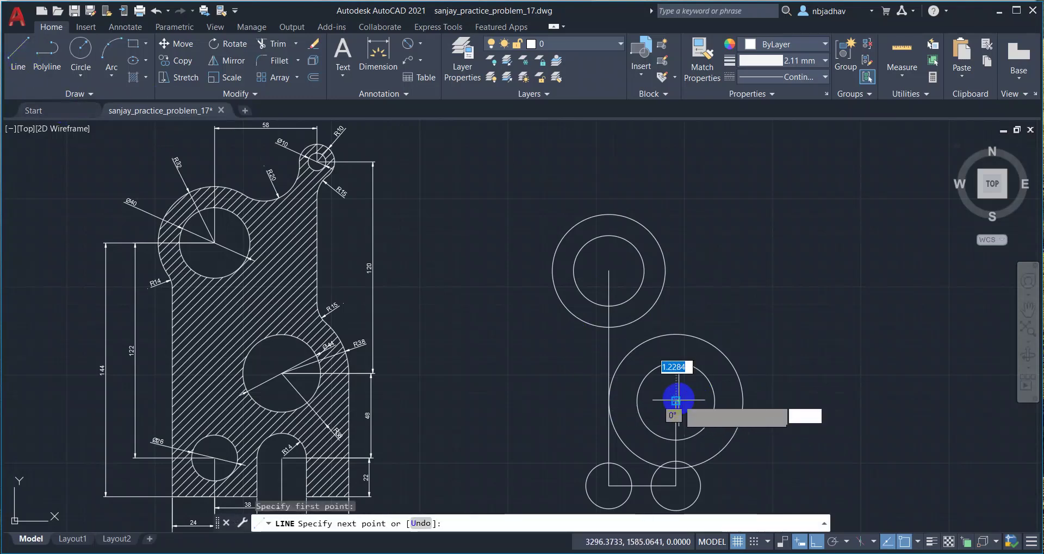
{"action": "type", "text": "120"}
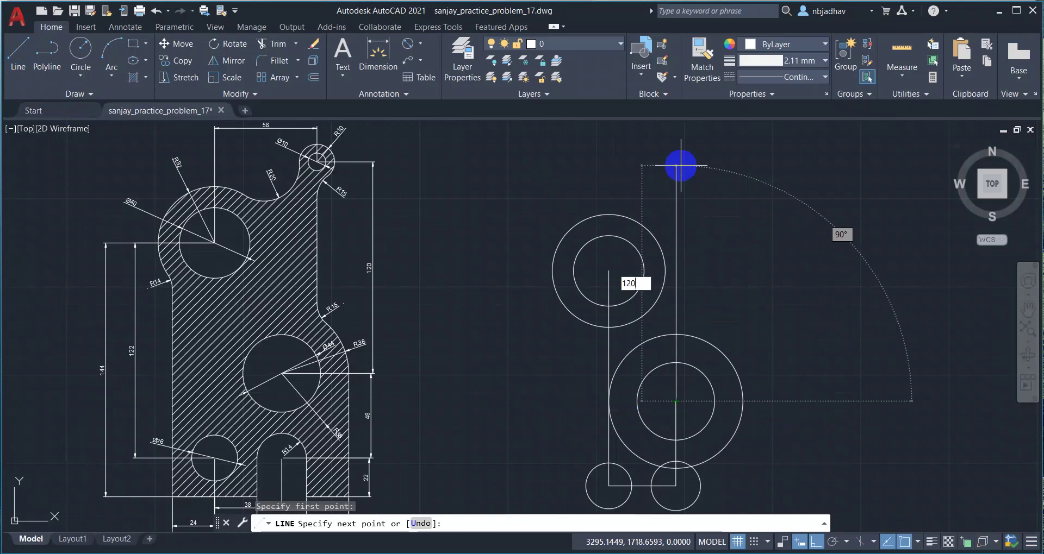
{"action": "key", "text": "Return"}
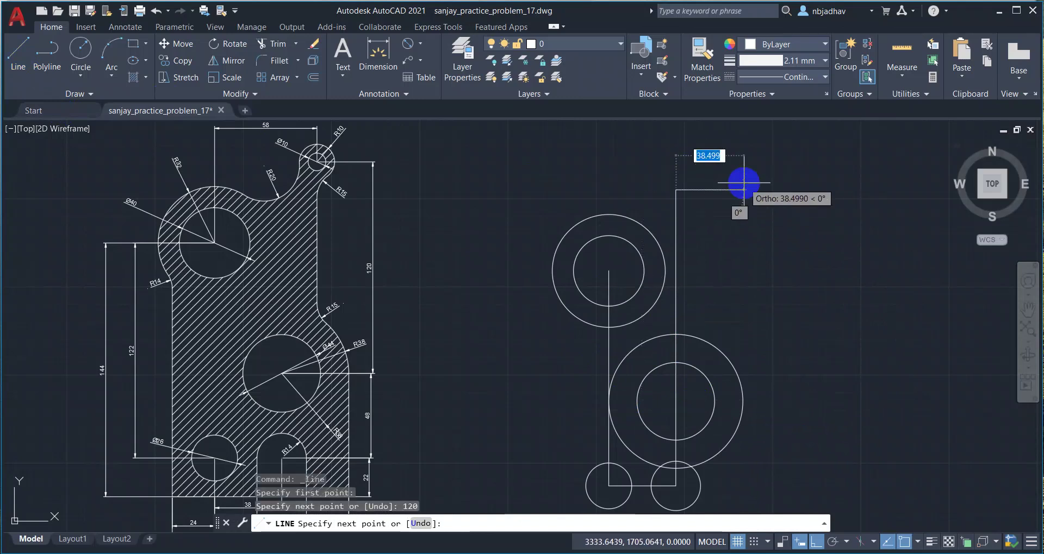
{"action": "key", "text": "Return"}
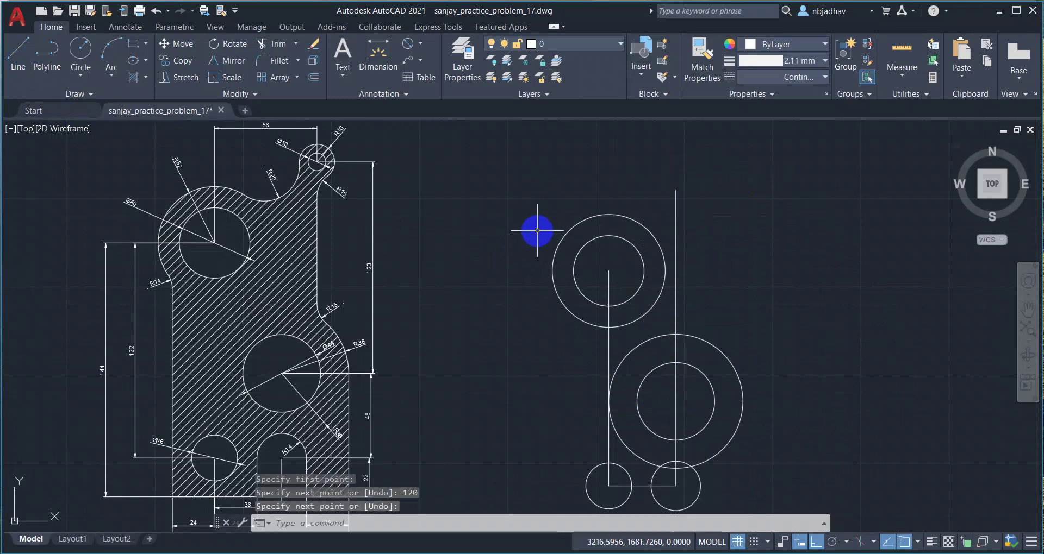
{"action": "middle_click_drag", "start_coordinate": [511, 226], "coordinate": [571, 283]}
{"action": "scroll", "coordinate": [289, 350], "scroll_direction": "up", "scroll_amount": 3}
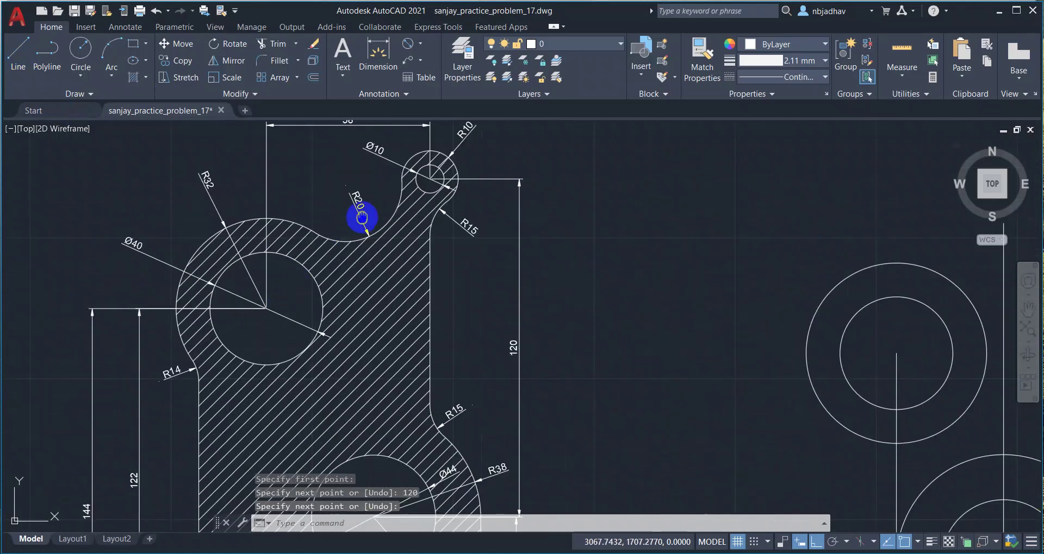
Stretch the 120-unit line's top grip upward above the circles
{"action": "scroll", "coordinate": [361, 217], "scroll_direction": "down", "scroll_amount": 1}
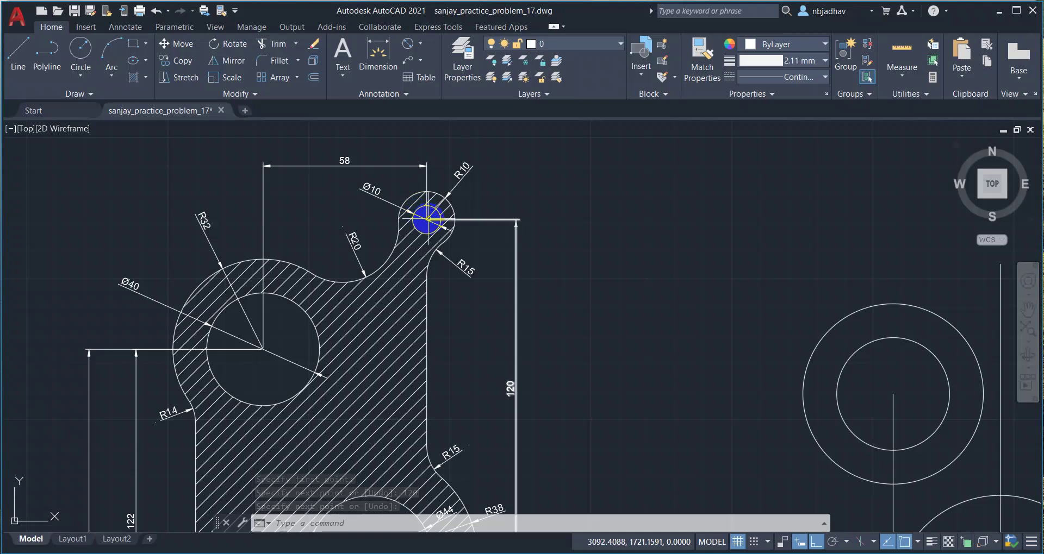
{"action": "middle_click_drag", "start_coordinate": [747, 251], "coordinate": [631, 243]}
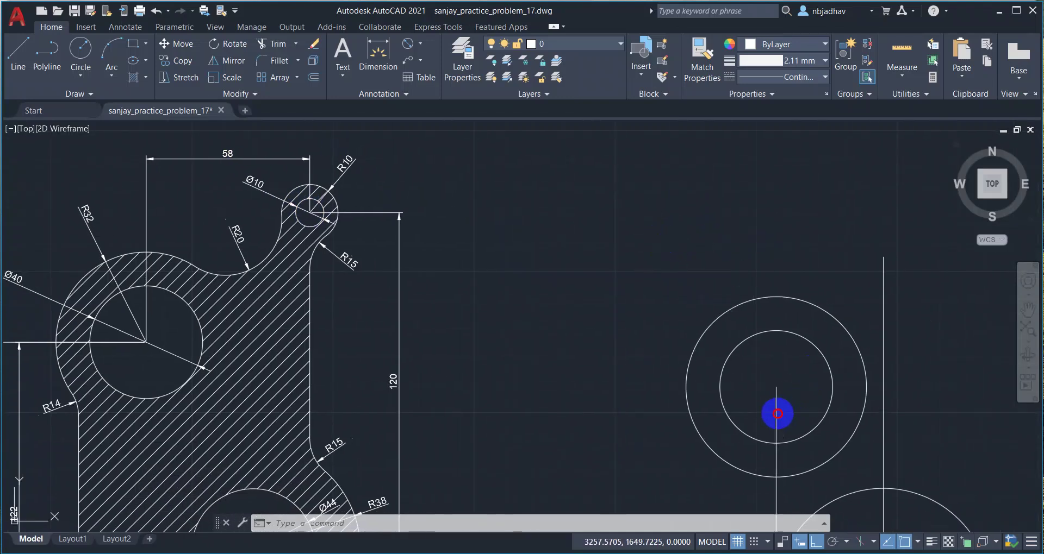
{"action": "left_click", "coordinate": [776, 387]}
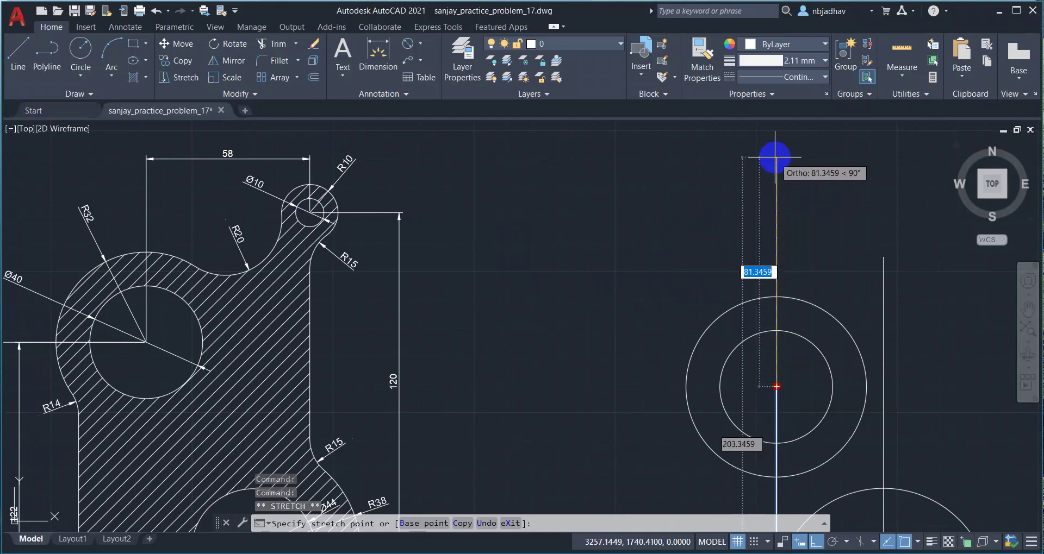
{"action": "left_click", "coordinate": [777, 157]}
Draw the 58-long horizontal top edge from the tall line's top
{"action": "type", "text": "l"}
{"action": "key", "text": "Return"}
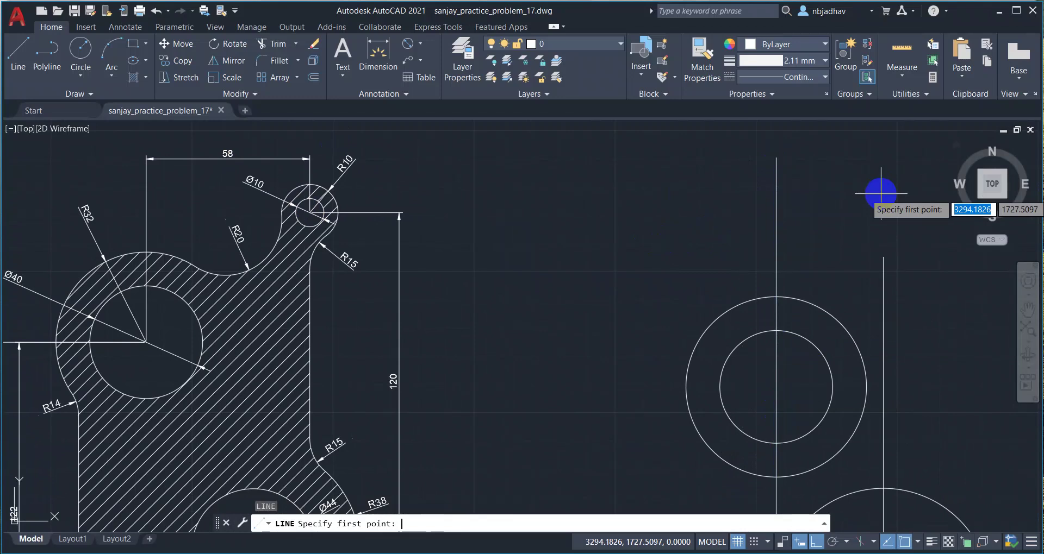
{"action": "mouse_move", "coordinate": [745, 216]}
{"action": "middle_mouse_down"}
{"action": "mouse_move", "coordinate": [692, 224]}
{"action": "mouse_move", "coordinate": [716, 229]}
{"action": "middle_mouse_up"}
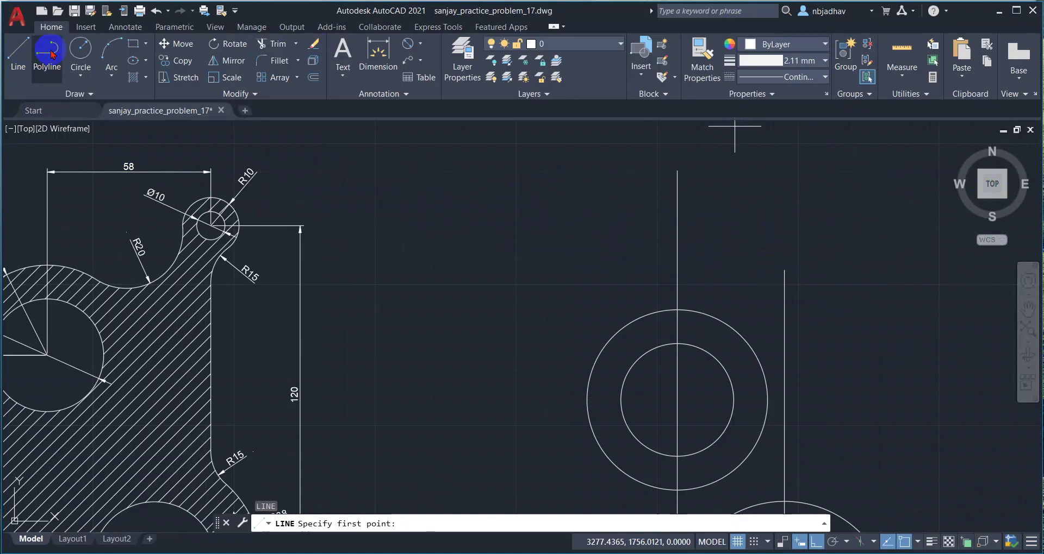
{"action": "left_click", "coordinate": [676, 171]}
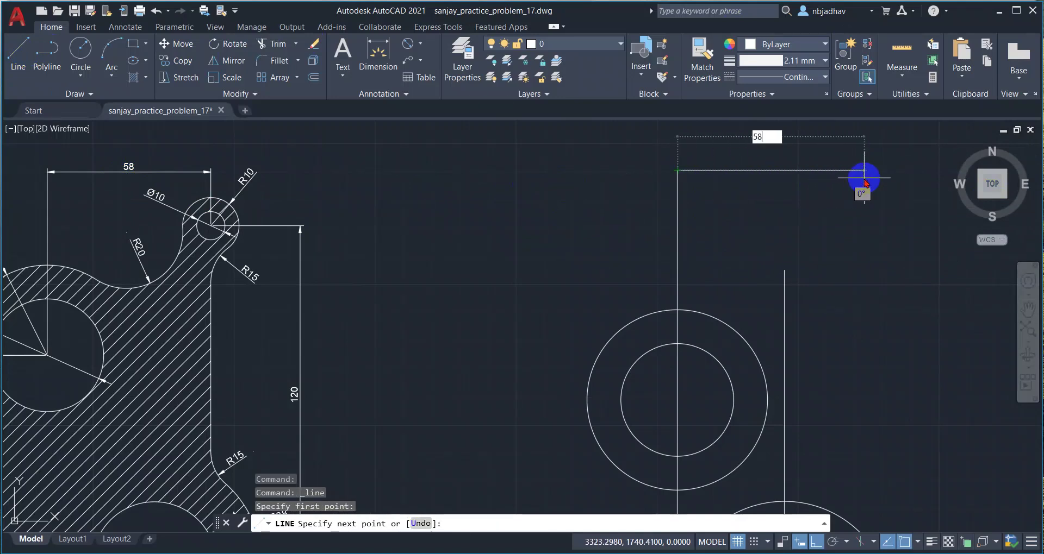
{"action": "key", "text": "Return"}
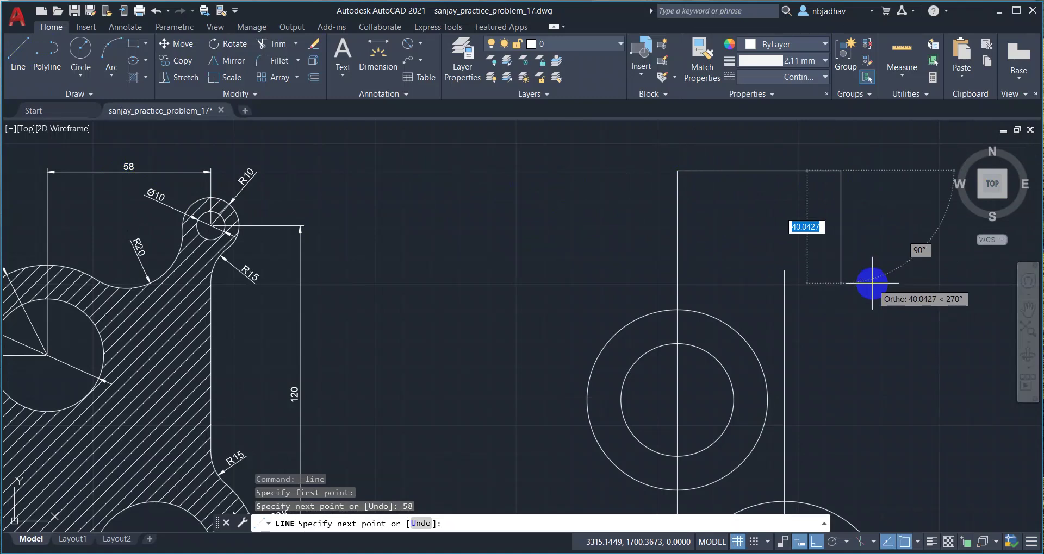
{"action": "key", "text": "Return"}
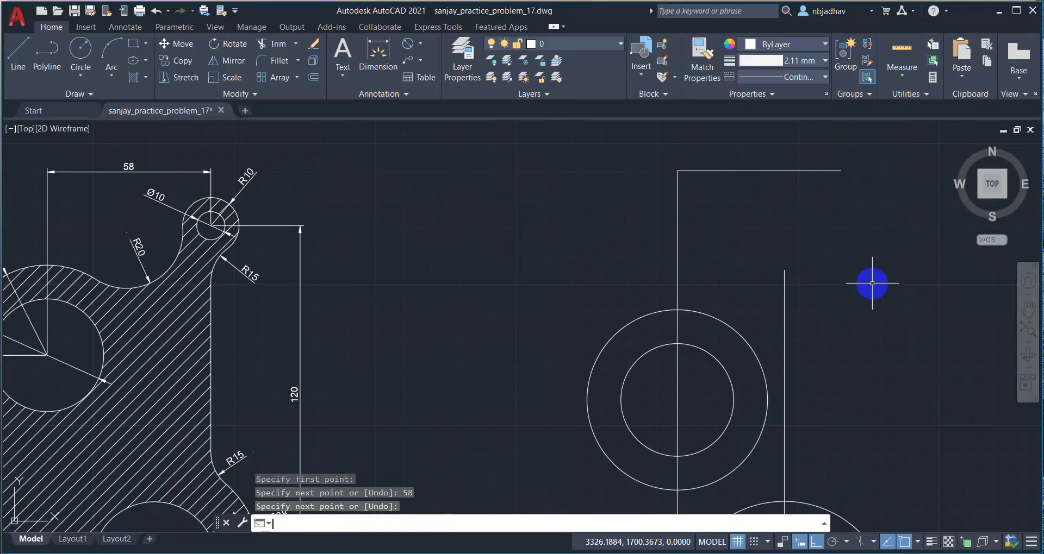
Draw the right-side line dropping down from the top edge's right end
{"action": "left_click", "coordinate": [29, 59]}
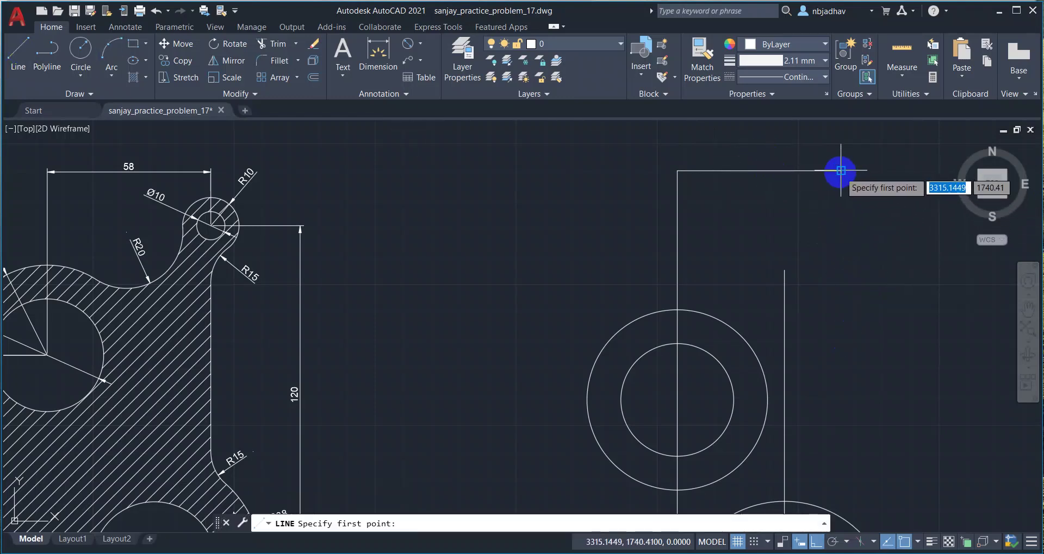
{"action": "left_click", "coordinate": [841, 171]}
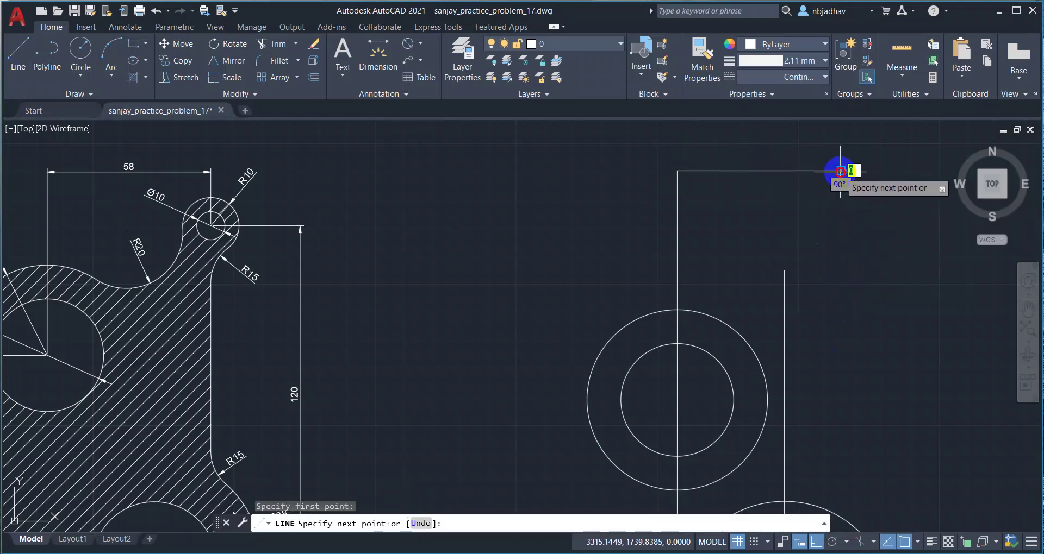
{"action": "left_click", "coordinate": [844, 335]}
{"action": "key", "text": "Return"}
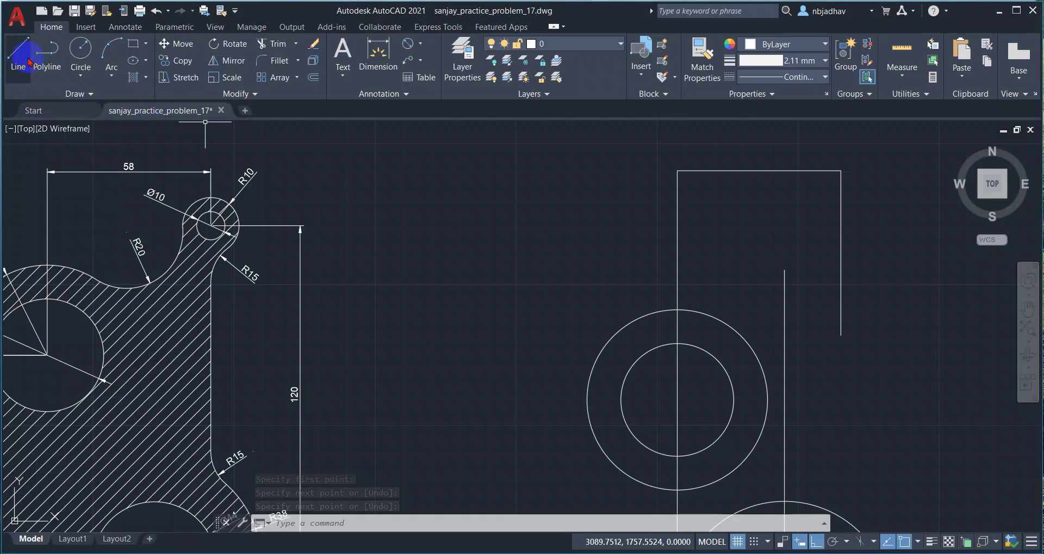
Draw a horizontal step from the tall line across the right side
{"action": "left_click", "coordinate": [18, 51]}
{"action": "left_click", "coordinate": [785, 270]}
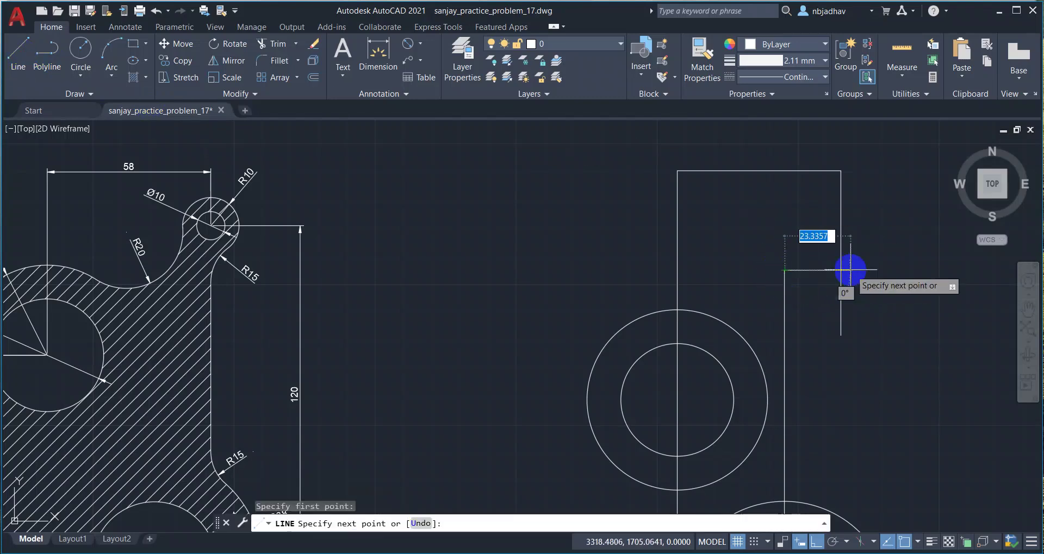
{"action": "left_click", "coordinate": [876, 269]}
{"action": "key", "text": "Return"}
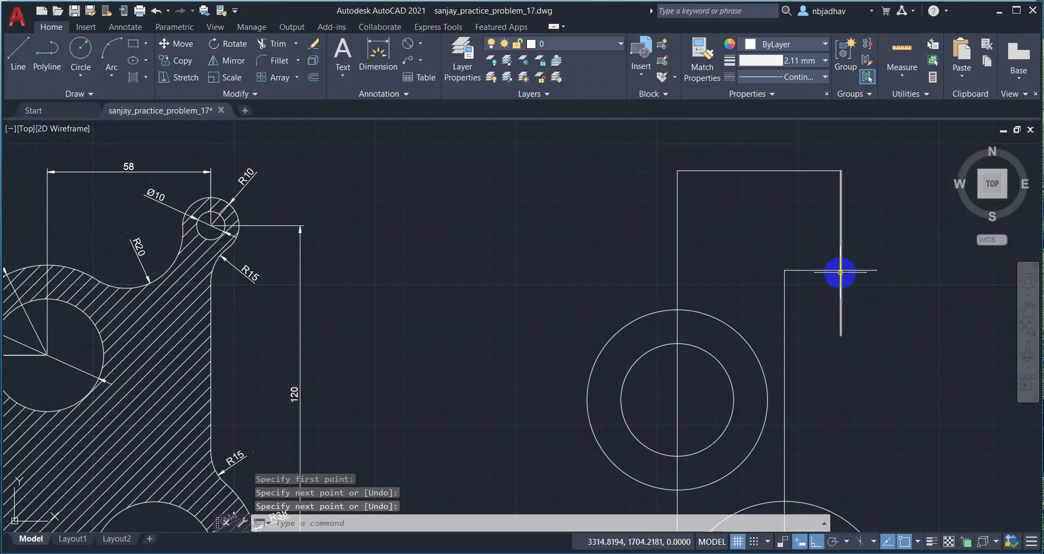
Draw a radius-10 circle where the horizontal step crosses the right-side line
{"action": "scroll", "coordinate": [839, 275], "scroll_direction": "down", "scroll_amount": 3}
{"action": "scroll", "coordinate": [818, 257], "scroll_direction": "down", "scroll_amount": 1}
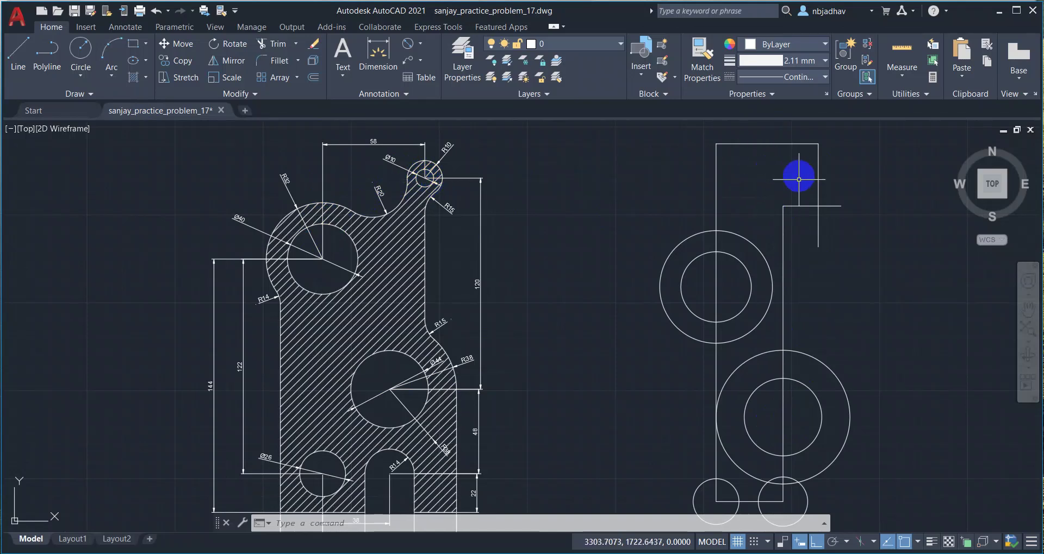
{"action": "scroll", "coordinate": [845, 280], "scroll_direction": "up", "scroll_amount": 2}
{"action": "scroll", "coordinate": [804, 270], "scroll_direction": "down", "scroll_amount": 1}
{"action": "scroll", "coordinate": [783, 313], "scroll_direction": "down", "scroll_amount": 1}
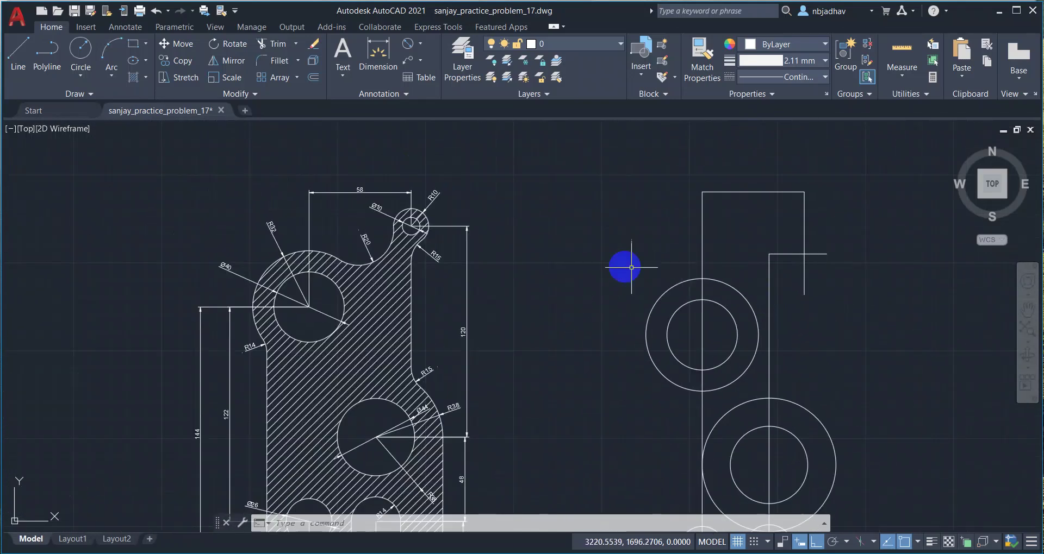
{"action": "scroll", "coordinate": [438, 240], "scroll_direction": "up", "scroll_amount": 1}
{"action": "scroll", "coordinate": [624, 263], "scroll_direction": "up", "scroll_amount": 1}
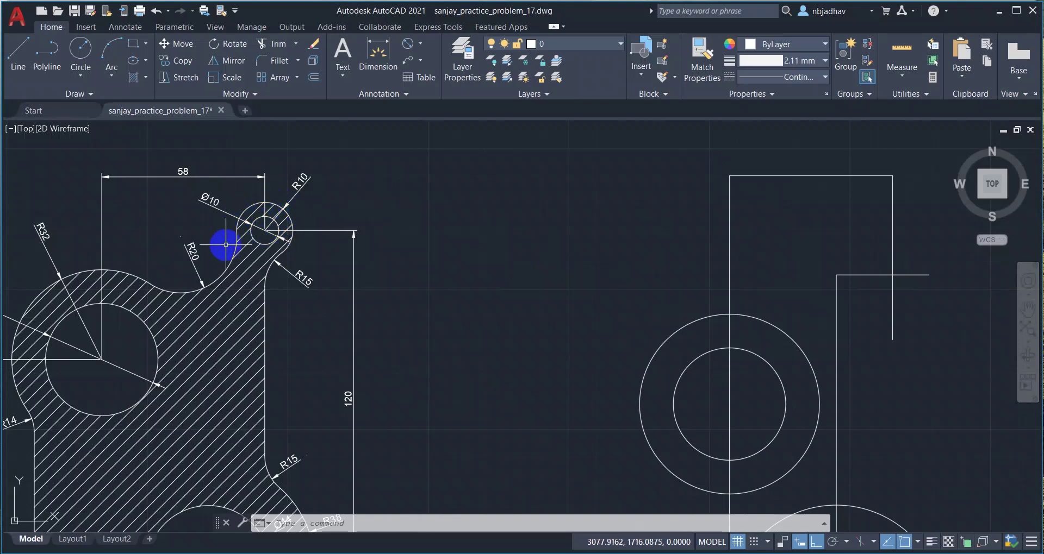
{"action": "middle_click_drag", "start_coordinate": [764, 273], "coordinate": [667, 276]}
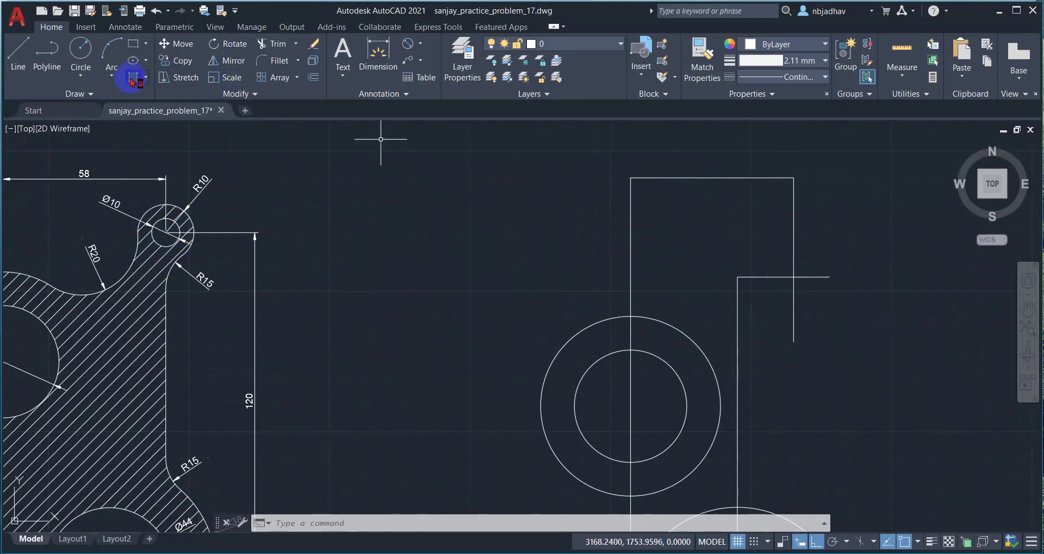
{"action": "left_click", "coordinate": [81, 82]}
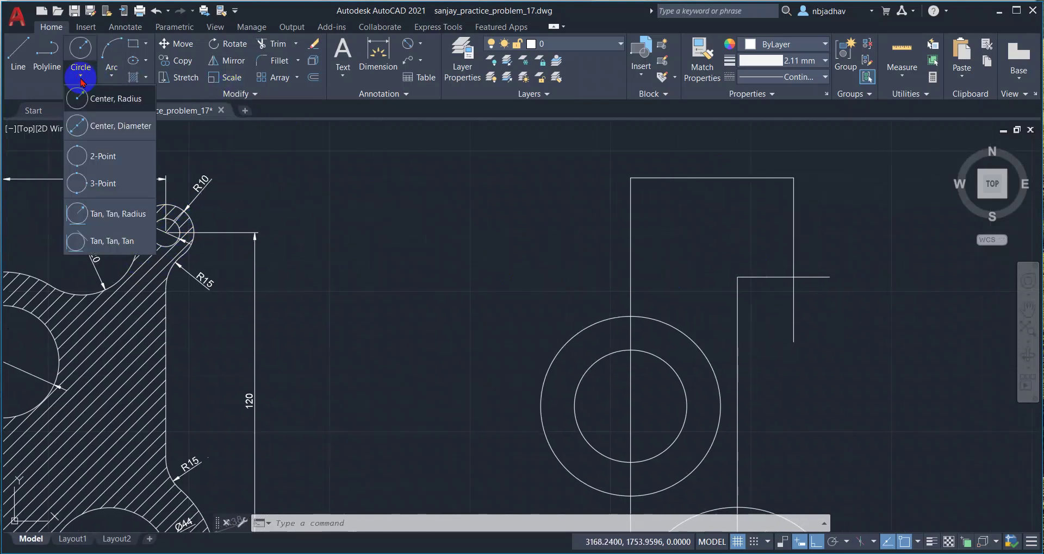
{"action": "left_click", "coordinate": [129, 105]}
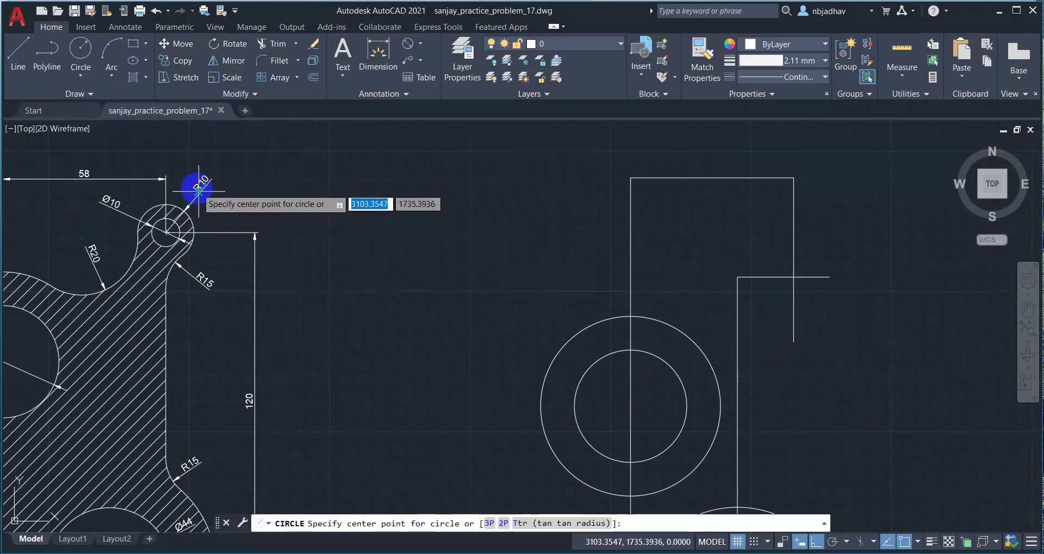
{"action": "left_click", "coordinate": [794, 278]}
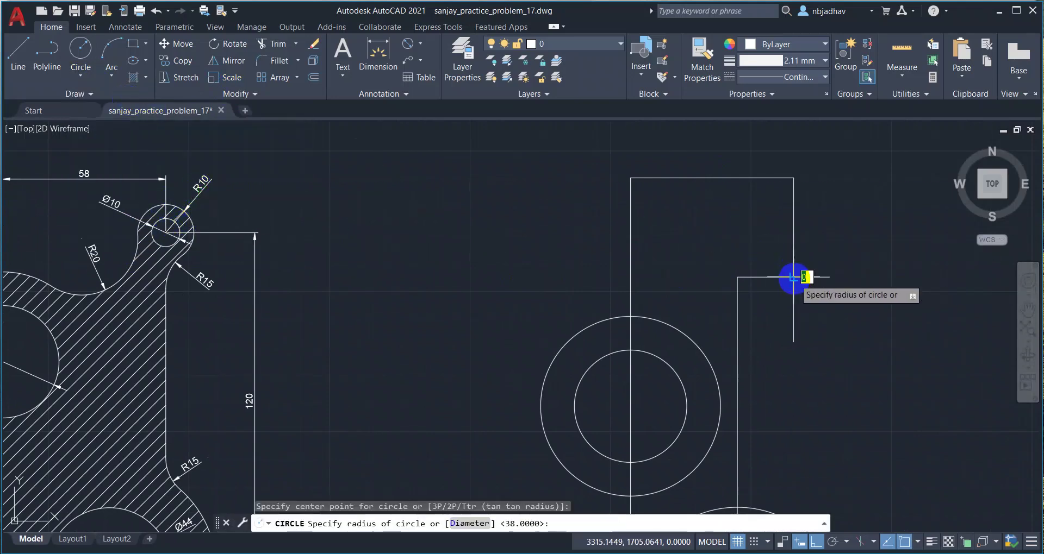
{"action": "type", "text": "10"}
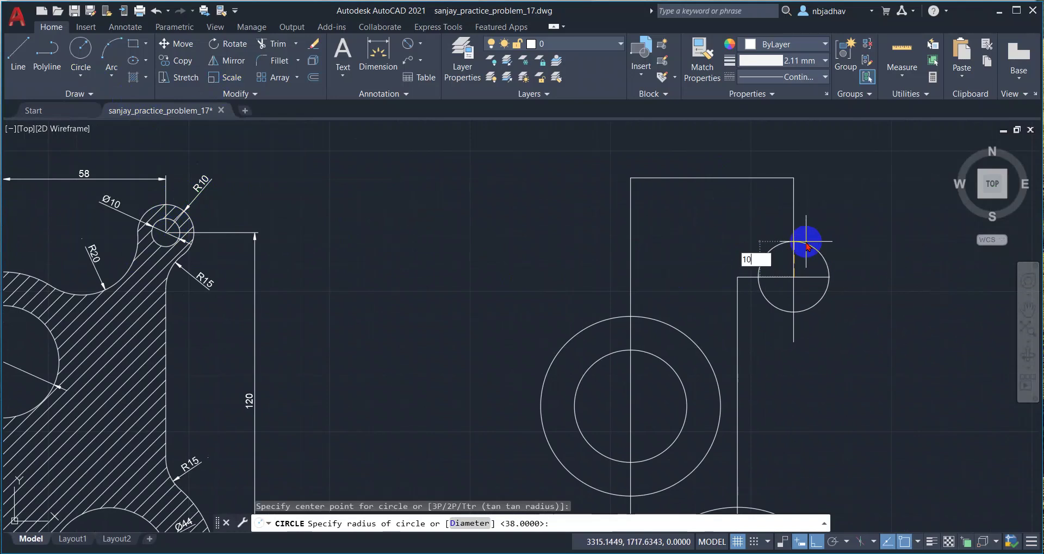
{"action": "key", "text": "Return"}
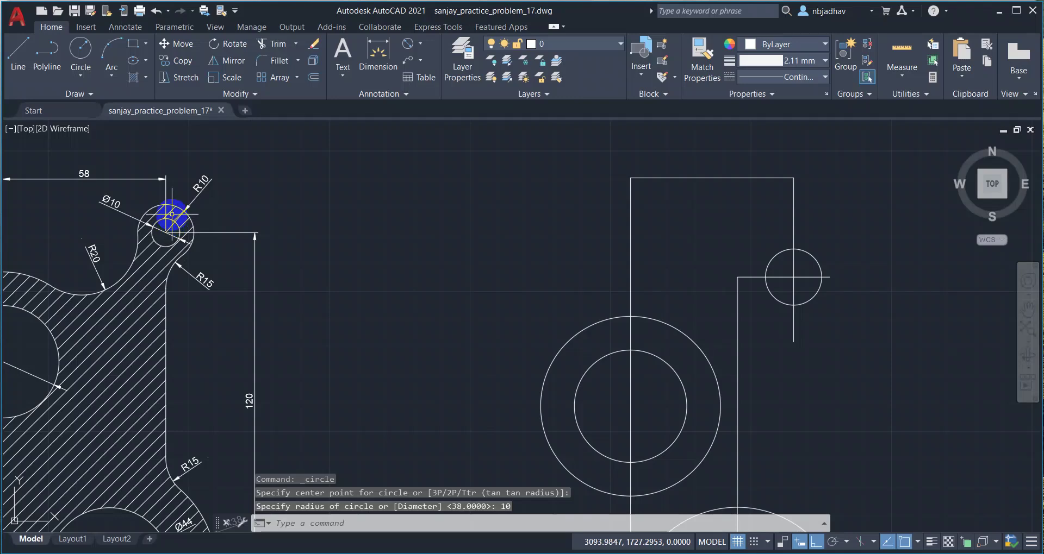
Add a concentric 10-diameter hole at the same centre
{"action": "left_click", "coordinate": [91, 78]}
{"action": "left_click", "coordinate": [95, 100]}
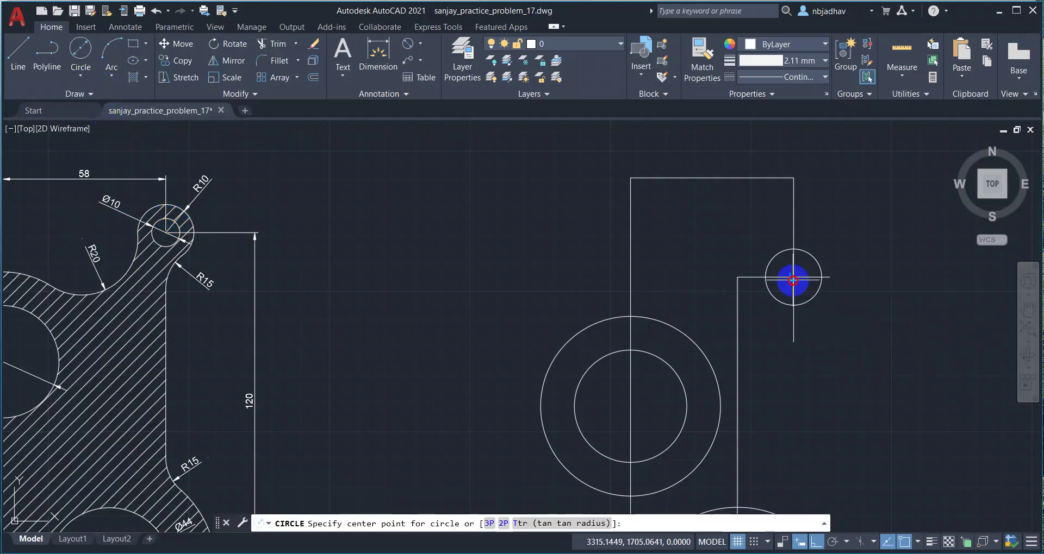
{"action": "left_click", "coordinate": [793, 278]}
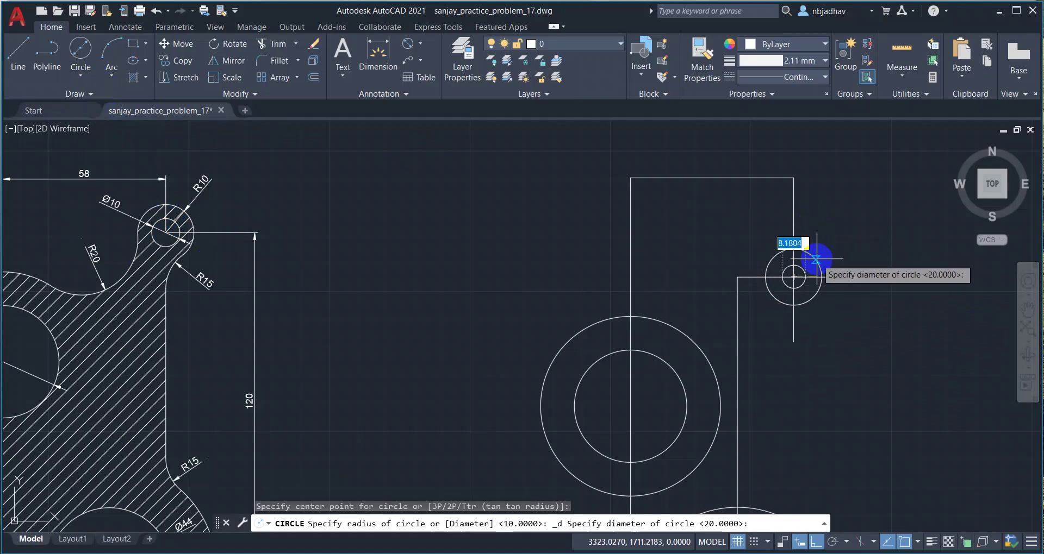
{"action": "type", "text": "10"}
{"action": "key", "text": "Return"}
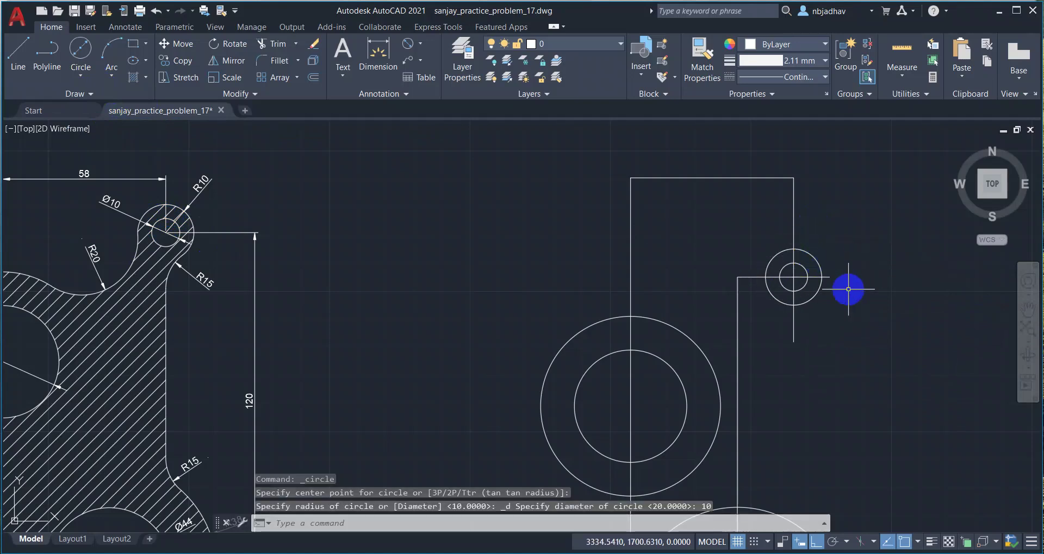
{"action": "scroll", "coordinate": [848, 289], "scroll_direction": "down", "scroll_amount": 1}
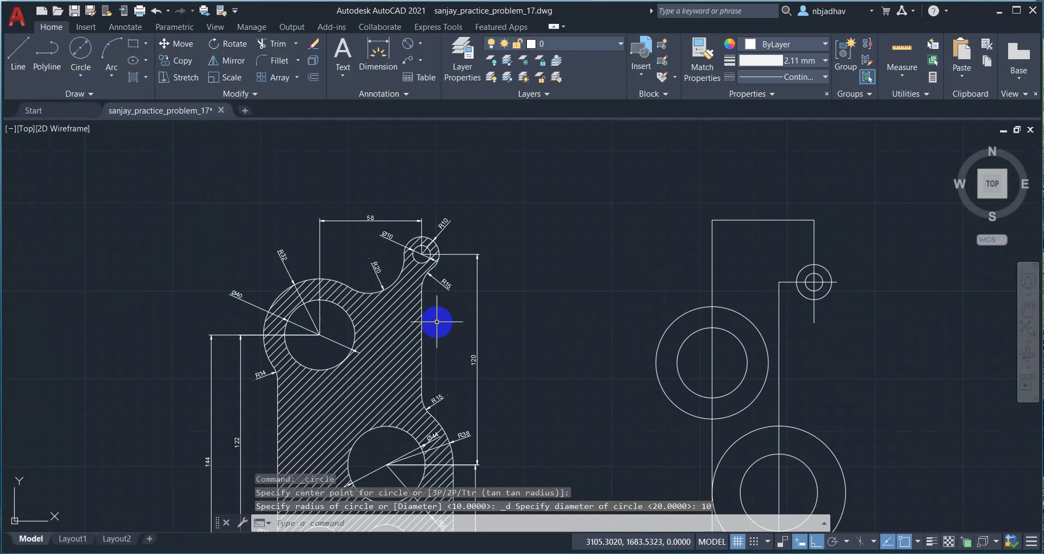
Draw a 22-unit line down from the right small circle's quadrant, then a 24-unit line rightward
{"action": "middle_click_drag", "start_coordinate": [538, 364], "coordinate": [559, 267]}
{"action": "middle_click_drag", "start_coordinate": [431, 429], "coordinate": [463, 331]}
{"action": "scroll", "coordinate": [444, 394], "scroll_direction": "up", "scroll_amount": 2}
{"action": "middle_click_drag", "start_coordinate": [472, 385], "coordinate": [448, 381]}
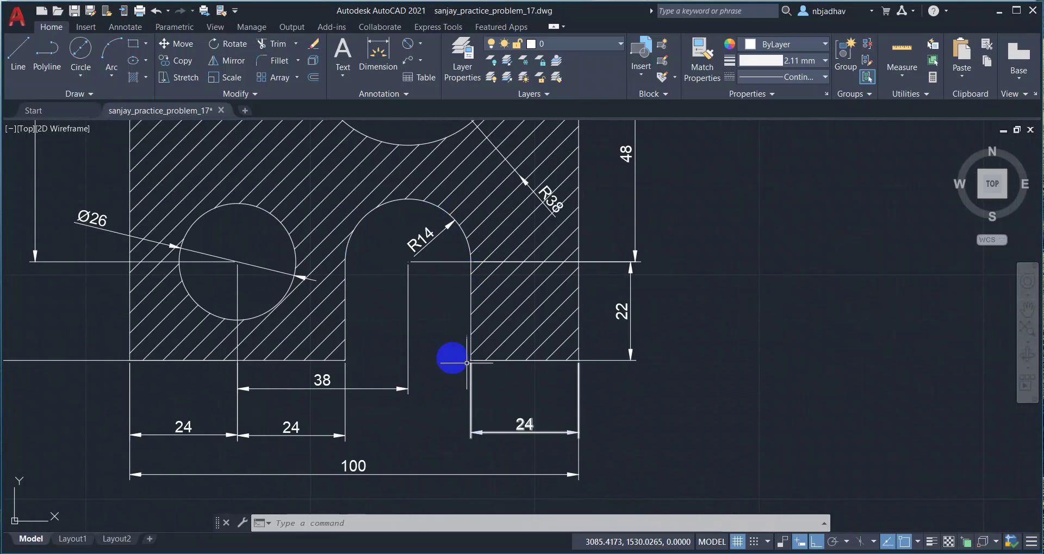
{"action": "scroll", "coordinate": [713, 371], "scroll_direction": "down", "scroll_amount": 2}
{"action": "scroll", "coordinate": [743, 377], "scroll_direction": "down", "scroll_amount": 1}
{"action": "mouse_move", "coordinate": [743, 378]}
{"action": "middle_mouse_down"}
{"action": "mouse_move", "coordinate": [659, 366]}
{"action": "mouse_move", "coordinate": [550, 379]}
{"action": "middle_mouse_up"}
{"action": "scroll", "coordinate": [638, 368], "scroll_direction": "up", "scroll_amount": 2}
{"action": "left_click", "coordinate": [19, 52]}
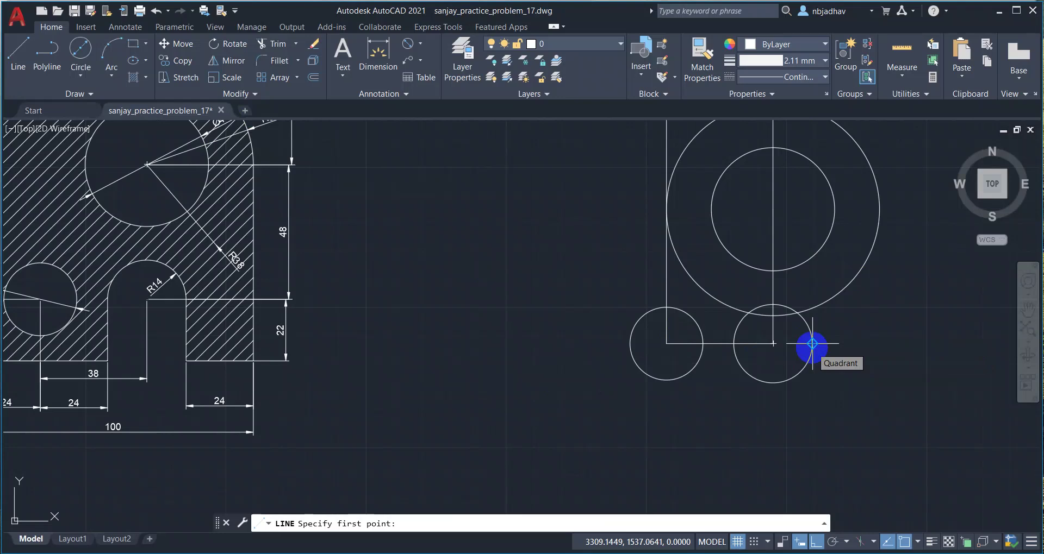
{"action": "left_click", "coordinate": [812, 343]}
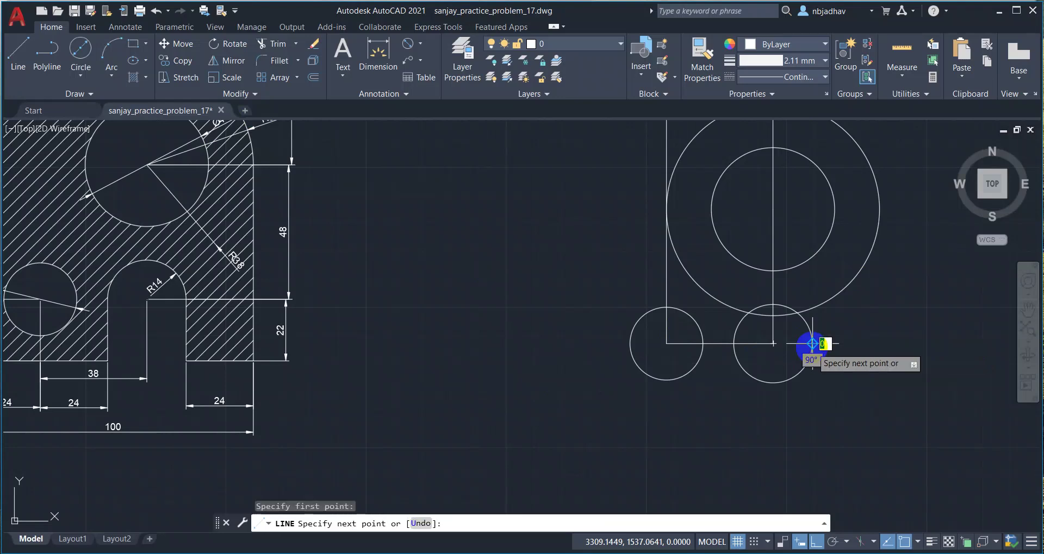
{"action": "type", "text": "2"}
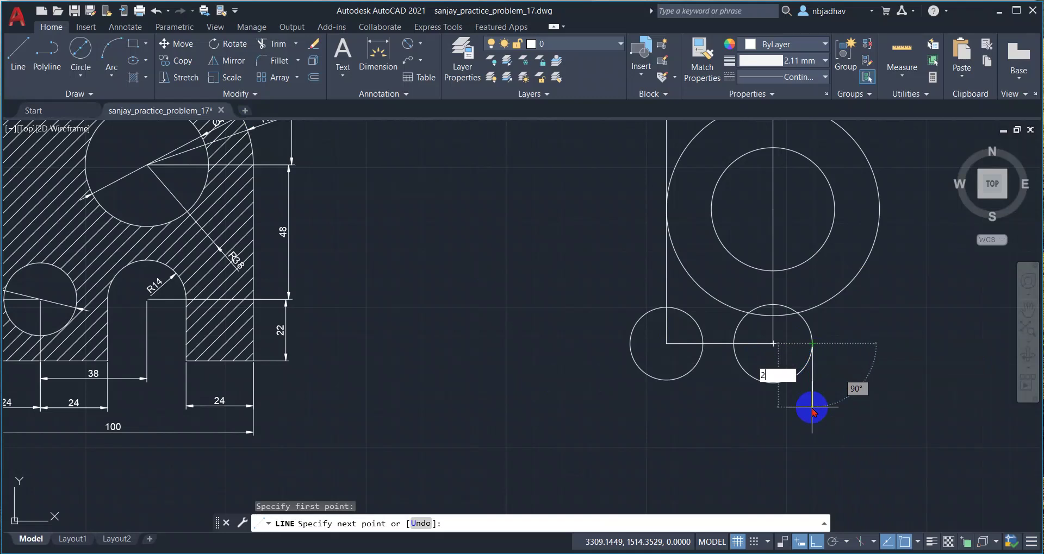
{"action": "key", "text": "Return"}
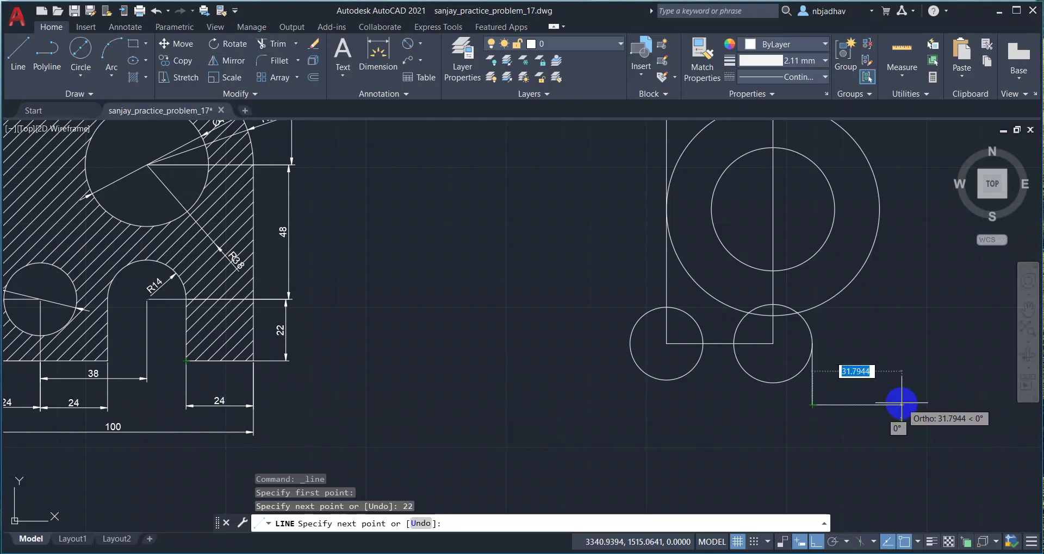
{"action": "type", "text": "24"}
{"action": "key", "text": "Return"}
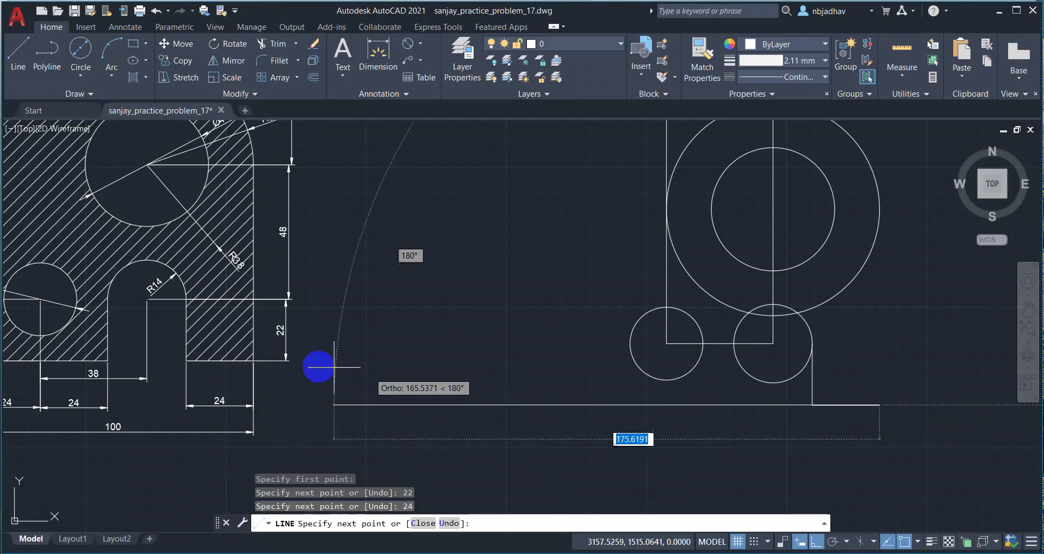
{"action": "key", "text": "Return"}
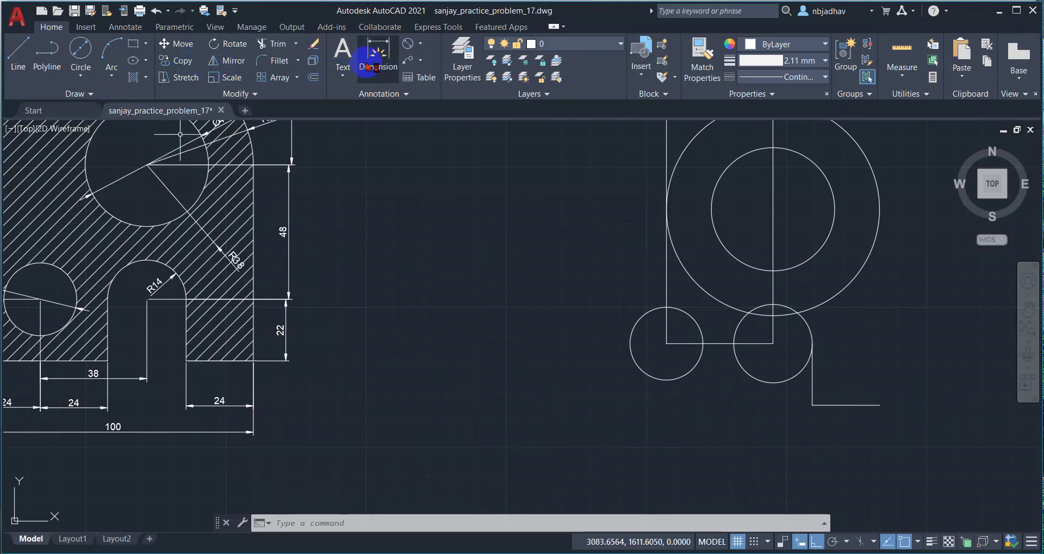
Dimension 70 vertically from the large circle's centre to the reference's bottom edge, beside the 48 and 22
{"action": "left_click", "coordinate": [363, 72]}
{"action": "left_click", "coordinate": [147, 163]}
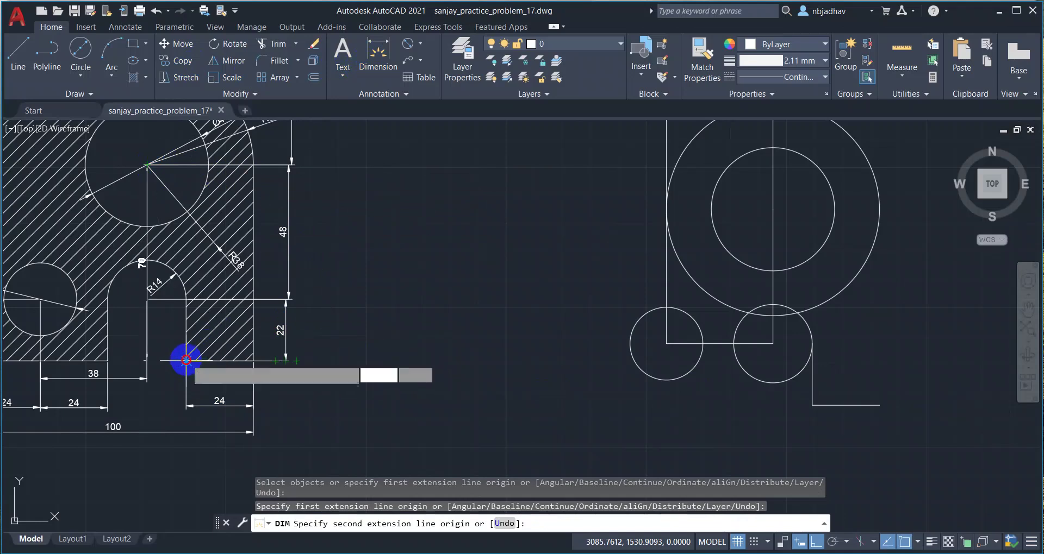
{"action": "left_click", "coordinate": [186, 360]}
{"action": "left_click", "coordinate": [324, 298]}
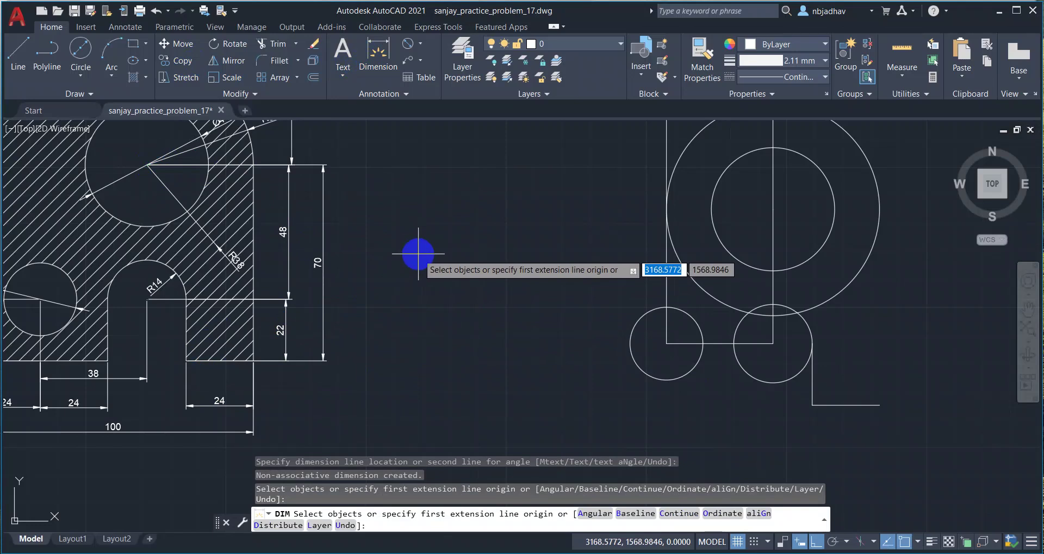
{"action": "key", "text": "Return"}
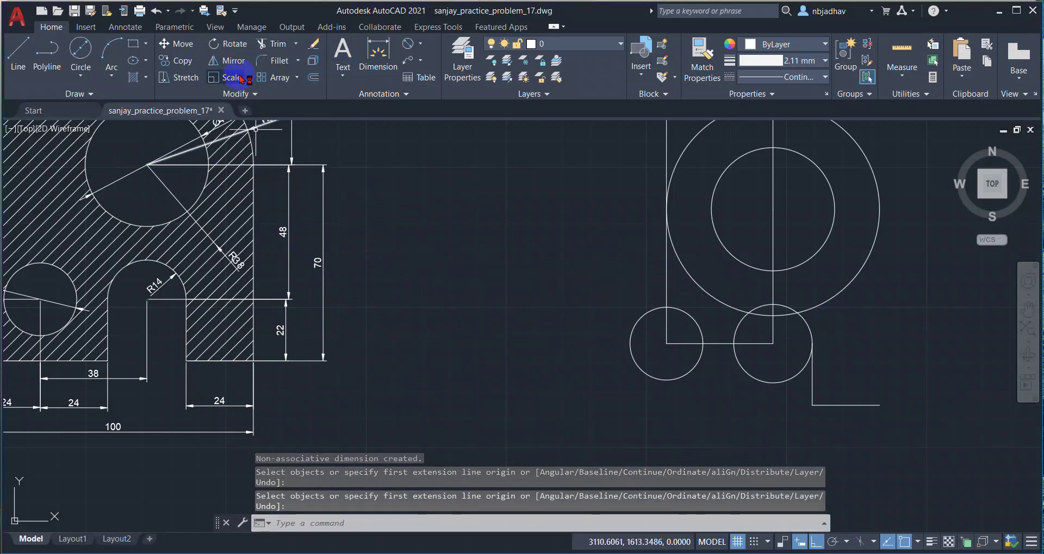
Draw a vertical line from the 24-unit line's end up to the large circle's right quadrant
{"action": "left_click", "coordinate": [23, 53]}
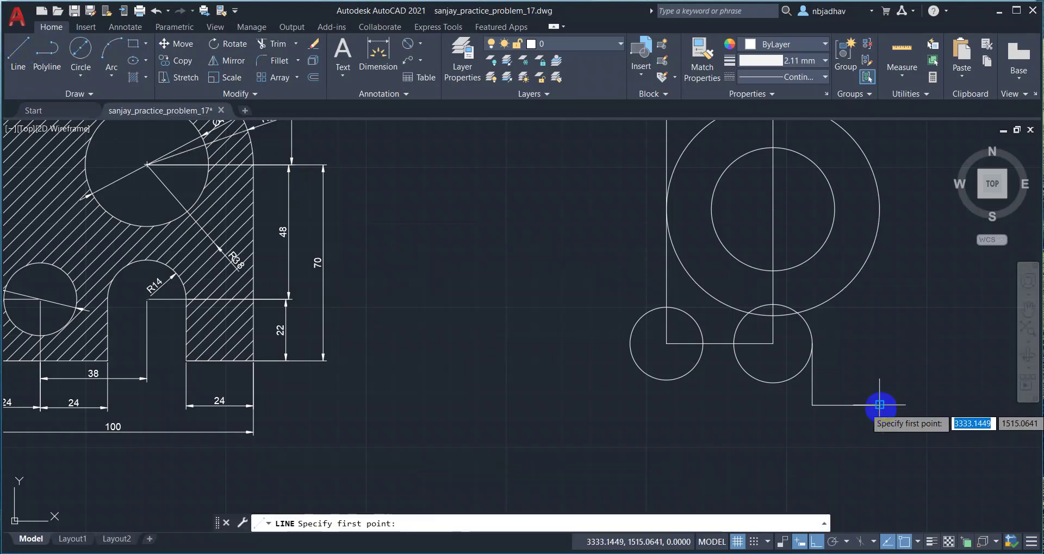
{"action": "left_click", "coordinate": [879, 405]}
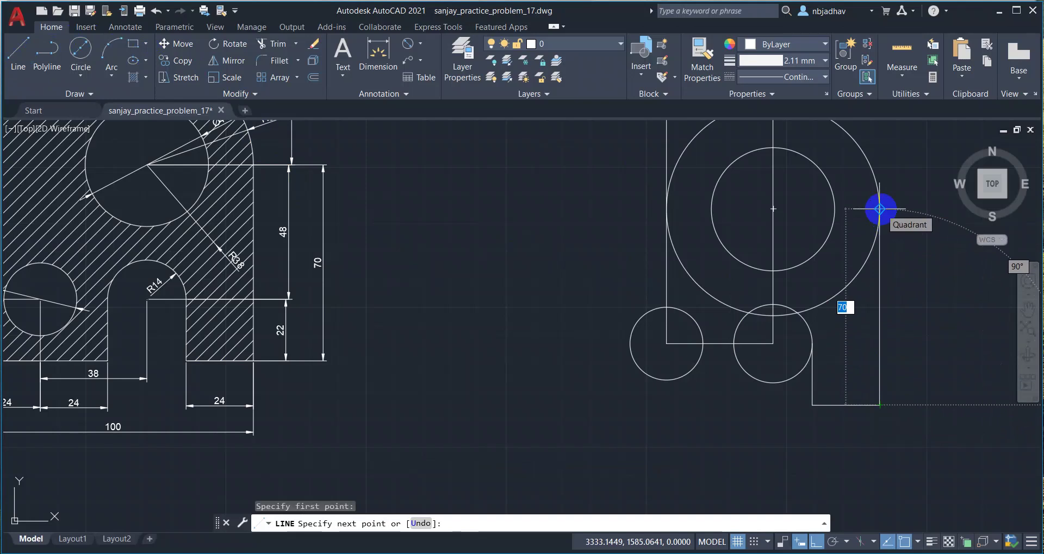
{"action": "left_click", "coordinate": [879, 209]}
{"action": "key", "text": "Return"}
{"action": "scroll", "coordinate": [830, 351], "scroll_direction": "down", "scroll_amount": 2}
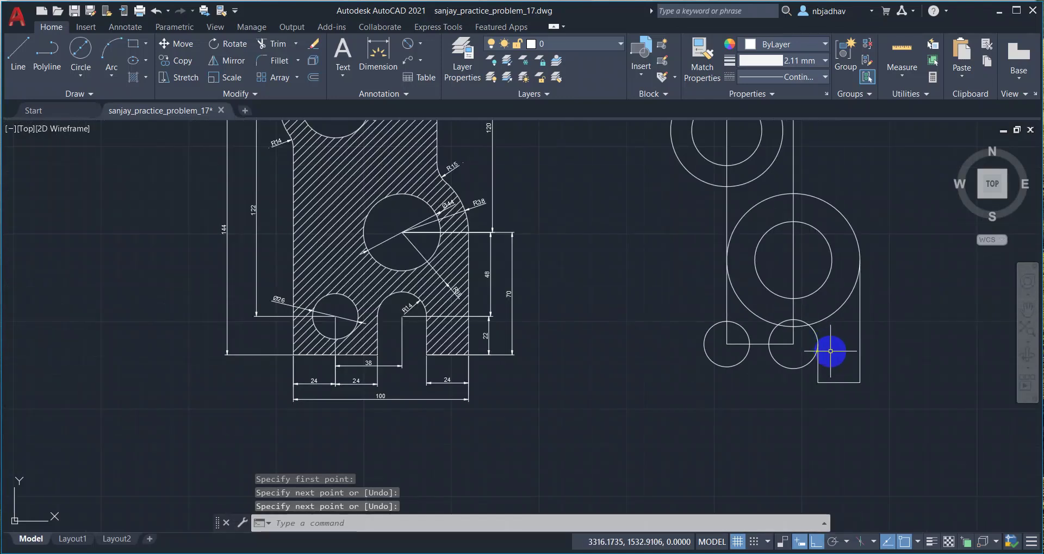
{"action": "scroll", "coordinate": [799, 325], "scroll_direction": "up", "scroll_amount": 2}
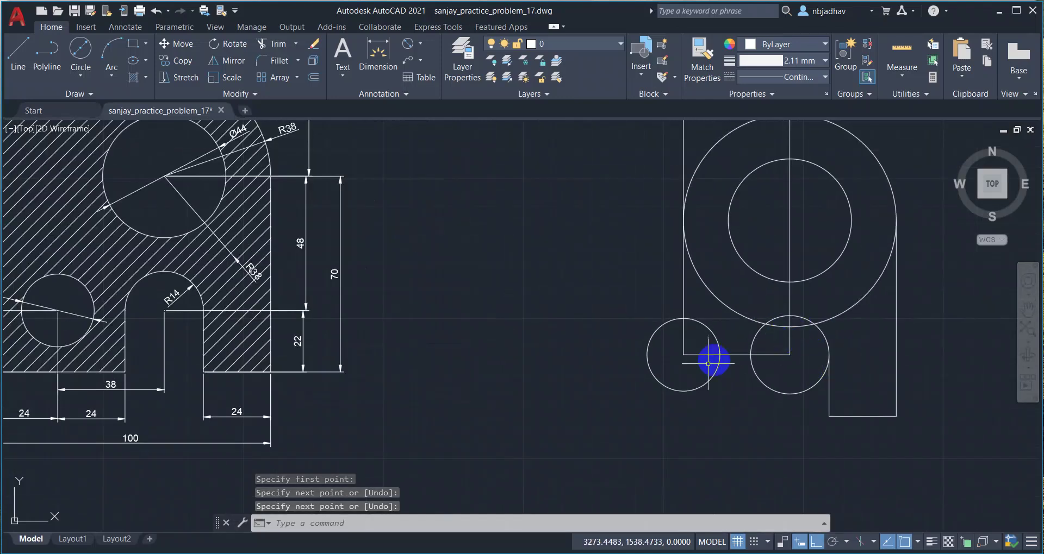
{"action": "scroll", "coordinate": [702, 367], "scroll_direction": "down", "scroll_amount": 2}
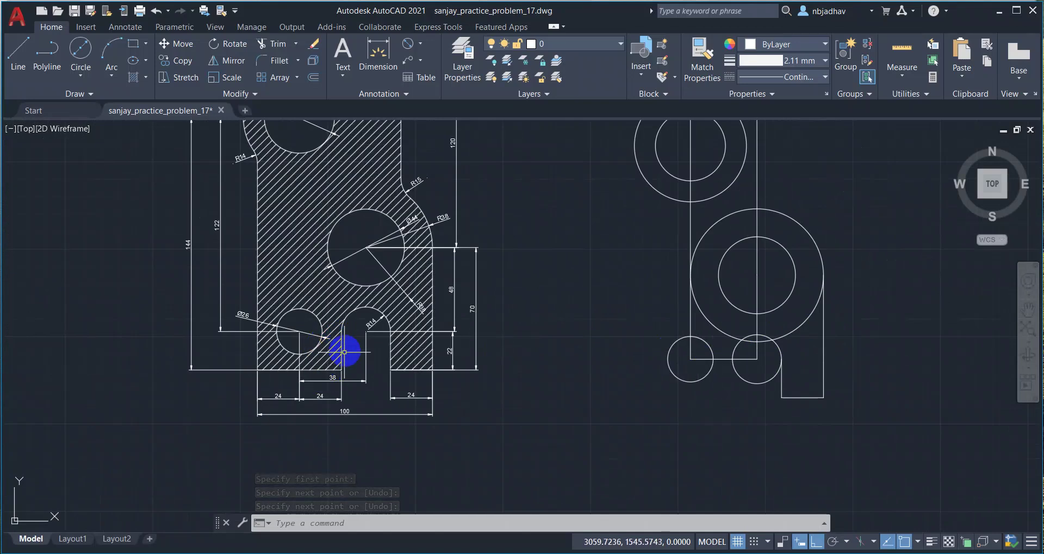
{"action": "scroll", "coordinate": [353, 353], "scroll_direction": "up", "scroll_amount": 6}
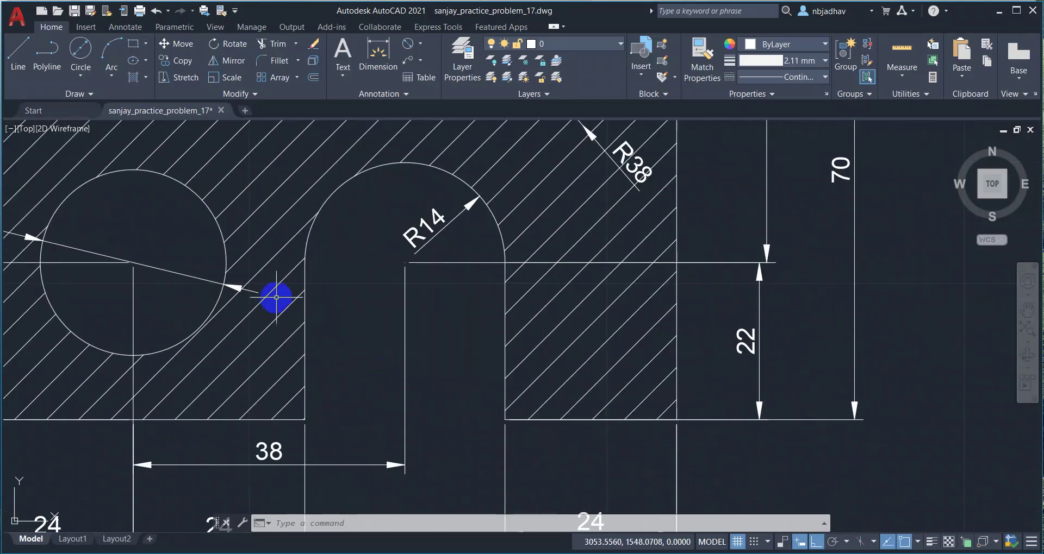
{"action": "scroll", "coordinate": [310, 421], "scroll_direction": "down", "scroll_amount": 2}
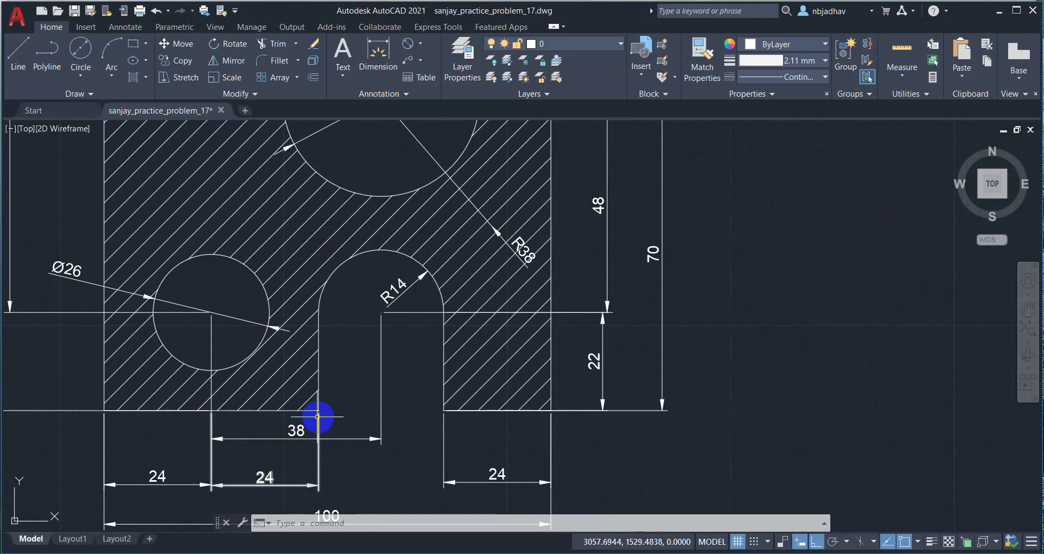
{"action": "scroll", "coordinate": [435, 359], "scroll_direction": "down", "scroll_amount": 2}
{"action": "mouse_move", "coordinate": [723, 339]}
{"action": "middle_mouse_down"}
{"action": "mouse_move", "coordinate": [654, 338]}
{"action": "mouse_move", "coordinate": [624, 295]}
{"action": "mouse_move", "coordinate": [572, 293]}
{"action": "mouse_move", "coordinate": [607, 306]}
{"action": "middle_mouse_up"}
Draw a 22-unit line down from the right small circle's left quadrant, then 48 units left
{"action": "left_click", "coordinate": [24, 53]}
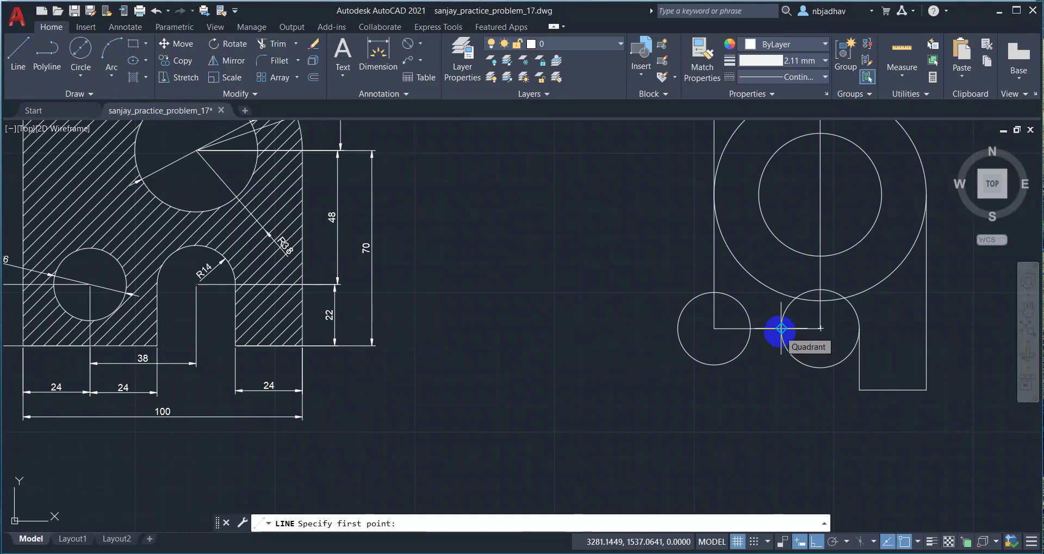
{"action": "left_click", "coordinate": [781, 329]}
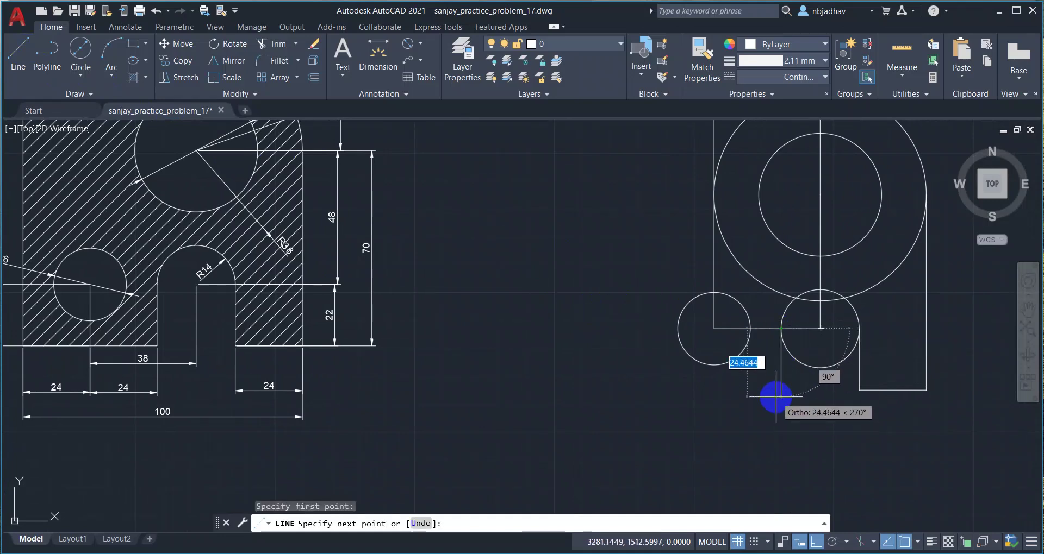
{"action": "type", "text": "22"}
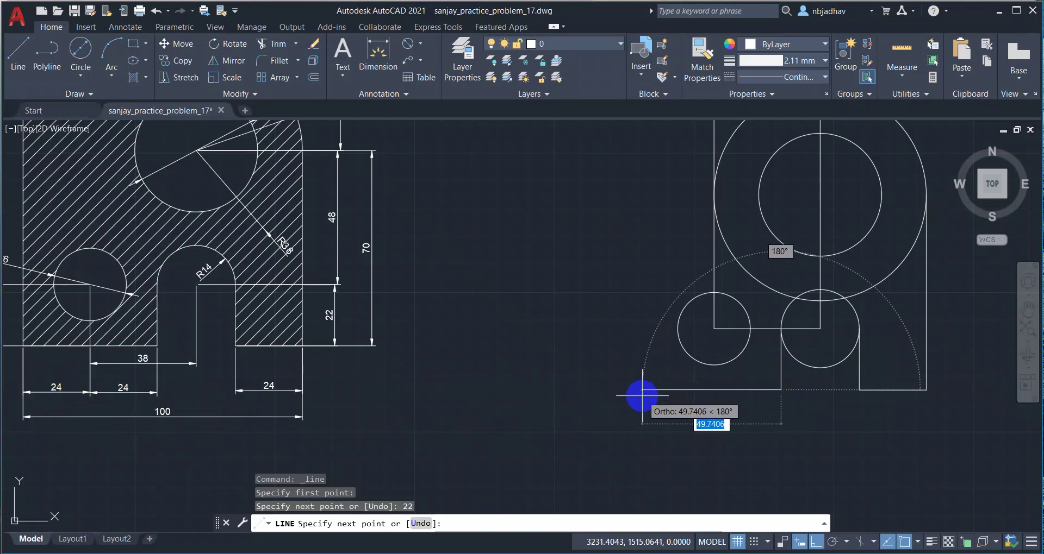
{"action": "type", "text": "48"}
{"action": "key", "text": "Return"}
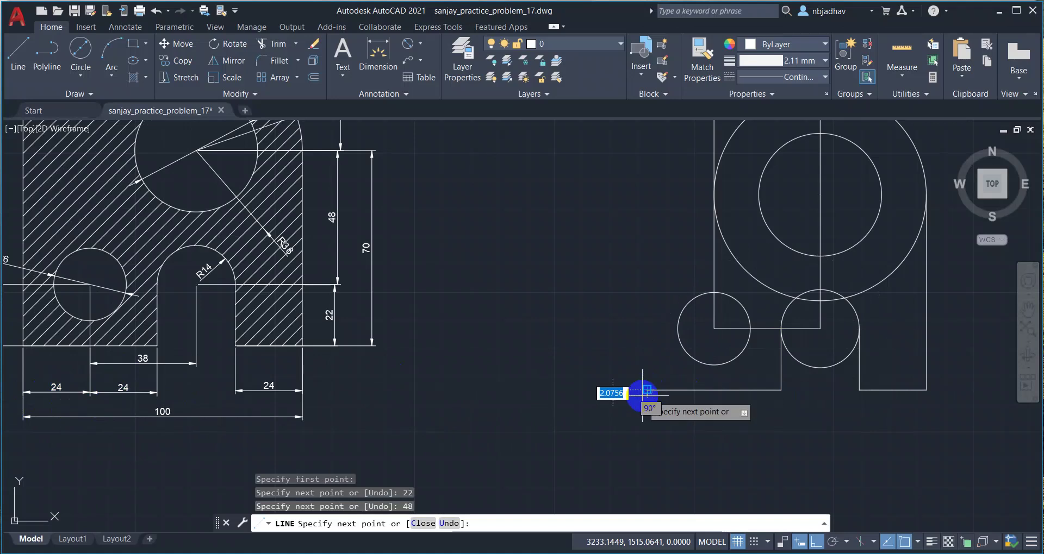
Follow the 48-unit line toward the hatched reference and cancel the unfinished line
{"action": "scroll", "coordinate": [647, 394], "scroll_direction": "up", "scroll_amount": 1}
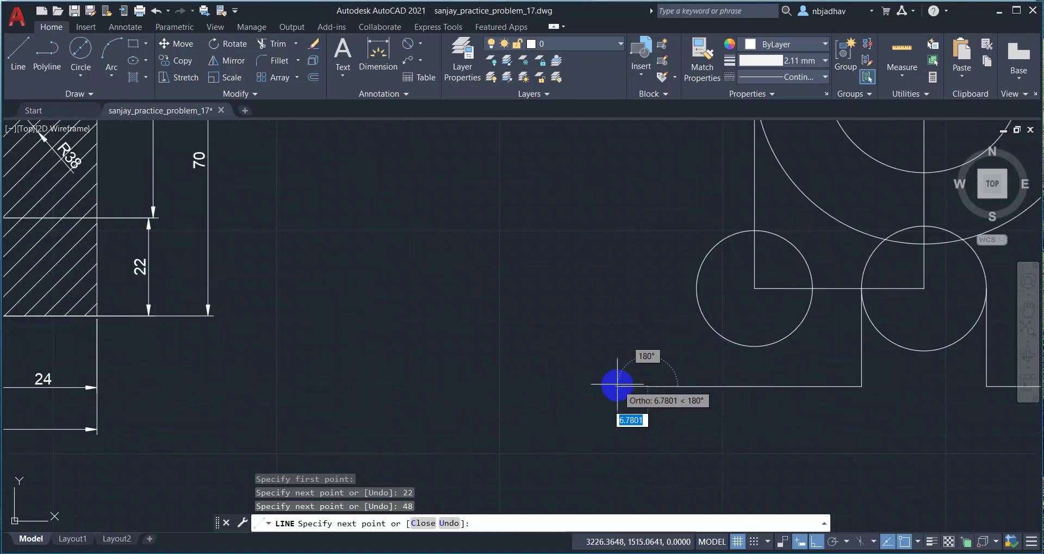
{"action": "scroll", "coordinate": [610, 384], "scroll_direction": "up", "scroll_amount": 2}
{"action": "scroll", "coordinate": [614, 384], "scroll_direction": "down", "scroll_amount": 2}
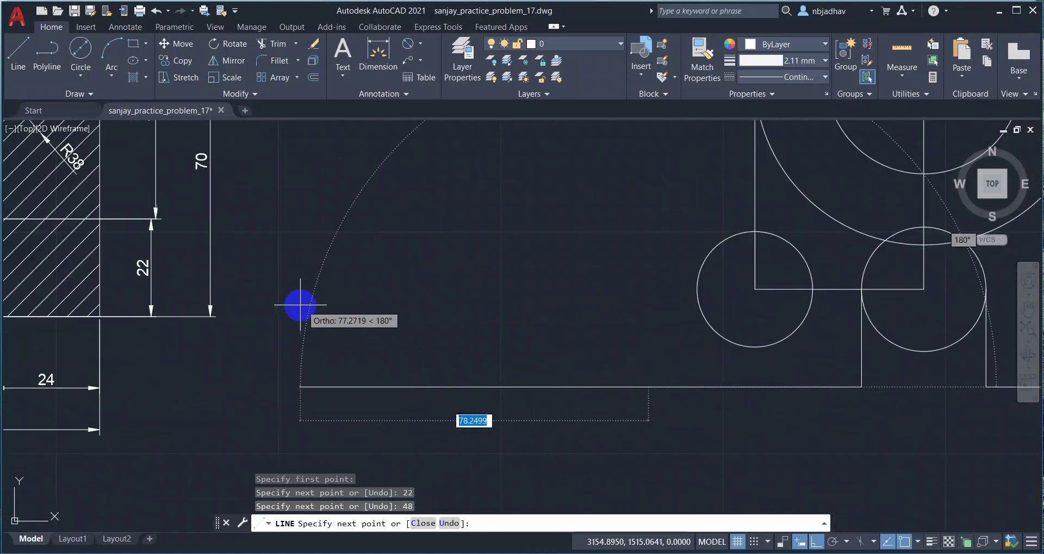
{"action": "middle_click_drag", "start_coordinate": [303, 303], "coordinate": [569, 337]}
{"action": "scroll", "coordinate": [407, 298], "scroll_direction": "down", "scroll_amount": 5}
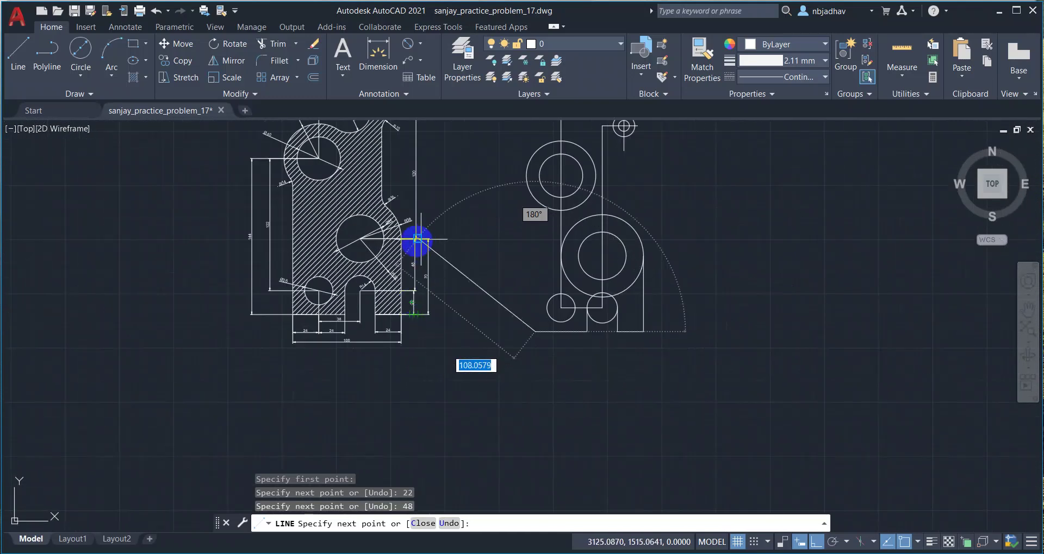
{"action": "scroll", "coordinate": [284, 315], "scroll_direction": "up", "scroll_amount": 2}
{"action": "middle_click_drag", "start_coordinate": [315, 202], "coordinate": [319, 217]}
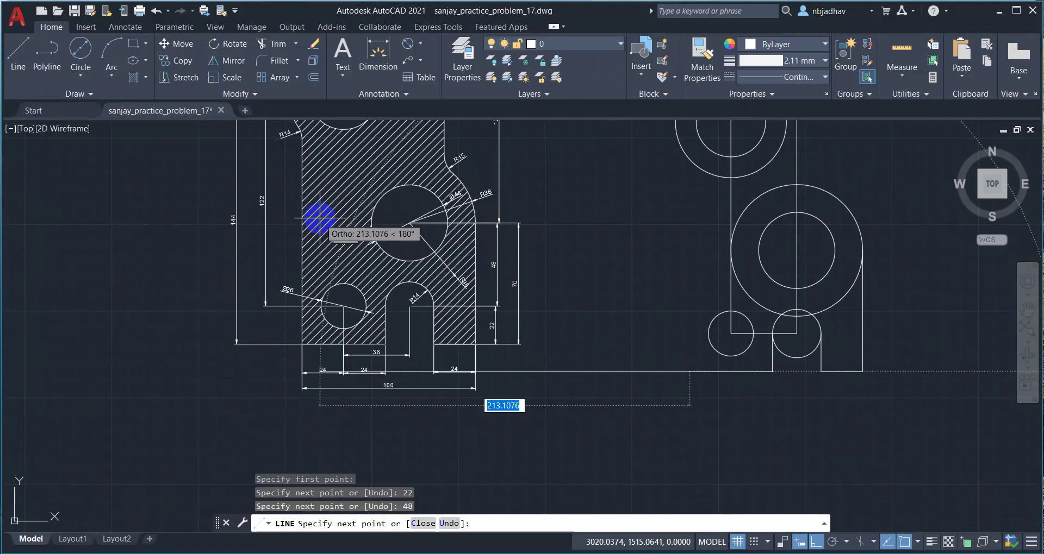
{"action": "key", "text": "Escape"}
{"action": "scroll", "coordinate": [329, 229], "scroll_direction": "up", "scroll_amount": 2}
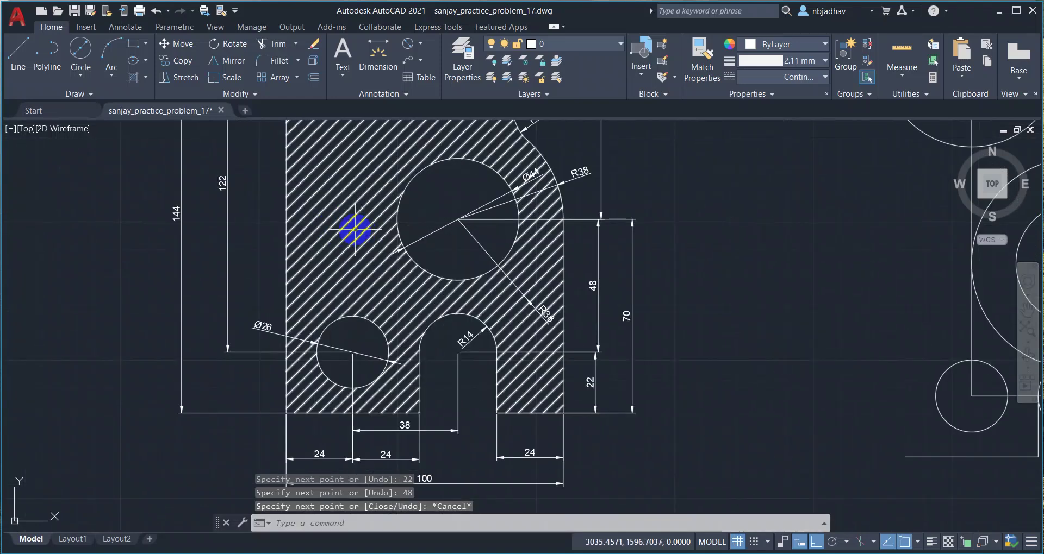
{"action": "scroll", "coordinate": [387, 303], "scroll_direction": "down", "scroll_amount": 2}
{"action": "scroll", "coordinate": [390, 294], "scroll_direction": "down", "scroll_amount": 1}
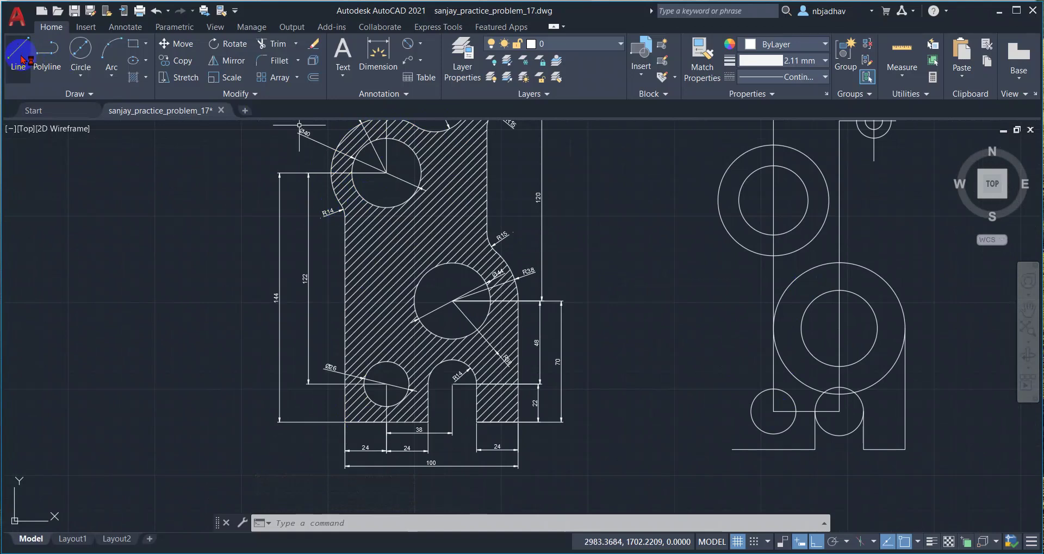
{"action": "left_click", "coordinate": [732, 450]}
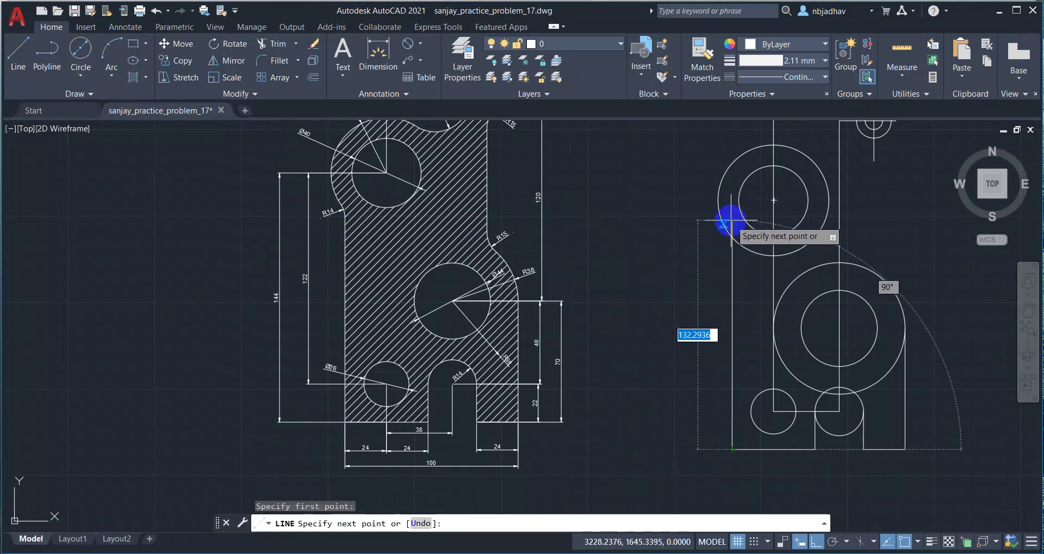
{"action": "scroll", "coordinate": [730, 221], "scroll_direction": "up", "scroll_amount": 4}
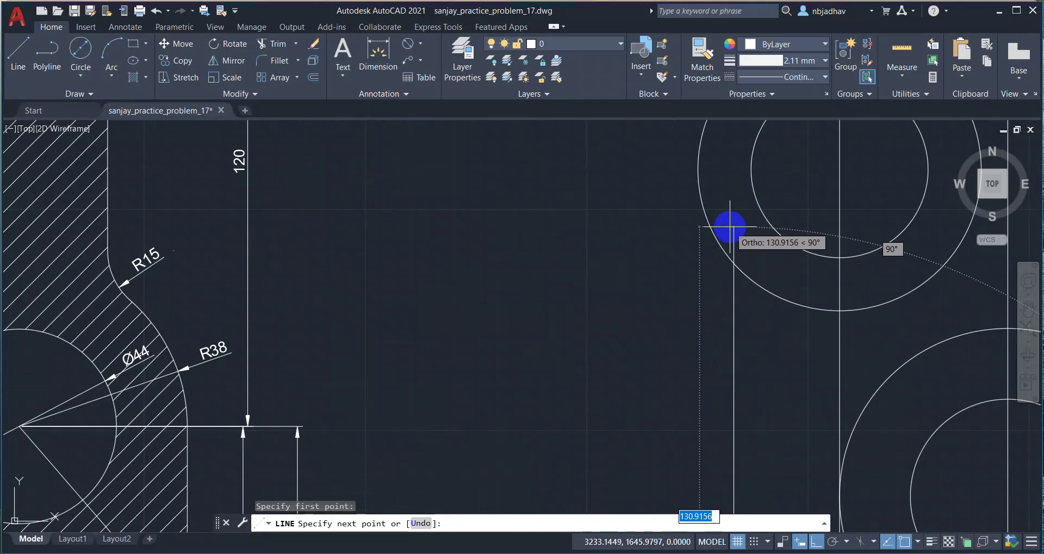
{"action": "left_click", "coordinate": [730, 227]}
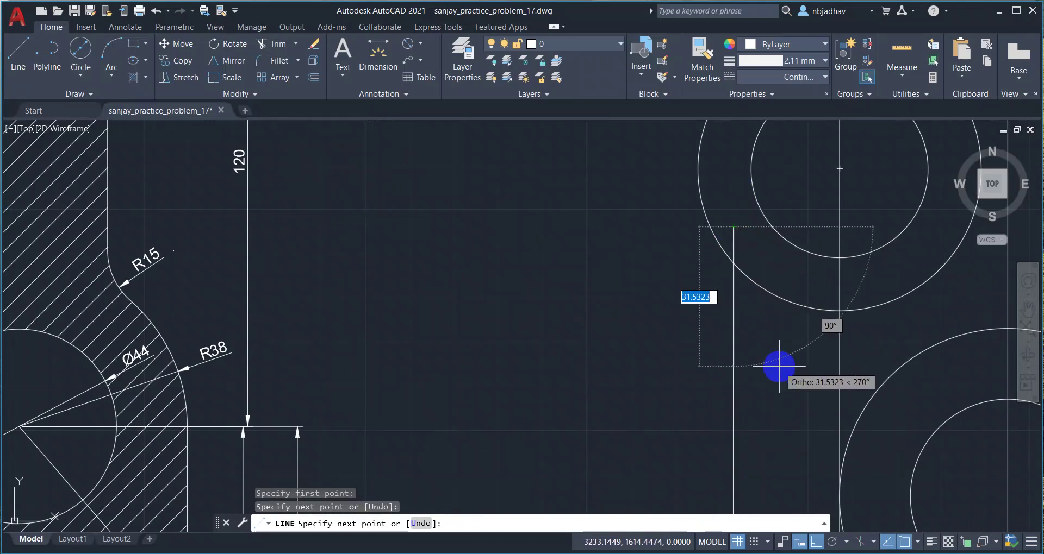
{"action": "left_click", "coordinate": [779, 366]}
{"action": "scroll", "coordinate": [780, 366], "scroll_direction": "down", "scroll_amount": 2}
{"action": "key", "text": "Return"}
{"action": "scroll", "coordinate": [710, 366], "scroll_direction": "down", "scroll_amount": 2}
{"action": "mouse_move", "coordinate": [762, 354]}
{"action": "middle_mouse_down"}
{"action": "mouse_move", "coordinate": [710, 365]}
{"action": "mouse_move", "coordinate": [663, 328]}
{"action": "middle_mouse_up"}
{"action": "scroll", "coordinate": [663, 327], "scroll_direction": "up", "scroll_amount": 2}
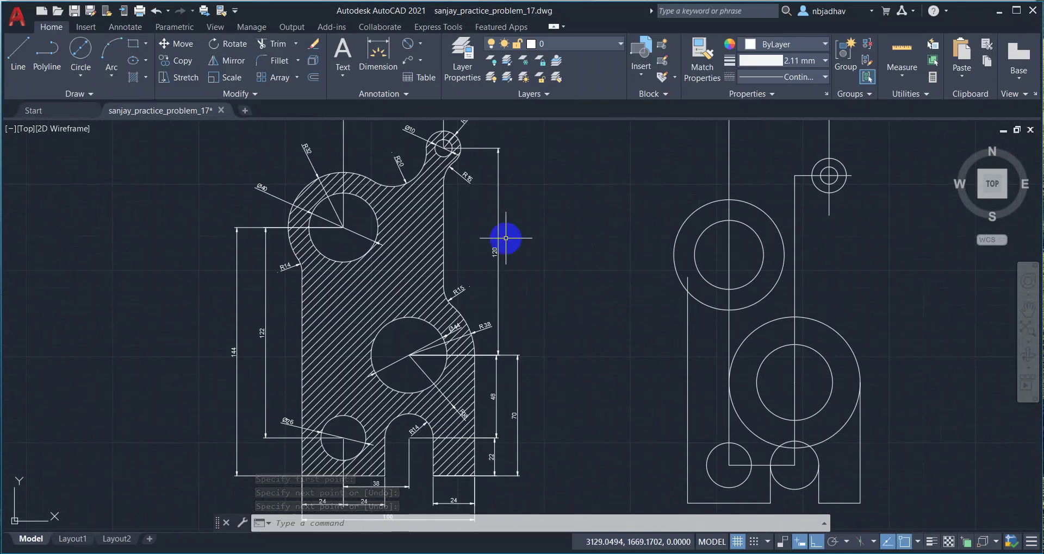
{"action": "mouse_move", "coordinate": [610, 217]}
{"action": "middle_mouse_down"}
{"action": "mouse_move", "coordinate": [595, 275]}
{"action": "mouse_move", "coordinate": [566, 277]}
{"action": "middle_mouse_up"}
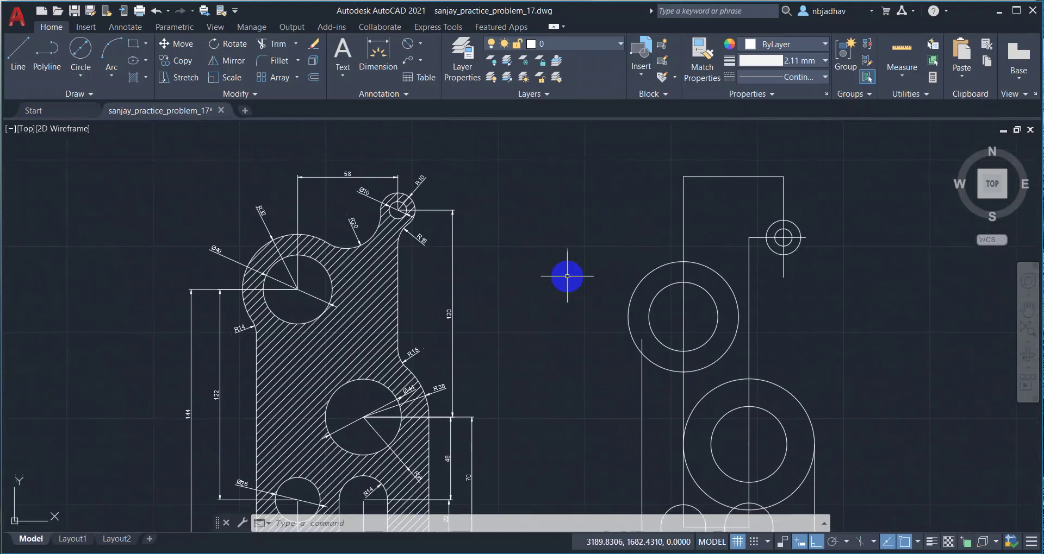
Stretch the vertical line below the small top circle down into the large lower circle by its grip
{"action": "scroll", "coordinate": [511, 277], "scroll_direction": "up", "scroll_amount": 2}
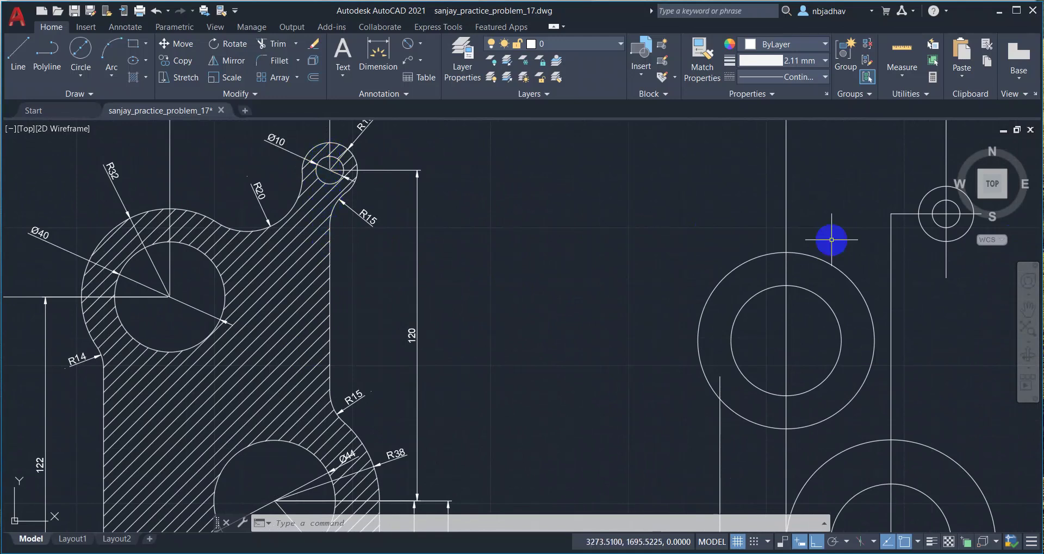
{"action": "scroll", "coordinate": [953, 288], "scroll_direction": "down", "scroll_amount": 2}
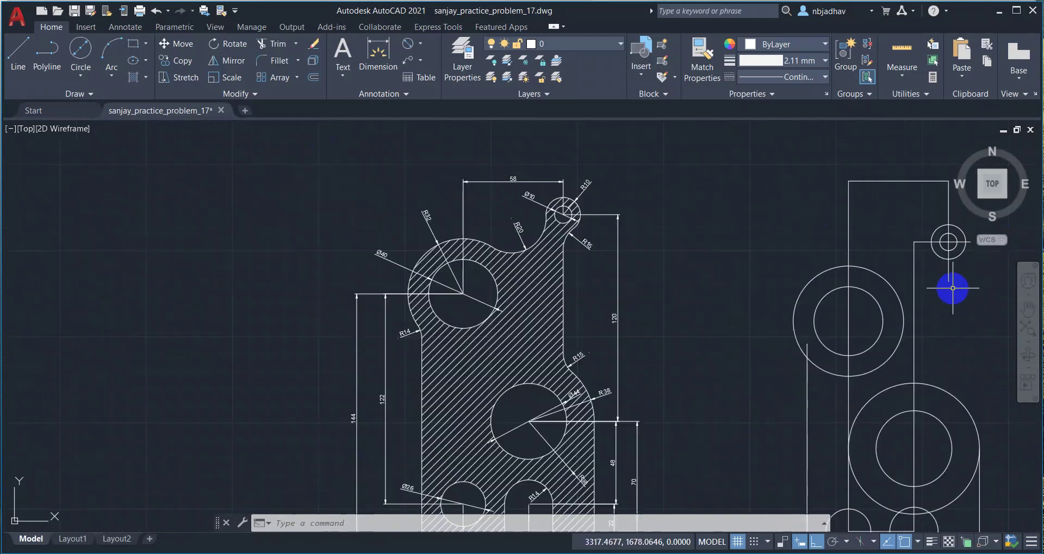
{"action": "middle_click_drag", "start_coordinate": [953, 288], "coordinate": [698, 236]}
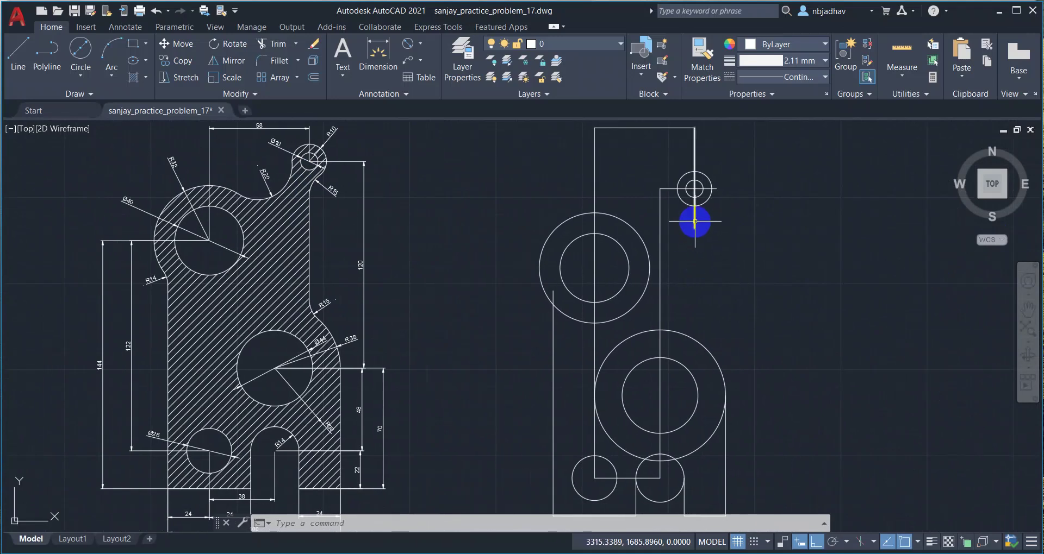
{"action": "left_click", "coordinate": [695, 221]}
{"action": "left_click_drag", "start_coordinate": [695, 231], "coordinate": [697, 303]}
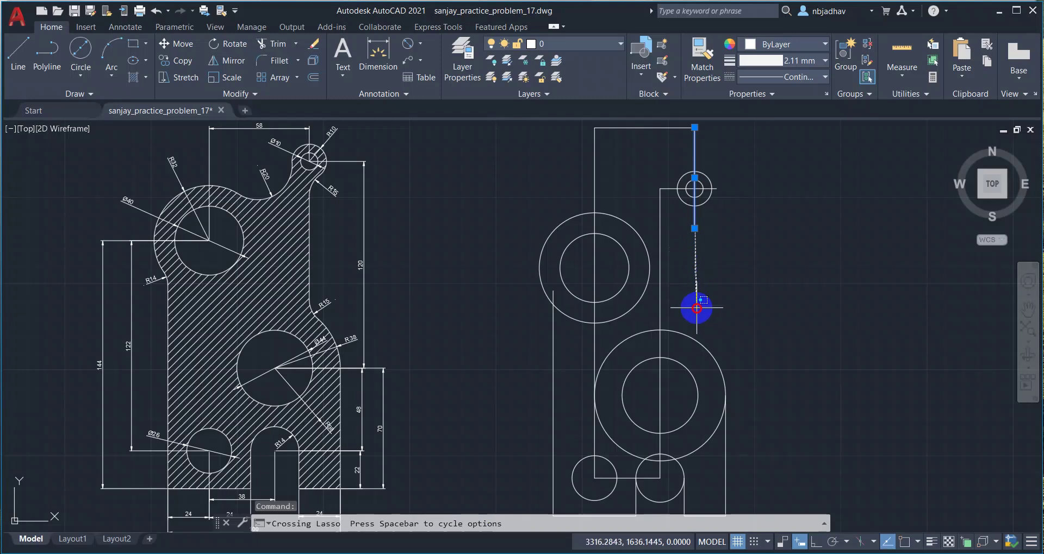
{"action": "left_click_drag", "start_coordinate": [694, 345], "coordinate": [705, 365]}
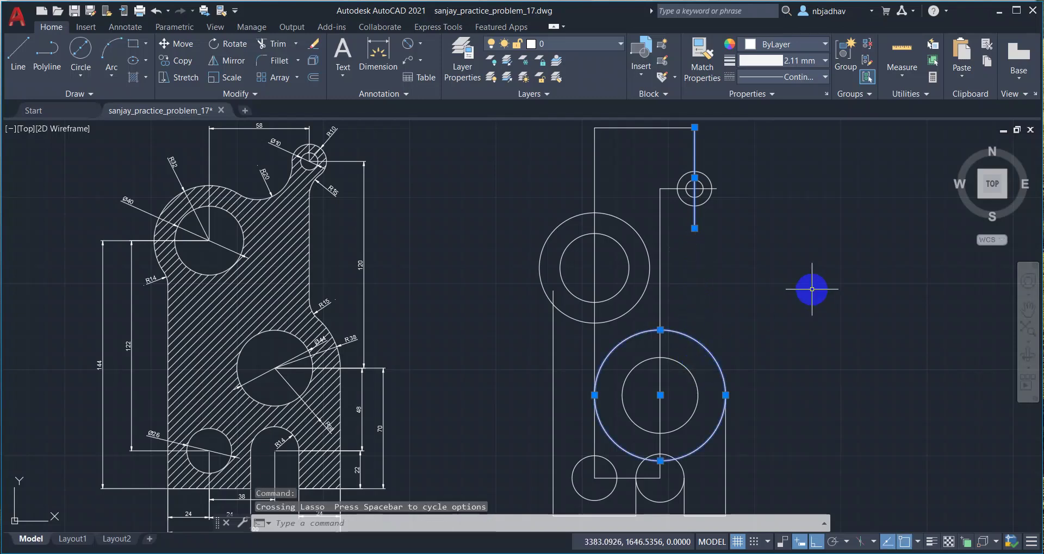
{"action": "key", "text": "Escape"}
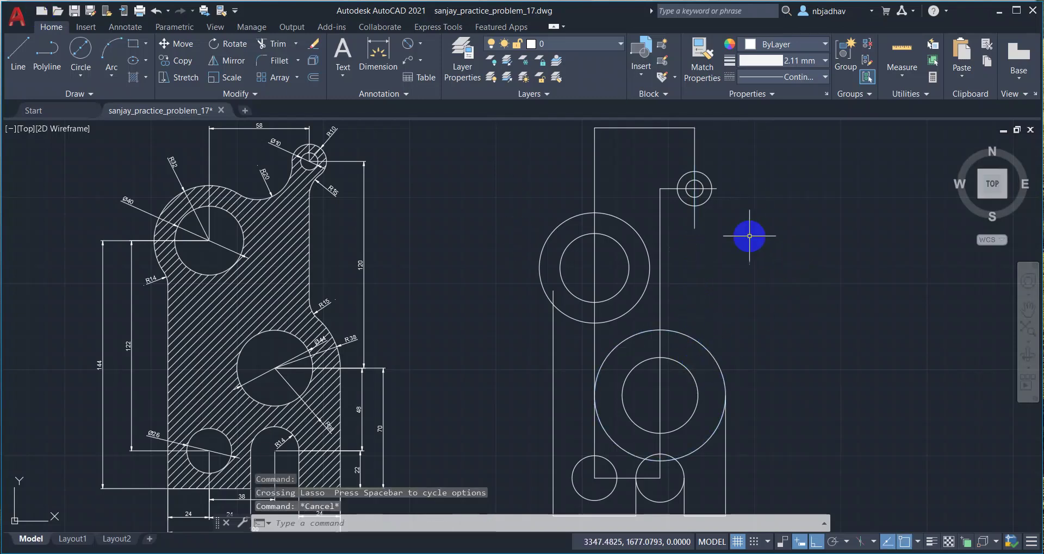
{"action": "left_click", "coordinate": [694, 218]}
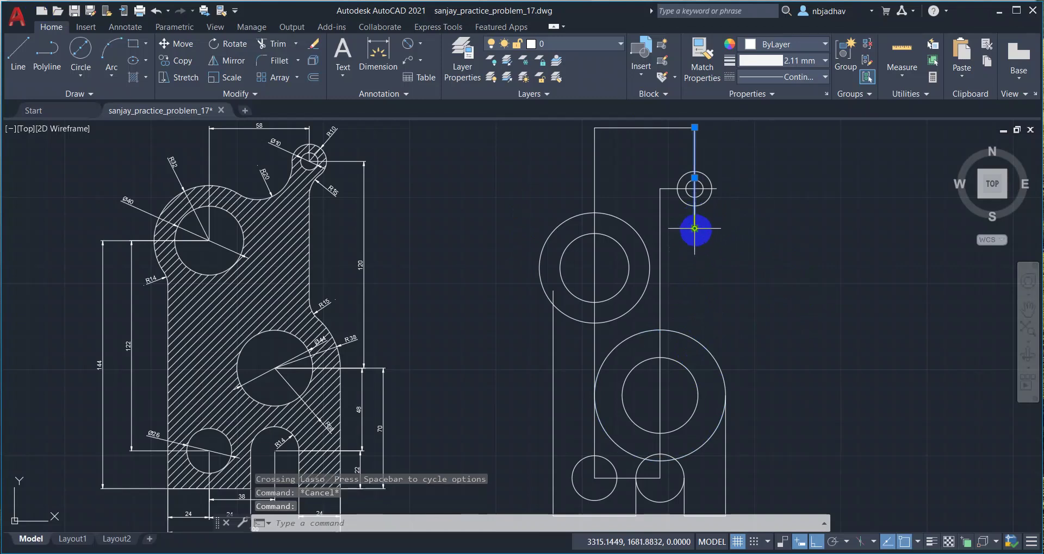
{"action": "left_click", "coordinate": [695, 228]}
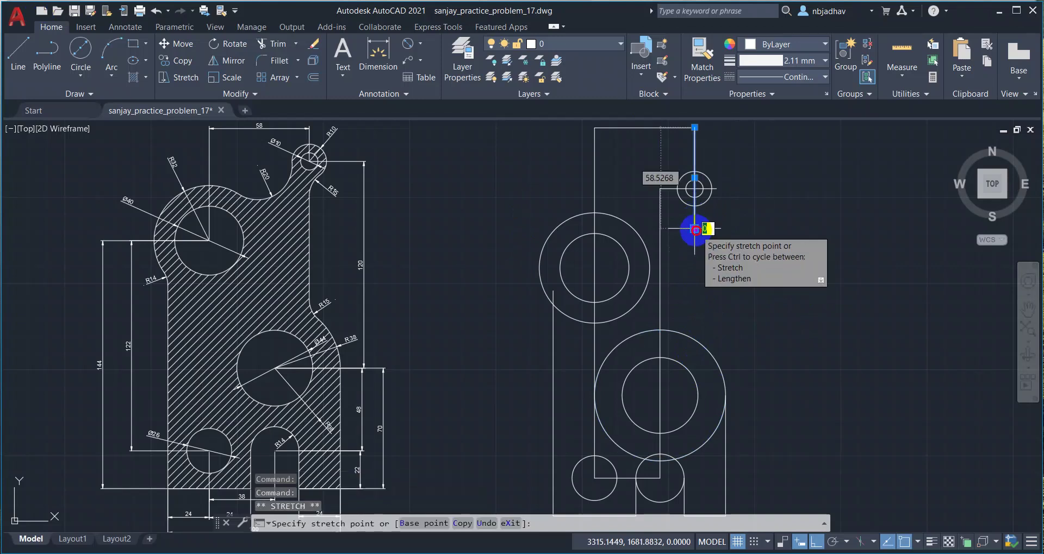
{"action": "left_click", "coordinate": [691, 362]}
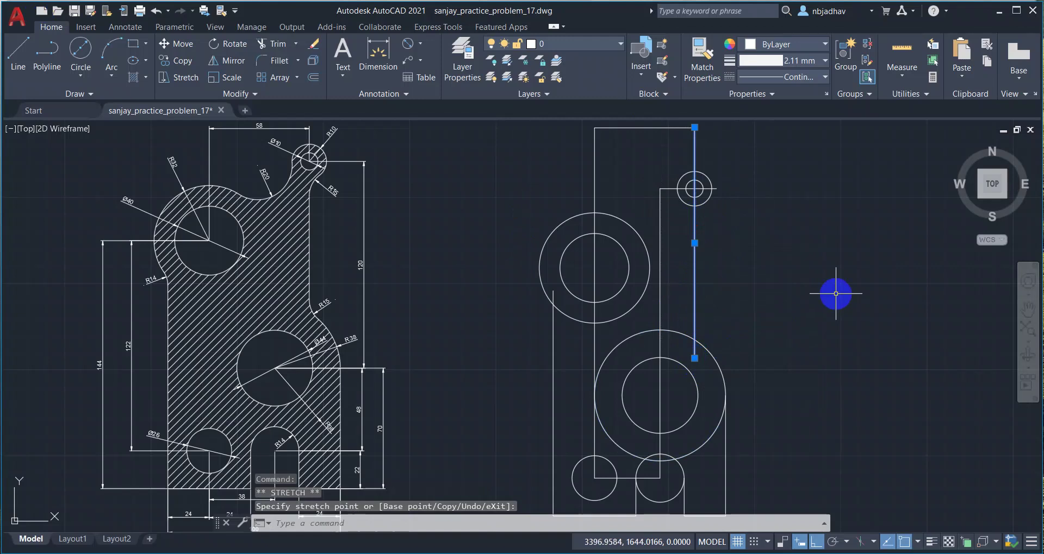
{"action": "type", "text": "l"}
{"action": "key", "text": "Return"}
{"action": "key", "text": "Escape"}
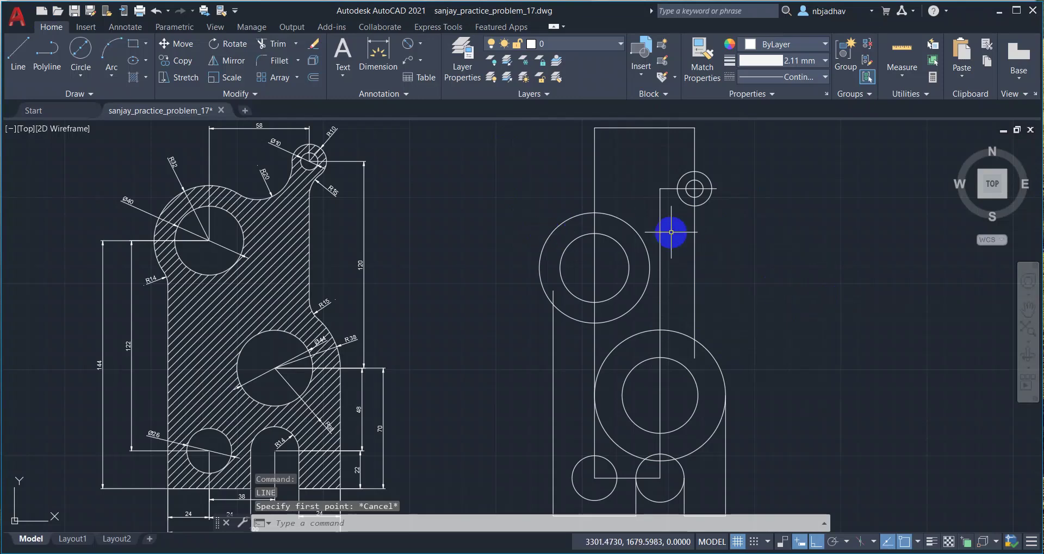
Trim the line stubs sticking out above the small top circle and the upper-left circle
{"action": "scroll", "coordinate": [481, 228], "scroll_direction": "down", "scroll_amount": 2}
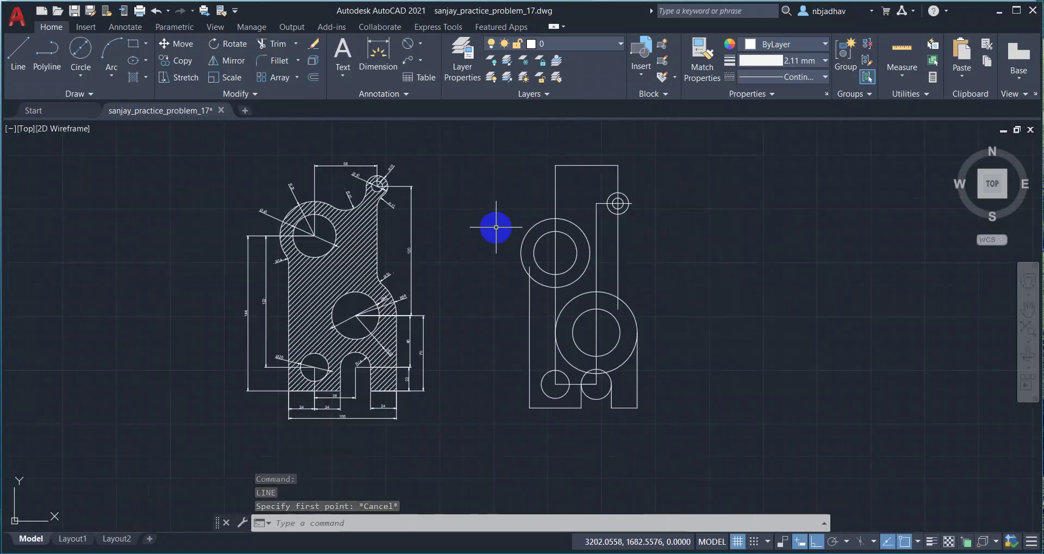
{"action": "left_click", "coordinate": [276, 45]}
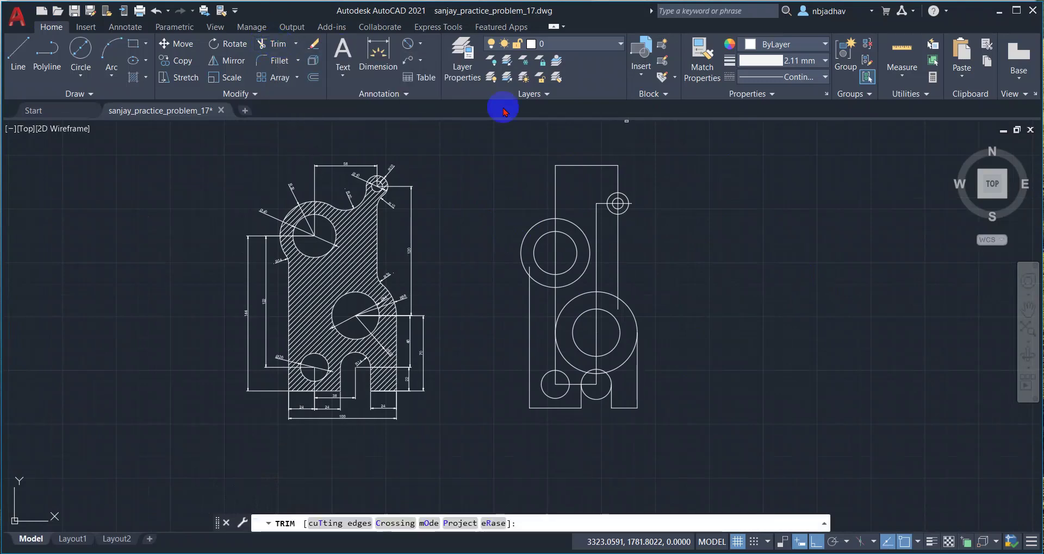
{"action": "left_click_drag", "start_coordinate": [581, 164], "coordinate": [620, 170]}
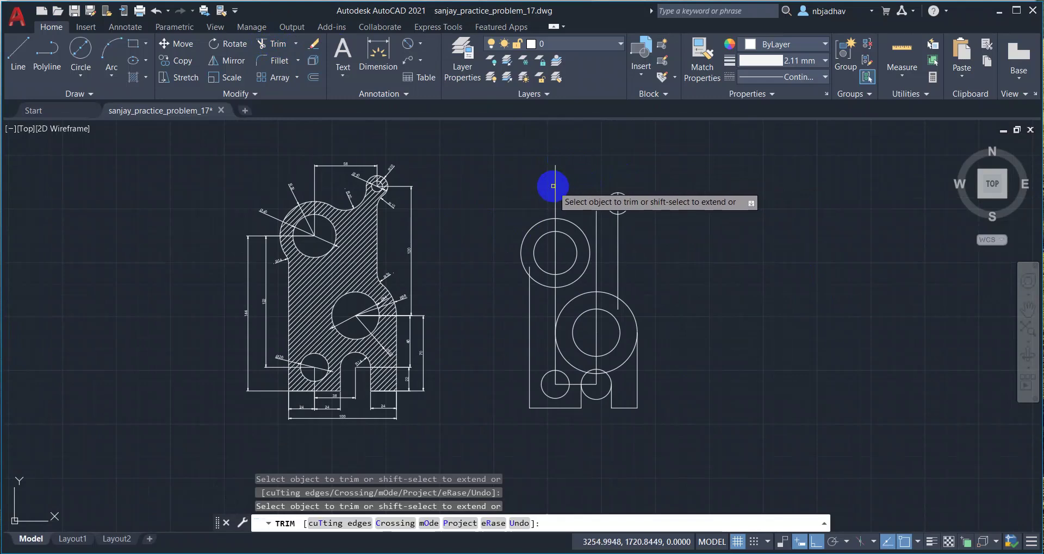
{"action": "left_click", "coordinate": [554, 187]}
{"action": "scroll", "coordinate": [614, 234], "scroll_direction": "up", "scroll_amount": 2}
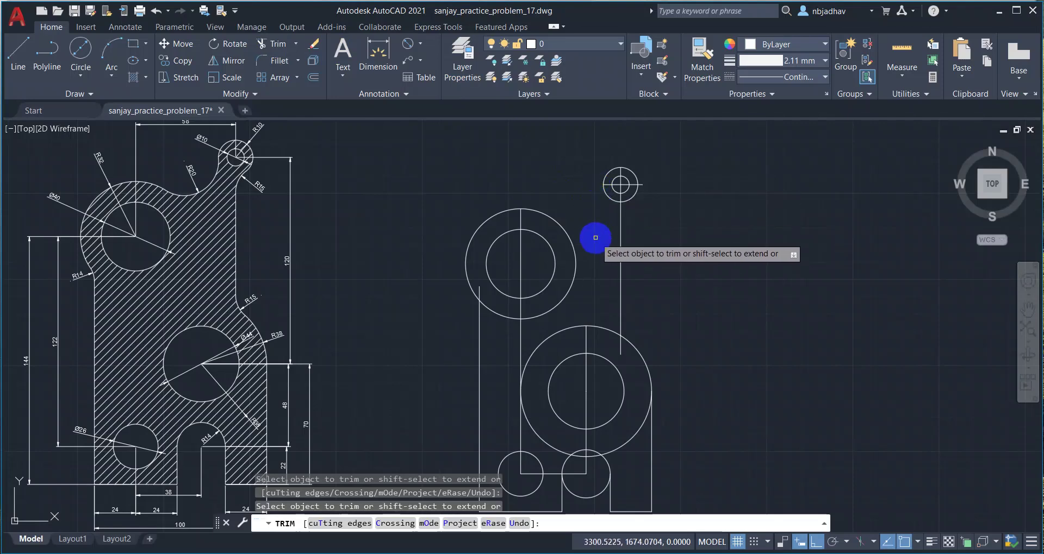
{"action": "key", "text": "Escape"}
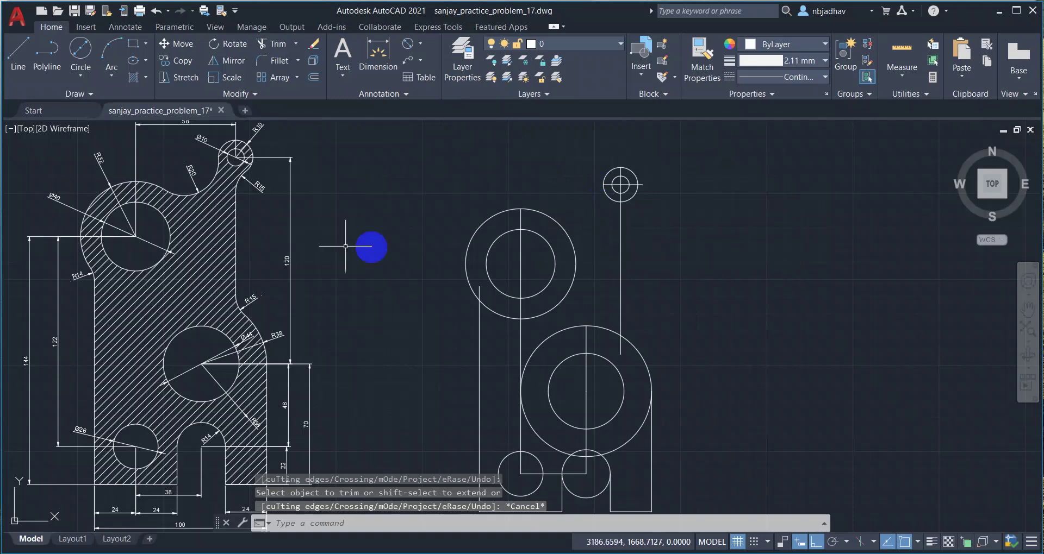
{"action": "middle_click_drag", "start_coordinate": [350, 229], "coordinate": [344, 252]}
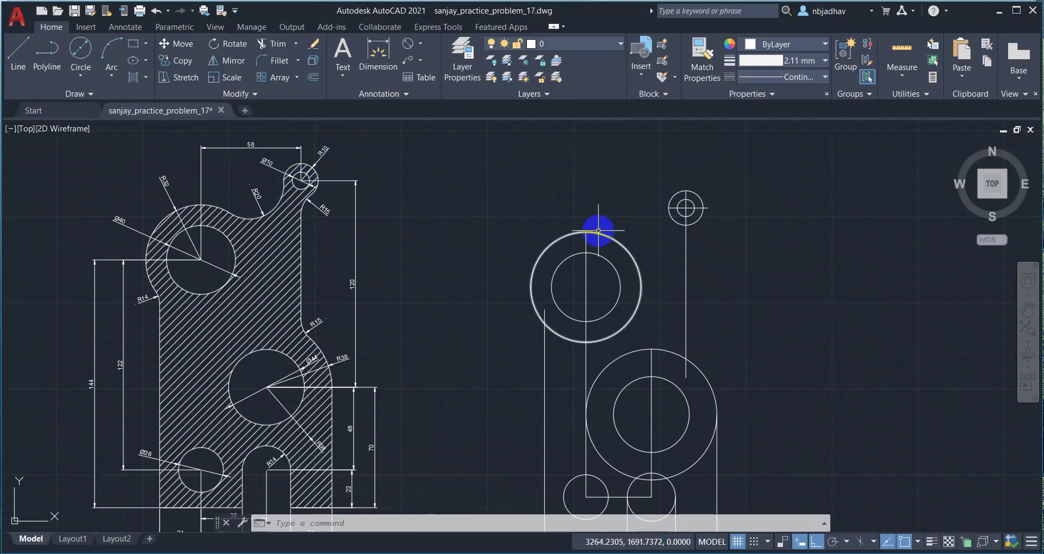
{"action": "scroll", "coordinate": [414, 282], "scroll_direction": "up", "scroll_amount": 2}
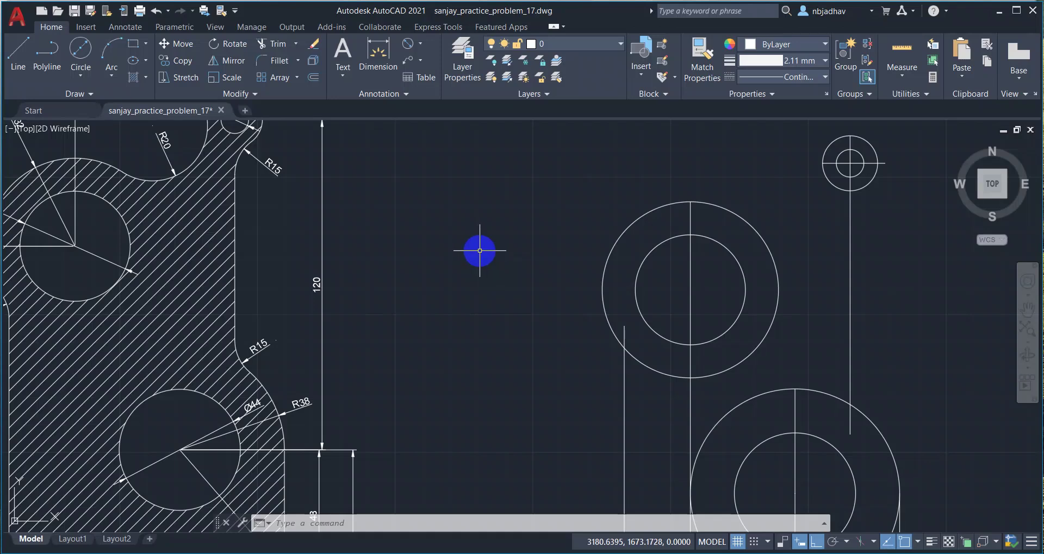
Draw a Tan, Tan, Radius circle of radius 20 touching the large upper circle and small top circle
{"action": "left_click", "coordinate": [81, 69]}
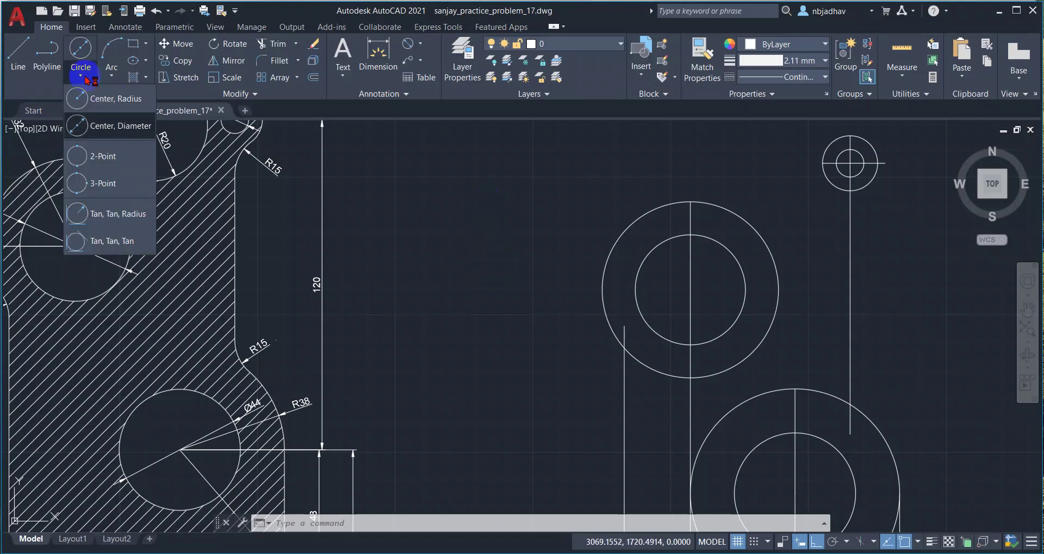
{"action": "left_click", "coordinate": [126, 216]}
{"action": "scroll", "coordinate": [443, 242], "scroll_direction": "down", "scroll_amount": 4}
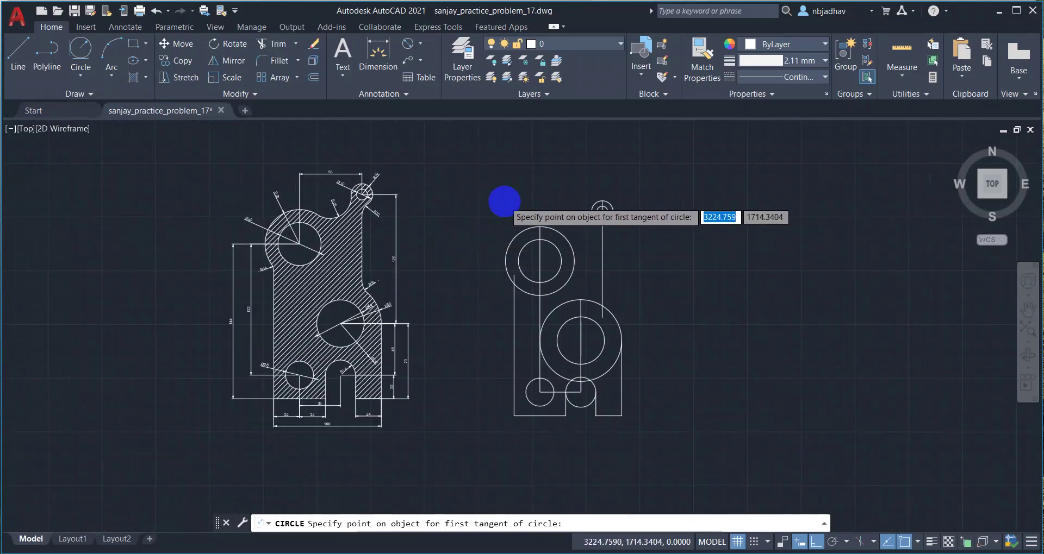
{"action": "scroll", "coordinate": [508, 201], "scroll_direction": "up", "scroll_amount": 2}
{"action": "scroll", "coordinate": [589, 223], "scroll_direction": "up", "scroll_amount": 2}
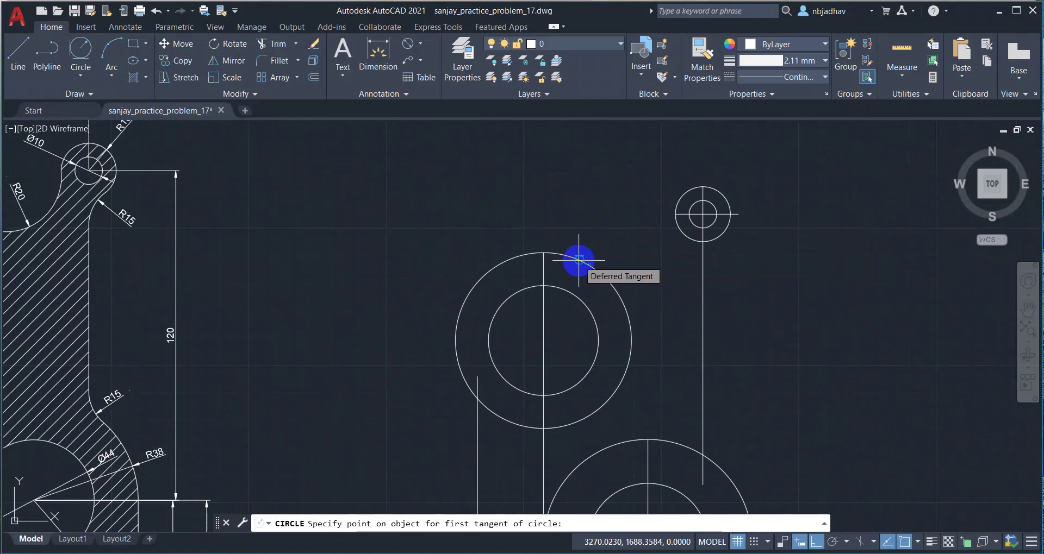
{"action": "left_click", "coordinate": [579, 260]}
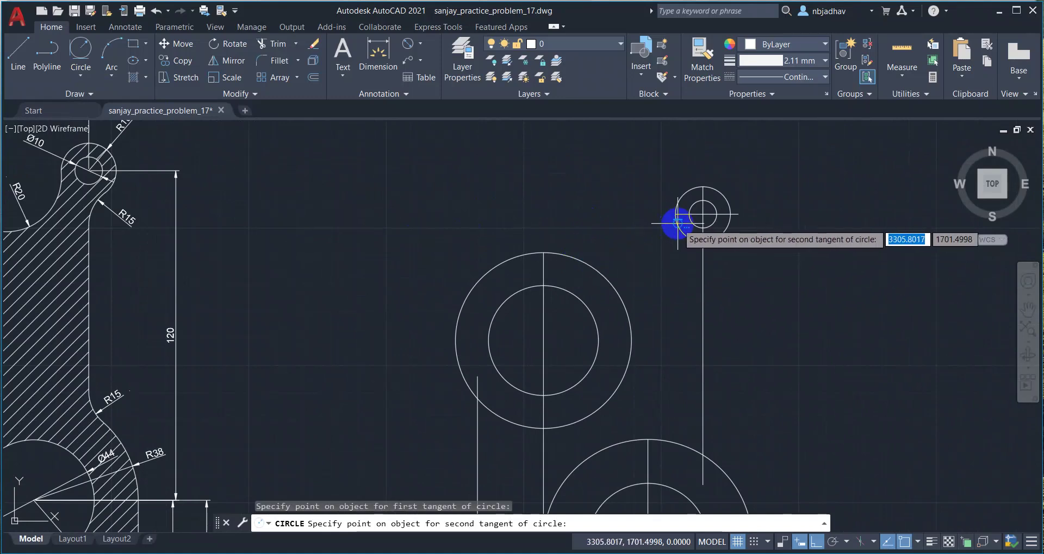
{"action": "left_click", "coordinate": [674, 222]}
{"action": "scroll", "coordinate": [416, 219], "scroll_direction": "down", "scroll_amount": 2}
{"action": "type", "text": "20"}
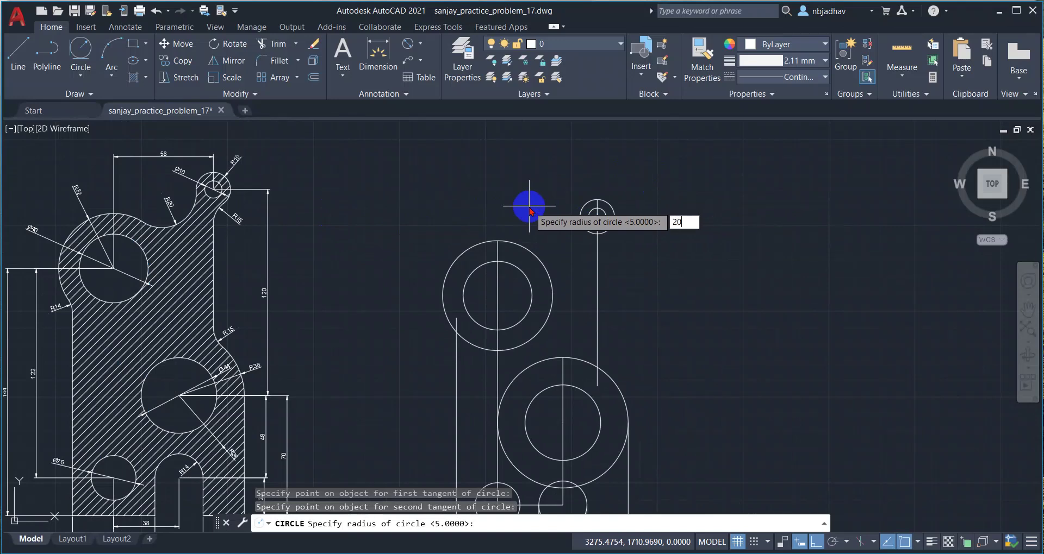
{"action": "key", "text": "Return"}
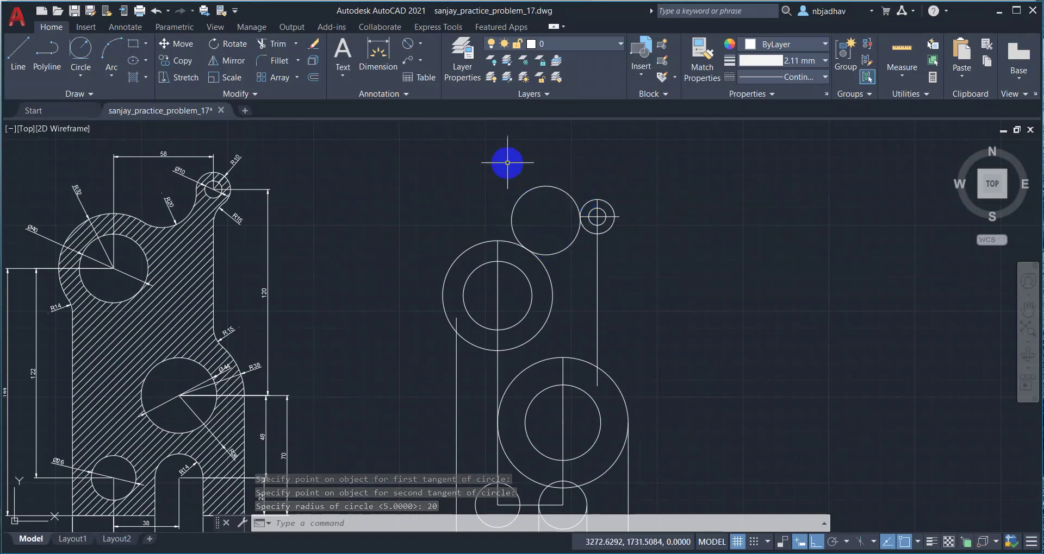
{"action": "left_click", "coordinate": [284, 46]}
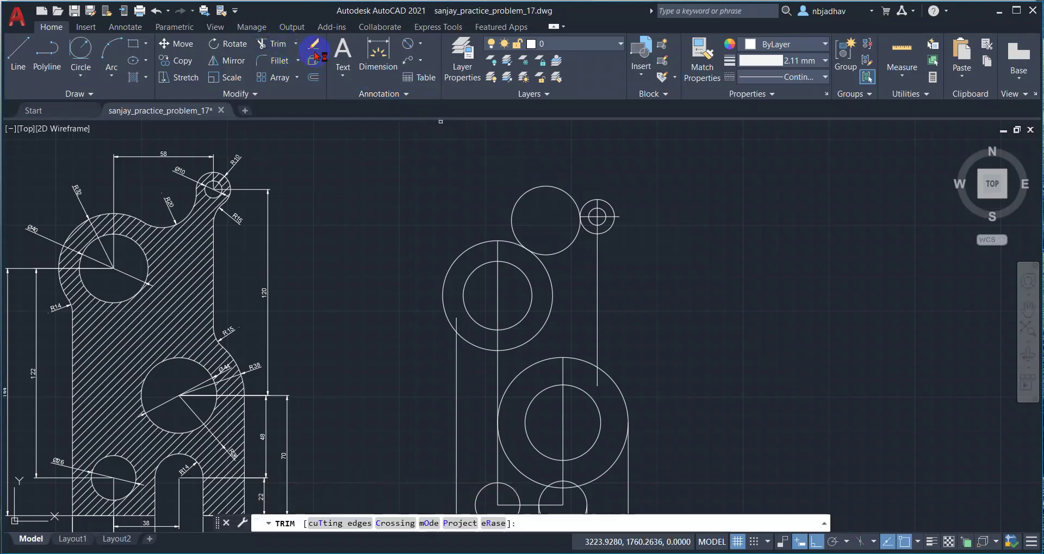
{"action": "scroll", "coordinate": [608, 233], "scroll_direction": "up", "scroll_amount": 2}
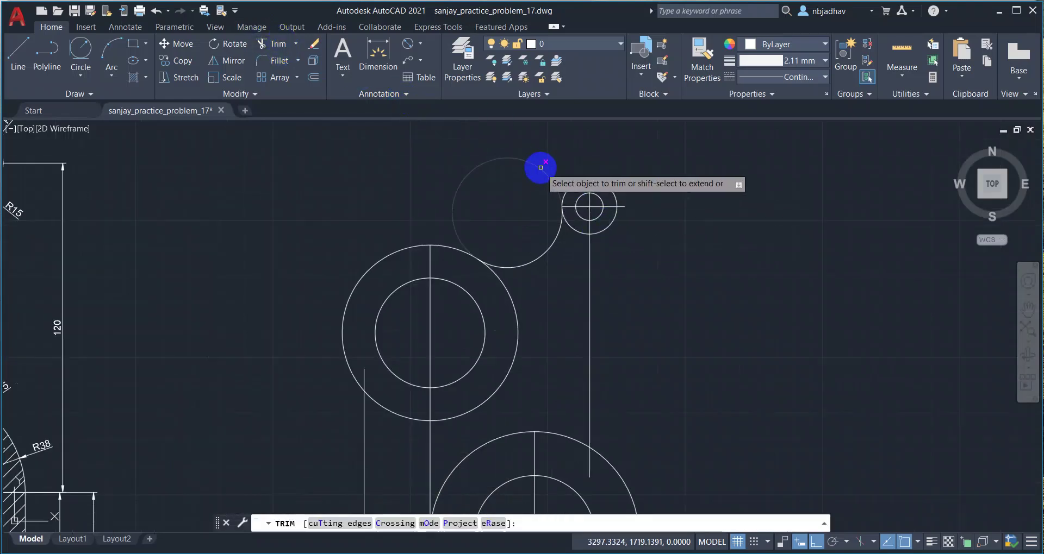
{"action": "left_click", "coordinate": [541, 168]}
{"action": "scroll", "coordinate": [554, 215], "scroll_direction": "down", "scroll_amount": 2}
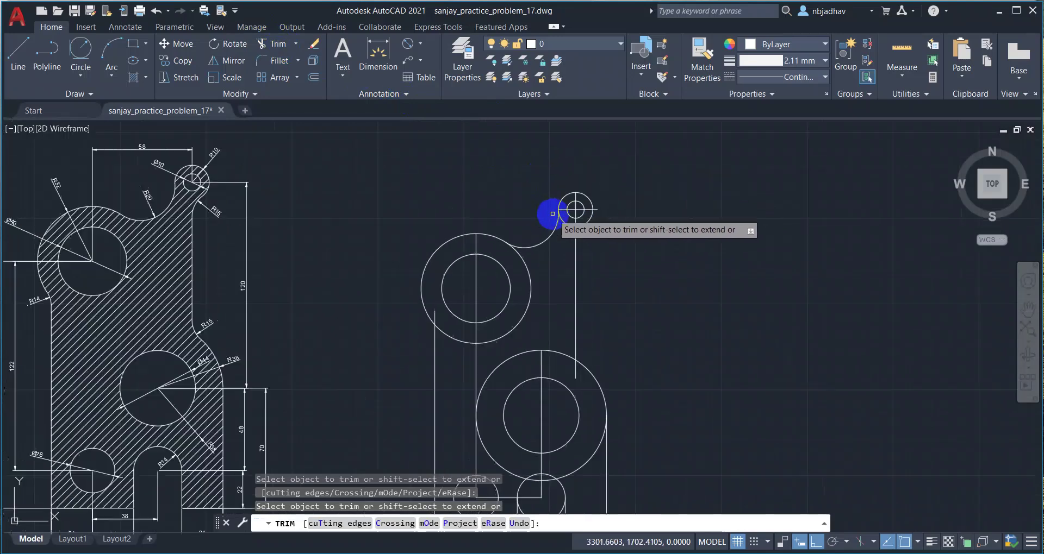
{"action": "scroll", "coordinate": [450, 308], "scroll_direction": "up", "scroll_amount": 1}
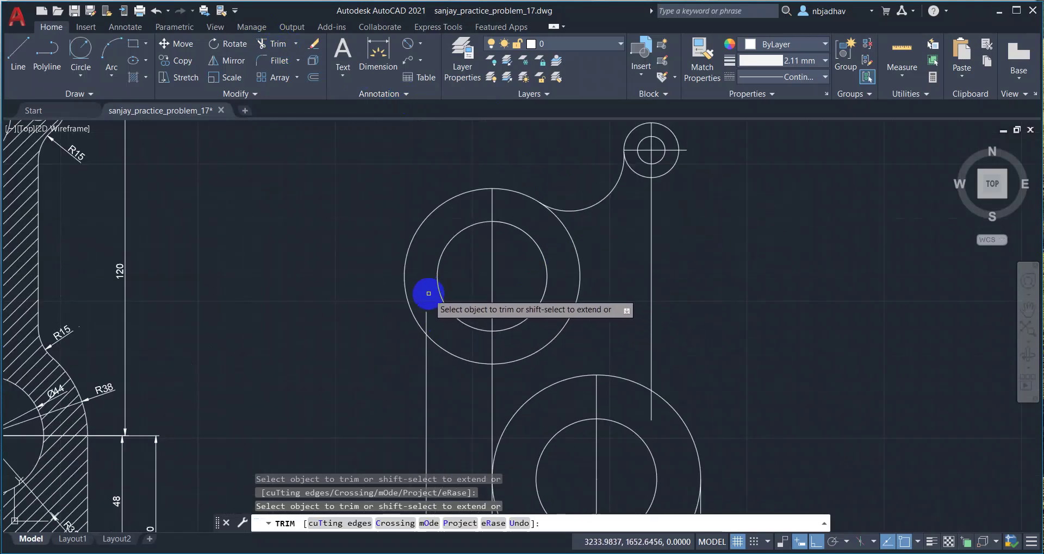
{"action": "scroll", "coordinate": [425, 295], "scroll_direction": "up", "scroll_amount": 2}
{"action": "scroll", "coordinate": [462, 291], "scroll_direction": "up", "scroll_amount": 2}
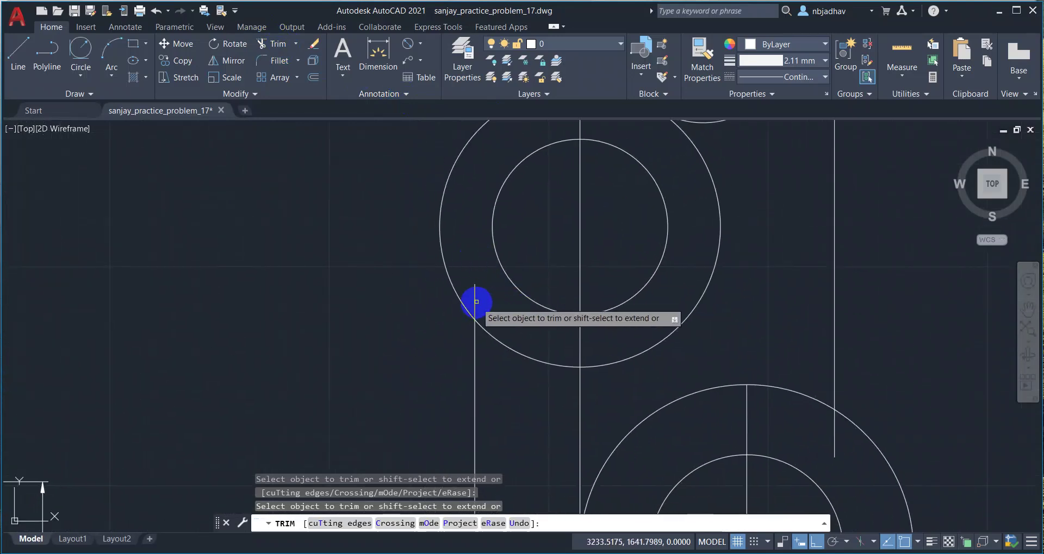
{"action": "scroll", "coordinate": [694, 352], "scroll_direction": "down", "scroll_amount": 1}
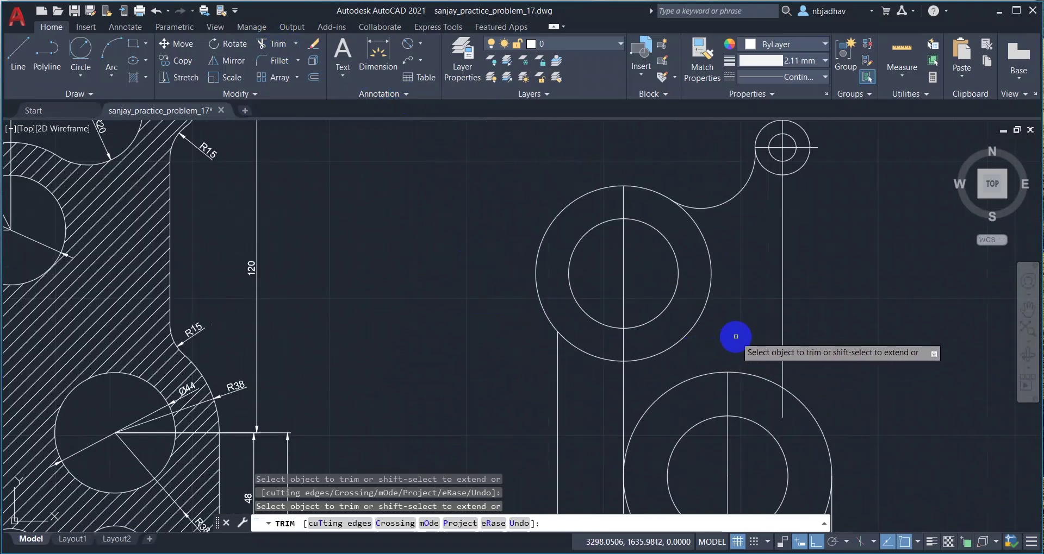
{"action": "scroll", "coordinate": [734, 368], "scroll_direction": "down", "scroll_amount": 2}
{"action": "scroll", "coordinate": [813, 362], "scroll_direction": "up", "scroll_amount": 4}
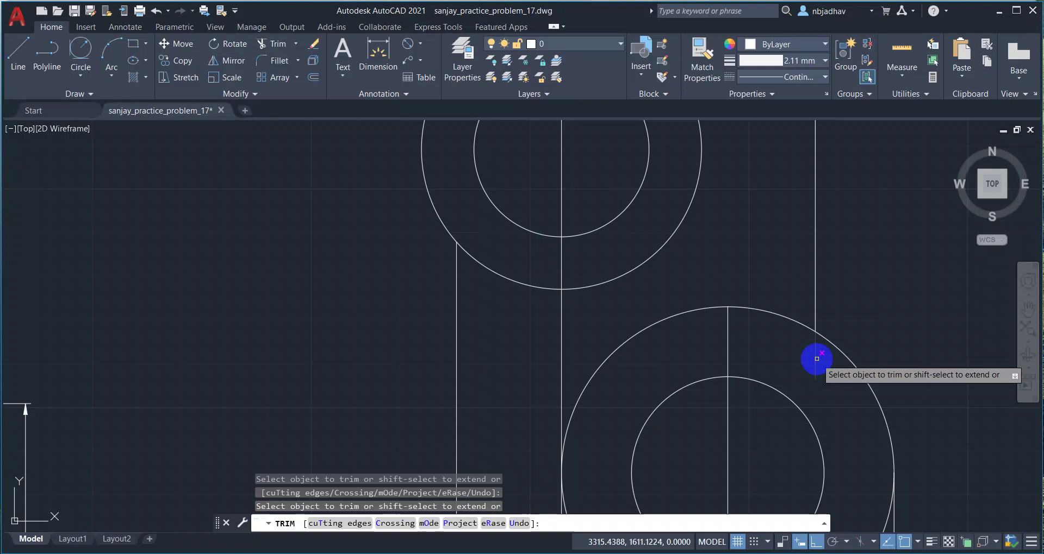
{"action": "scroll", "coordinate": [615, 338], "scroll_direction": "down", "scroll_amount": 2}
{"action": "scroll", "coordinate": [617, 337], "scroll_direction": "down", "scroll_amount": 4}
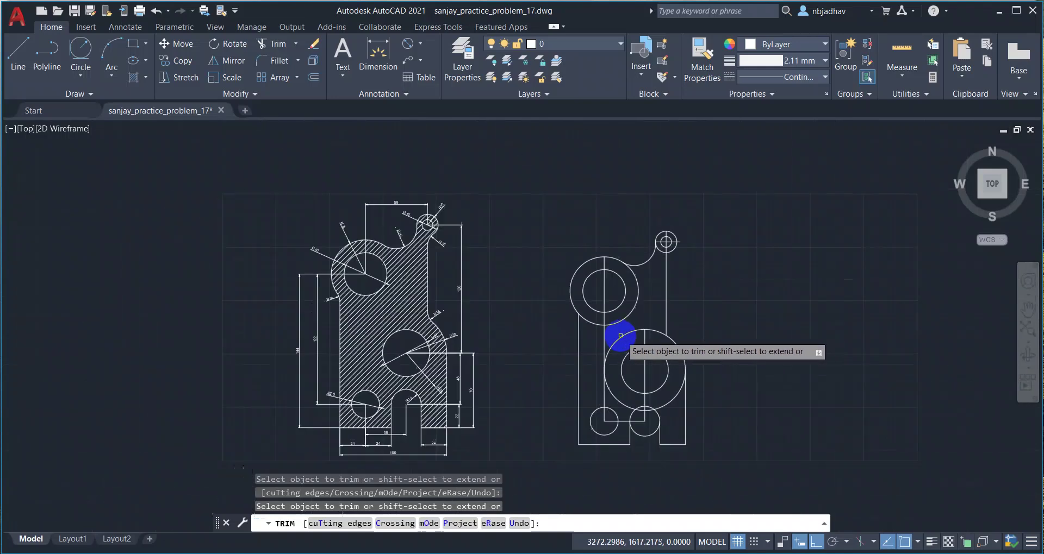
{"action": "middle_click_drag", "start_coordinate": [729, 366], "coordinate": [767, 358]}
{"action": "scroll", "coordinate": [675, 396], "scroll_direction": "up", "scroll_amount": 2}
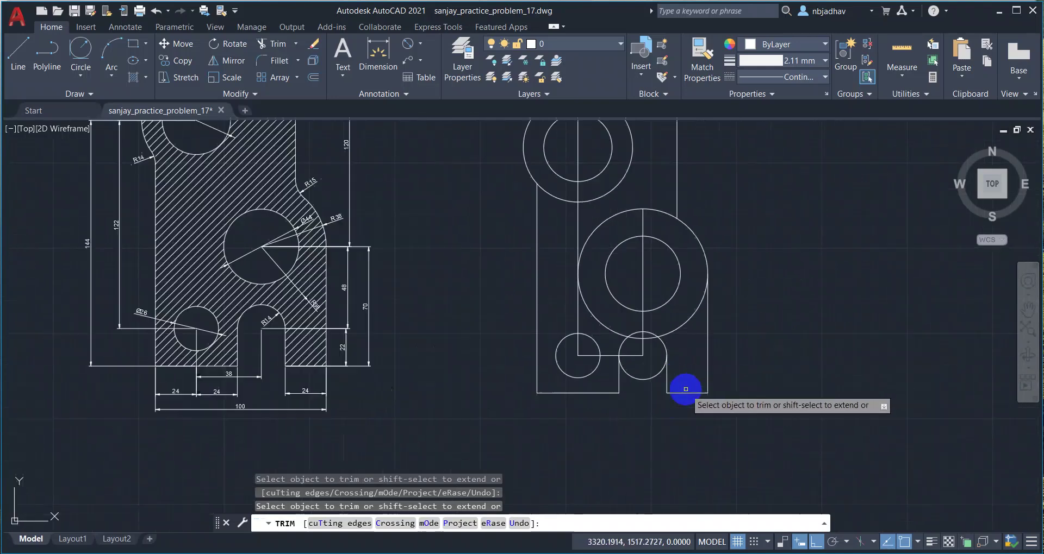
{"action": "scroll", "coordinate": [673, 396], "scroll_direction": "up", "scroll_amount": 1}
{"action": "scroll", "coordinate": [621, 381], "scroll_direction": "up", "scroll_amount": 2}
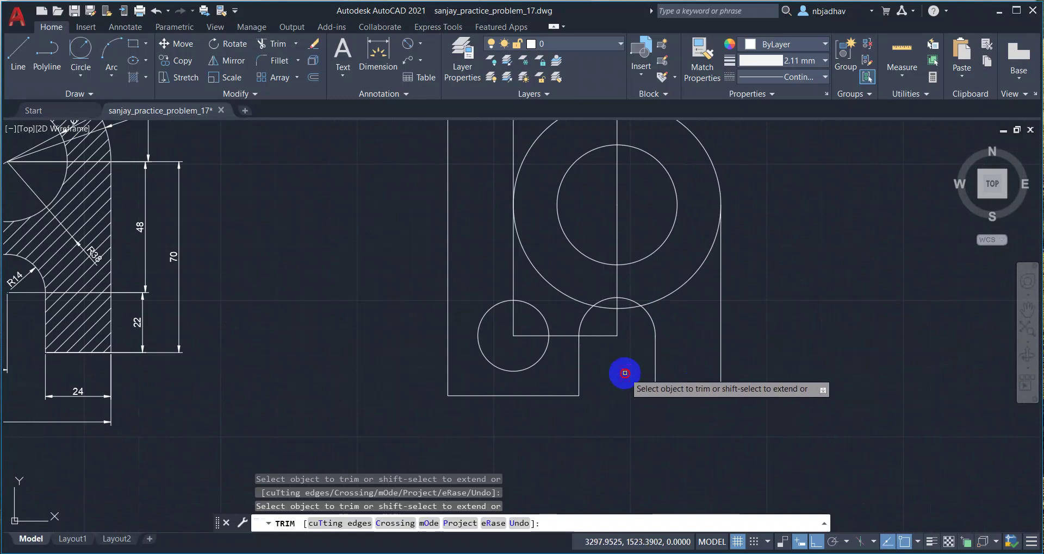
{"action": "scroll", "coordinate": [621, 433], "scroll_direction": "up", "scroll_amount": 4}
{"action": "mouse_move", "coordinate": [622, 432]}
{"action": "middle_mouse_down"}
{"action": "mouse_move", "coordinate": [616, 346]}
{"action": "mouse_move", "coordinate": [615, 410]}
{"action": "middle_mouse_up"}
{"action": "scroll", "coordinate": [615, 410], "scroll_direction": "down", "scroll_amount": 3}
{"action": "scroll", "coordinate": [618, 407], "scroll_direction": "down", "scroll_amount": 3}
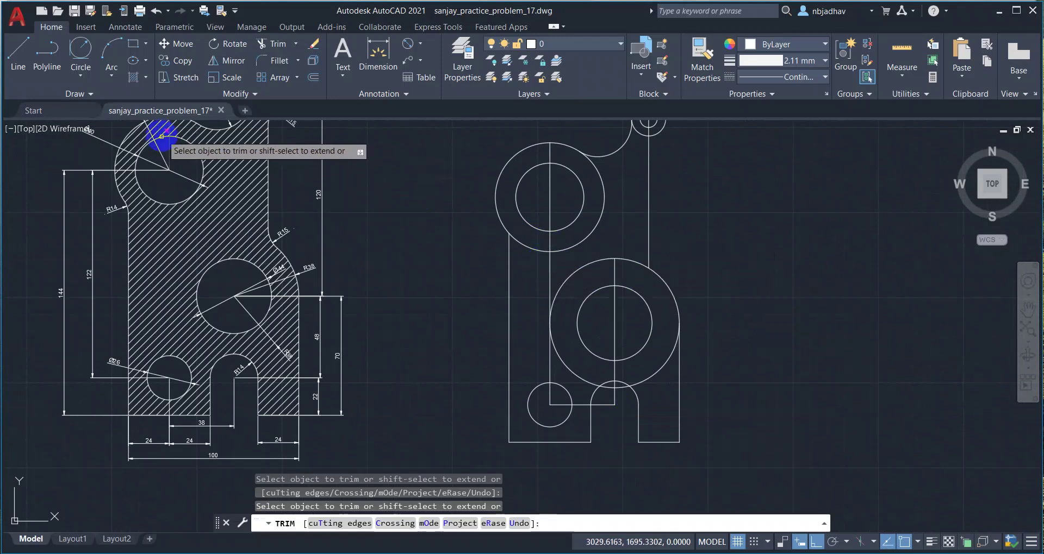
Fence-trim the crossing arcs between the circles and the large circle's upper-left arc
{"action": "left_click", "coordinate": [544, 157]}
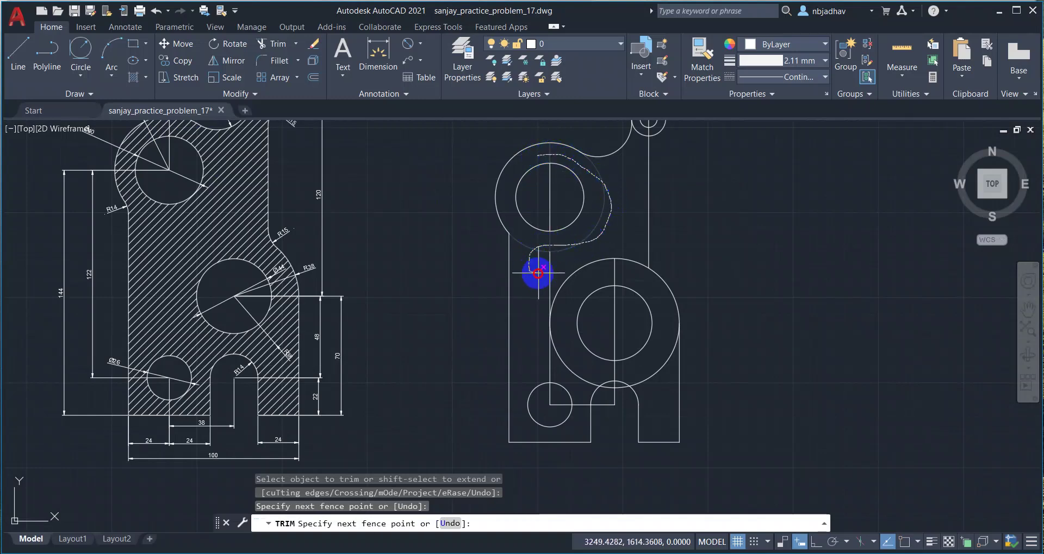
{"action": "left_click", "coordinate": [571, 262]}
{"action": "key", "text": "Return"}
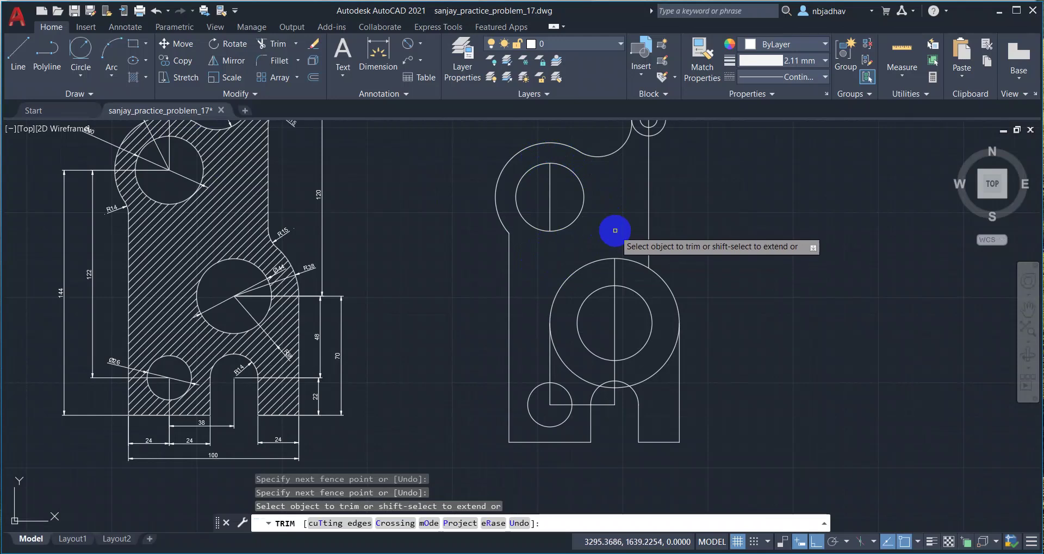
{"action": "left_click", "coordinate": [627, 241]}
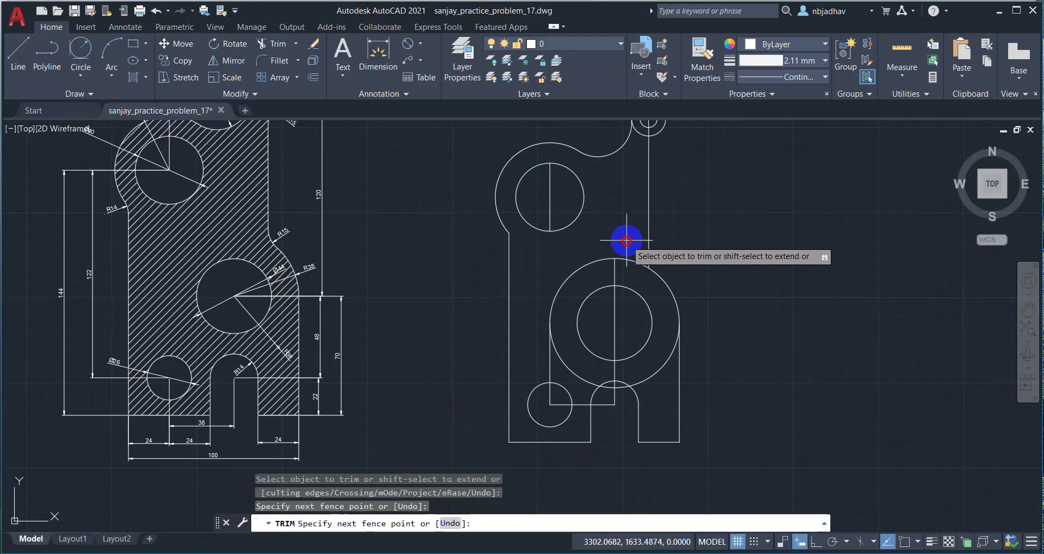
{"action": "left_click", "coordinate": [634, 274]}
{"action": "key", "text": "Return"}
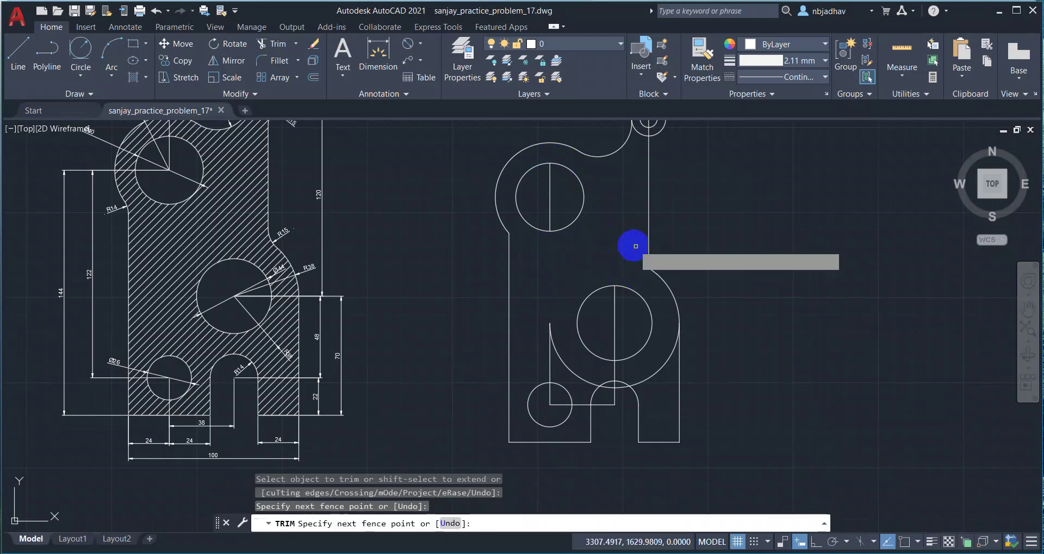
Trim the arc and line pieces near the bottom slot and the arc right of the vertical line
{"action": "left_click", "coordinate": [543, 350]}
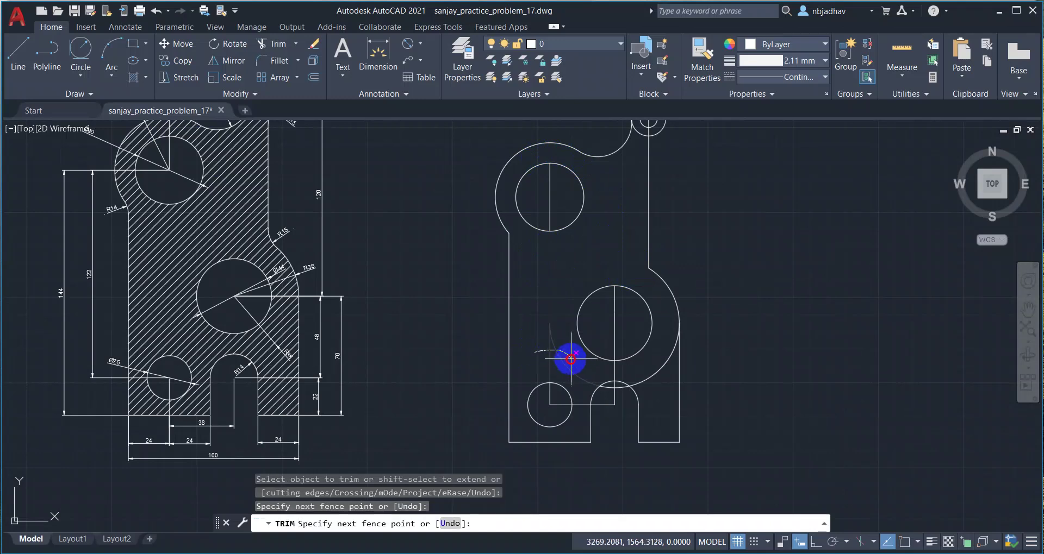
{"action": "left_click", "coordinate": [581, 420]}
{"action": "key", "text": "Return"}
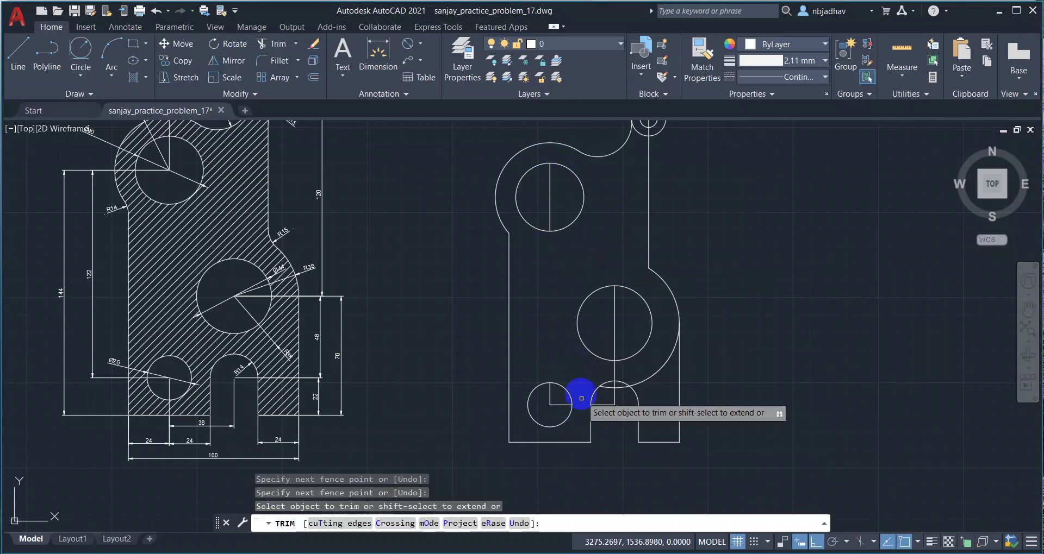
{"action": "left_click", "coordinate": [594, 369]}
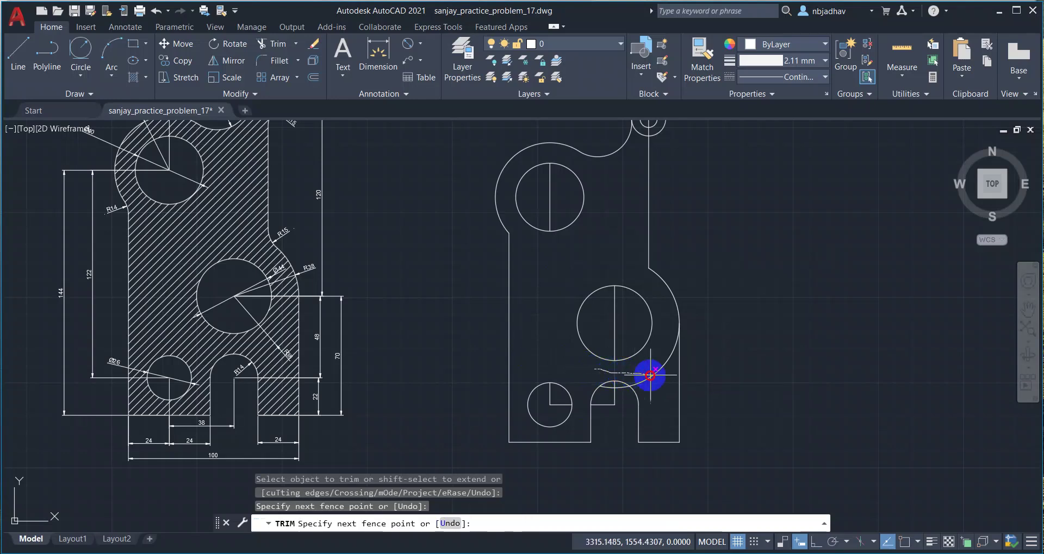
{"action": "left_click", "coordinate": [667, 400]}
{"action": "key", "text": "Return"}
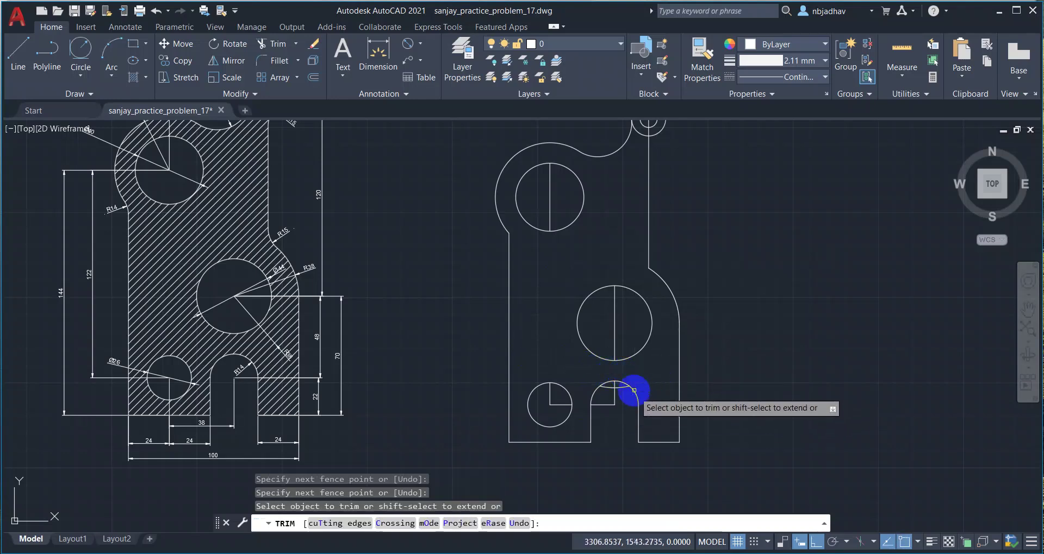
{"action": "scroll", "coordinate": [624, 405], "scroll_direction": "up", "scroll_amount": 2}
{"action": "scroll", "coordinate": [625, 404], "scroll_direction": "up", "scroll_amount": 2}
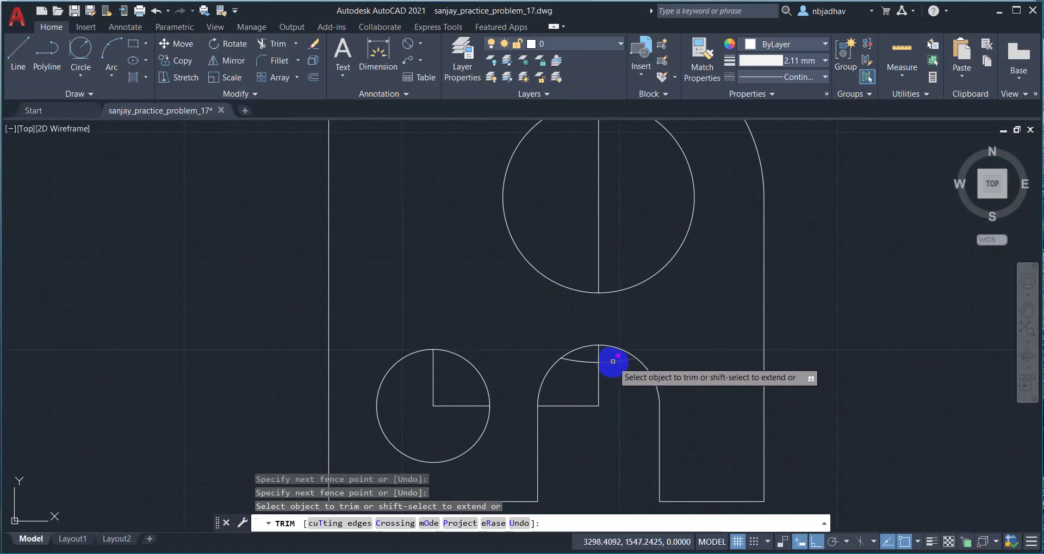
{"action": "left_click", "coordinate": [611, 361]}
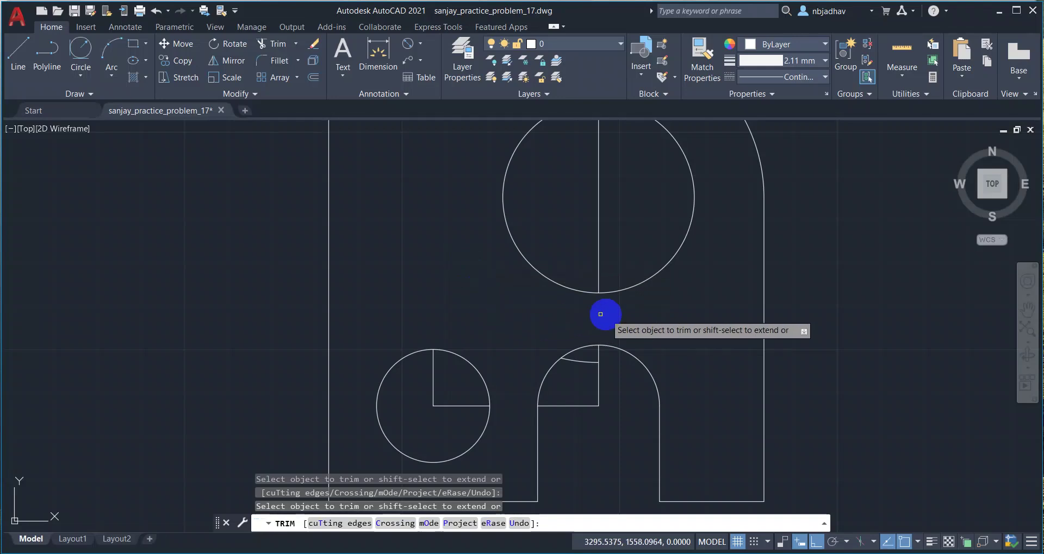
Trim the lines inside the slot top and the vertical centre line inside the circle
{"action": "scroll", "coordinate": [587, 371], "scroll_direction": "down", "scroll_amount": 2}
{"action": "scroll", "coordinate": [588, 371], "scroll_direction": "down", "scroll_amount": 2}
{"action": "scroll", "coordinate": [587, 371], "scroll_direction": "up", "scroll_amount": 2}
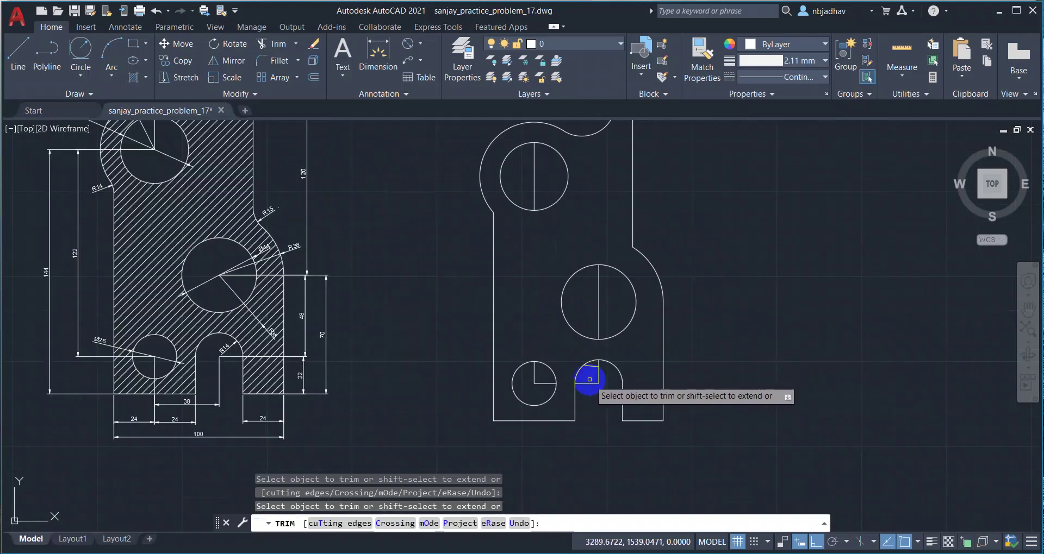
{"action": "scroll", "coordinate": [588, 379], "scroll_direction": "up", "scroll_amount": 1}
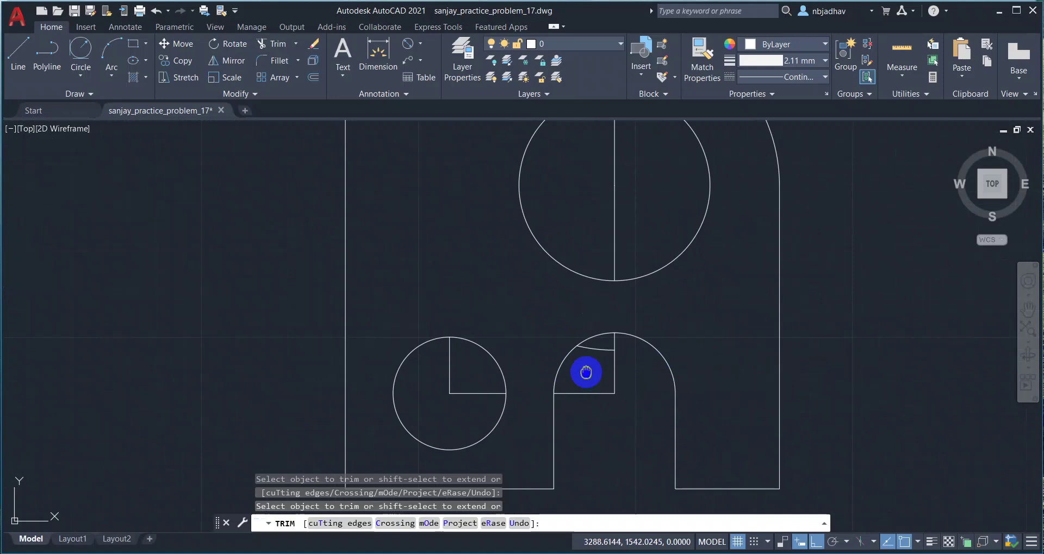
{"action": "middle_click_drag", "start_coordinate": [587, 370], "coordinate": [607, 363]}
{"action": "mouse_move", "coordinate": [618, 363]}
{"action": "left_mouse_down"}
{"action": "mouse_move", "coordinate": [645, 360]}
{"action": "mouse_move", "coordinate": [625, 373]}
{"action": "left_mouse_up"}
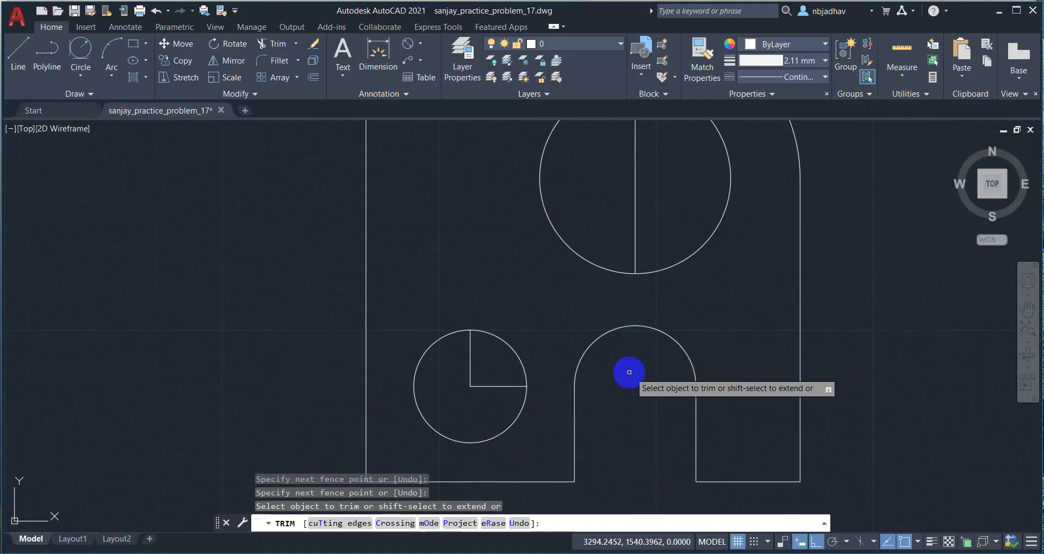
{"action": "scroll", "coordinate": [625, 373], "scroll_direction": "down", "scroll_amount": 4}
{"action": "scroll", "coordinate": [579, 352], "scroll_direction": "up", "scroll_amount": 2}
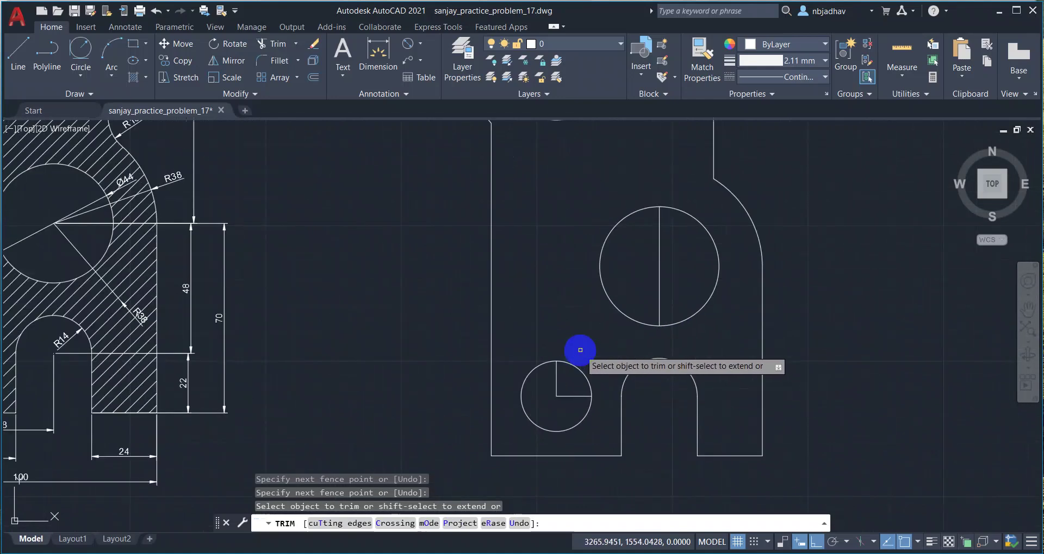
{"action": "scroll", "coordinate": [580, 351], "scroll_direction": "down", "scroll_amount": 2}
{"action": "scroll", "coordinate": [598, 326], "scroll_direction": "up", "scroll_amount": 2}
{"action": "left_click_drag", "start_coordinate": [610, 285], "coordinate": [664, 284]}
{"action": "left_click_drag", "start_coordinate": [636, 254], "coordinate": [664, 255]}
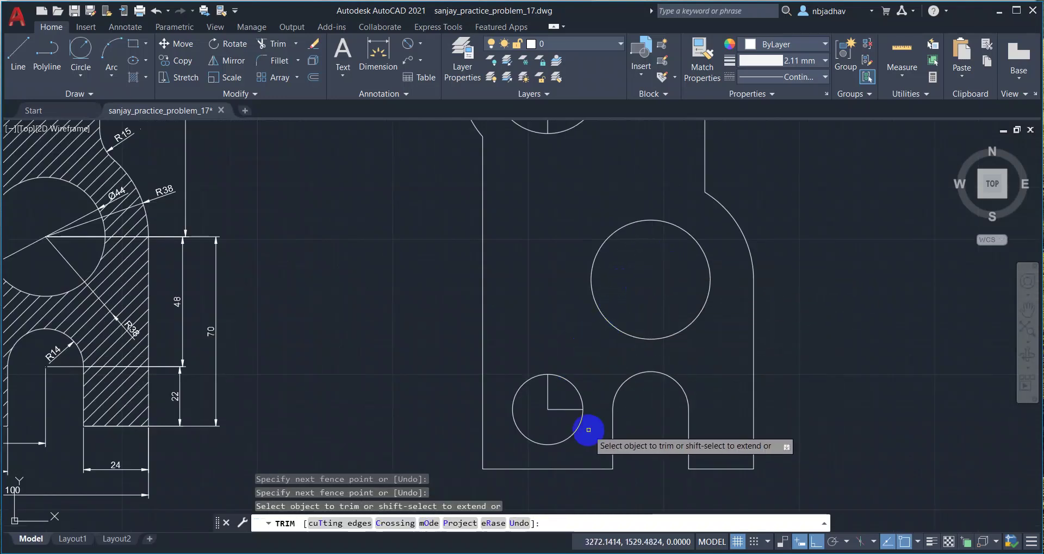
Trim the vertical centre lines inside the small circle and the top circle
{"action": "scroll", "coordinate": [584, 427], "scroll_direction": "up", "scroll_amount": 4}
{"action": "mouse_move", "coordinate": [535, 401]}
{"action": "left_mouse_down"}
{"action": "mouse_move", "coordinate": [455, 368]}
{"action": "mouse_move", "coordinate": [552, 348]}
{"action": "left_mouse_up"}
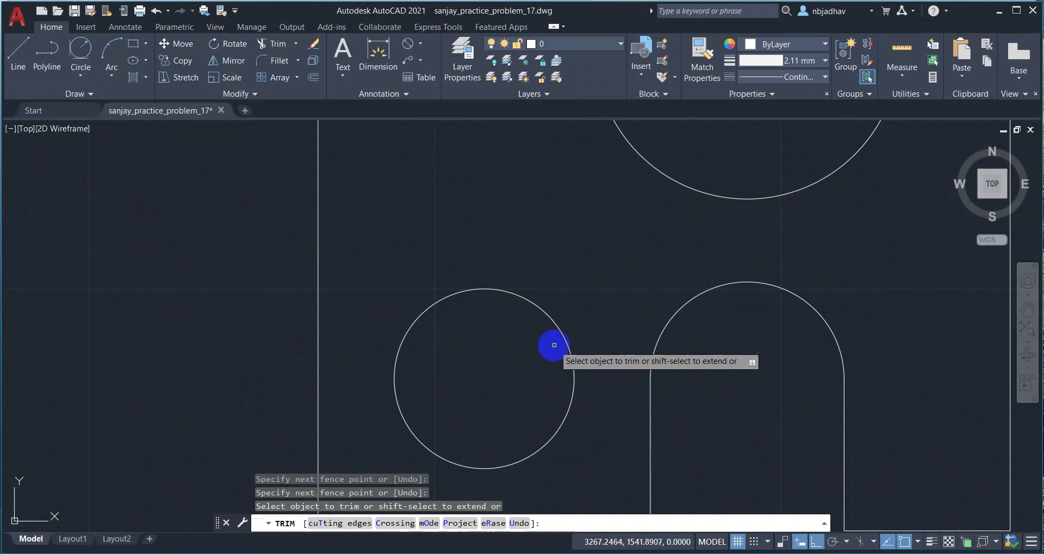
{"action": "scroll", "coordinate": [553, 346], "scroll_direction": "down", "scroll_amount": 5}
{"action": "scroll", "coordinate": [564, 127], "scroll_direction": "up", "scroll_amount": 2}
{"action": "scroll", "coordinate": [602, 268], "scroll_direction": "up", "scroll_amount": 3}
{"action": "left_click_drag", "start_coordinate": [473, 249], "coordinate": [576, 252]}
{"action": "scroll", "coordinate": [652, 252], "scroll_direction": "down", "scroll_amount": 4}
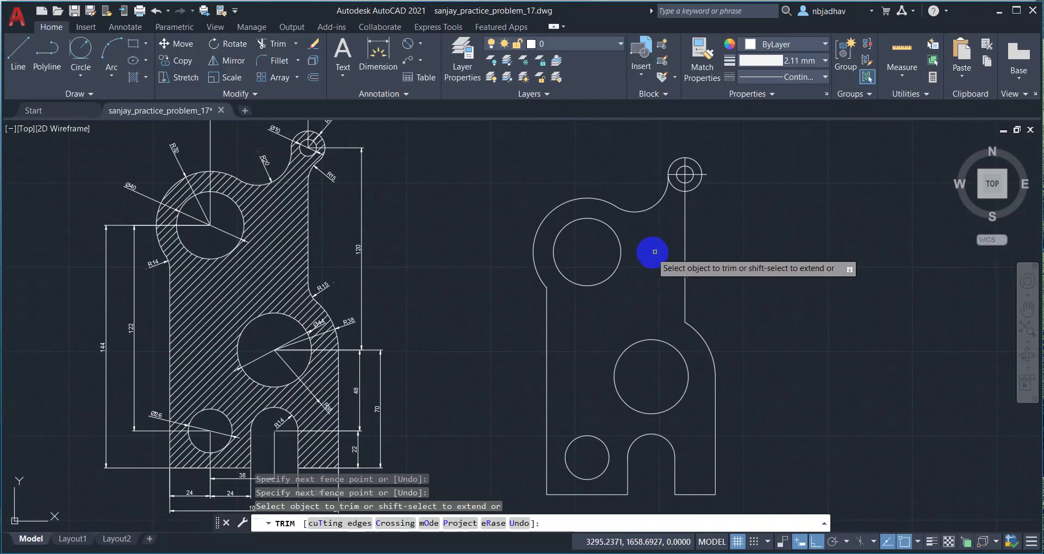
{"action": "scroll", "coordinate": [625, 295], "scroll_direction": "up", "scroll_amount": 2}
{"action": "scroll", "coordinate": [642, 265], "scroll_direction": "up", "scroll_amount": 2}
{"action": "scroll", "coordinate": [641, 265], "scroll_direction": "up", "scroll_amount": 2}
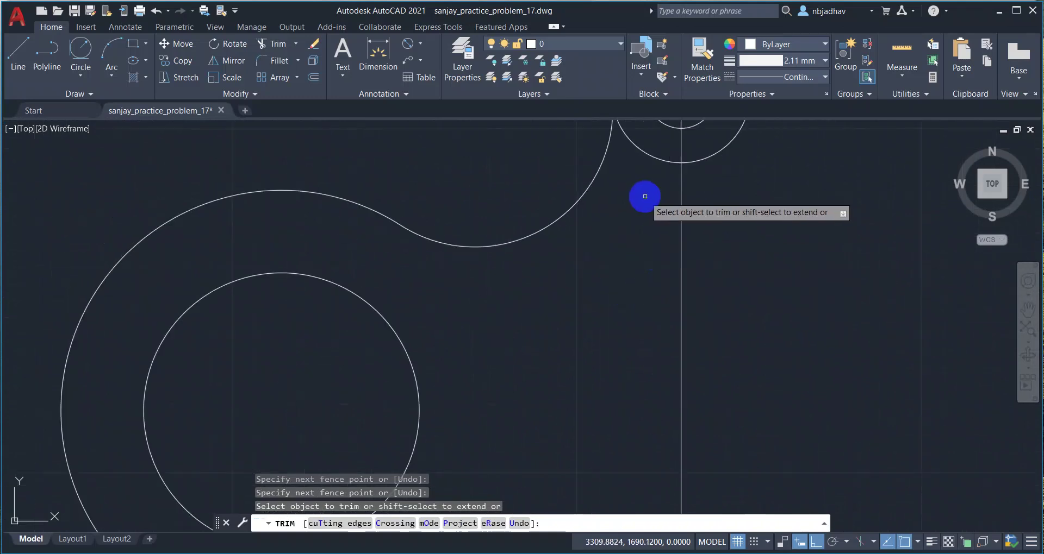
Trim the top circle's extra segments, the small circle's centre lines and the short horizontal stub
{"action": "middle_click_drag", "start_coordinate": [643, 196], "coordinate": [611, 349]}
{"action": "left_click_drag", "start_coordinate": [613, 345], "coordinate": [705, 235]}
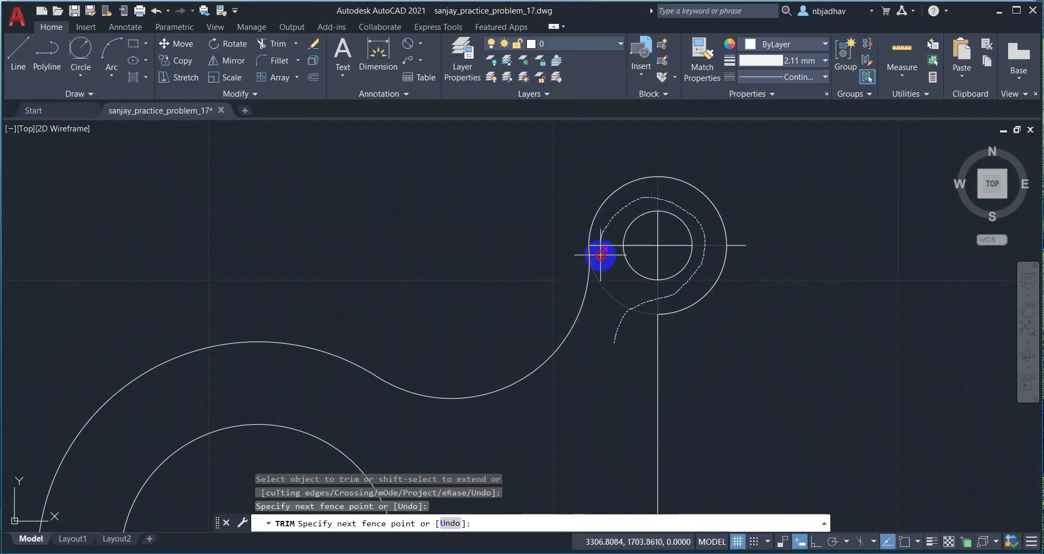
{"action": "left_click_drag", "start_coordinate": [600, 255], "coordinate": [610, 284]}
{"action": "scroll", "coordinate": [611, 287], "scroll_direction": "up", "scroll_amount": 2}
{"action": "middle_click_drag", "start_coordinate": [662, 226], "coordinate": [602, 287]}
{"action": "mouse_move", "coordinate": [615, 291]}
{"action": "left_mouse_down"}
{"action": "mouse_move", "coordinate": [628, 294]}
{"action": "mouse_move", "coordinate": [687, 226]}
{"action": "mouse_move", "coordinate": [619, 242]}
{"action": "left_mouse_up"}
{"action": "left_click_drag", "start_coordinate": [652, 279], "coordinate": [606, 303]}
{"action": "scroll", "coordinate": [567, 353], "scroll_direction": "down", "scroll_amount": 2}
{"action": "scroll", "coordinate": [709, 271], "scroll_direction": "up", "scroll_amount": 2}
{"action": "left_click_drag", "start_coordinate": [709, 271], "coordinate": [699, 340]}
{"action": "scroll", "coordinate": [699, 340], "scroll_direction": "down", "scroll_amount": 4}
{"action": "scroll", "coordinate": [632, 328], "scroll_direction": "down", "scroll_amount": 4}
{"action": "mouse_move", "coordinate": [612, 379]}
{"action": "middle_mouse_down"}
{"action": "mouse_move", "coordinate": [643, 261]}
{"action": "mouse_move", "coordinate": [658, 255]}
{"action": "middle_mouse_up"}
Trim the last small arc piece, then end TRIM when the R15 dimensions can't be trimmed
{"action": "left_click", "coordinate": [636, 331]}
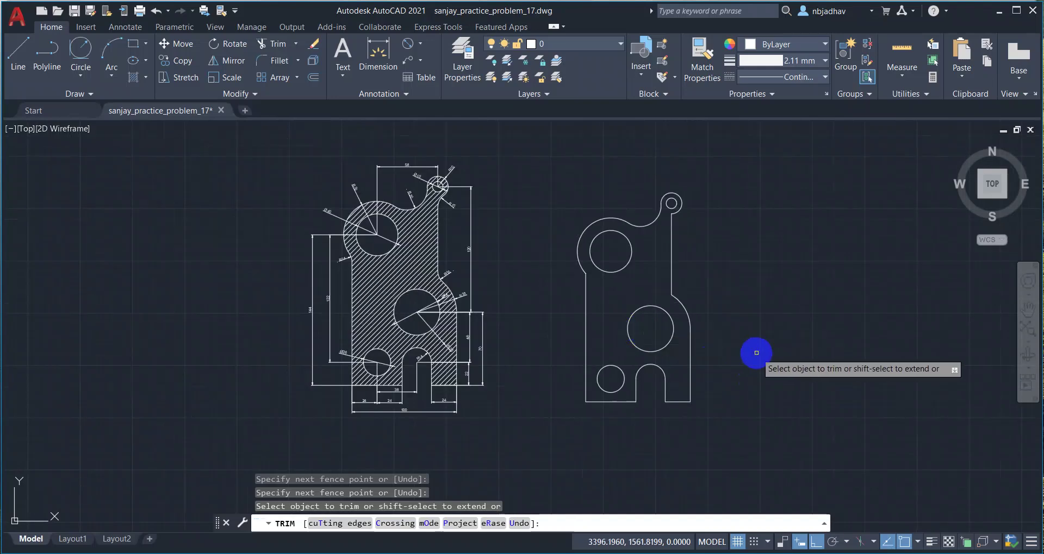
{"action": "scroll", "coordinate": [724, 282], "scroll_direction": "up", "scroll_amount": 2}
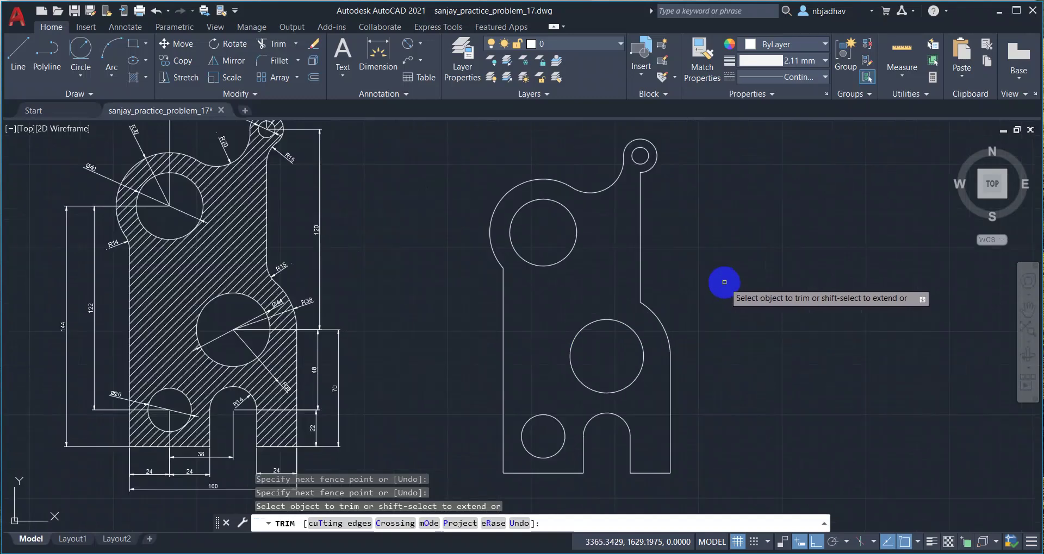
{"action": "scroll", "coordinate": [280, 165], "scroll_direction": "up", "scroll_amount": 2}
{"action": "mouse_move", "coordinate": [279, 165]}
{"action": "middle_mouse_down"}
{"action": "mouse_move", "coordinate": [303, 223]}
{"action": "mouse_move", "coordinate": [361, 242]}
{"action": "middle_mouse_up"}
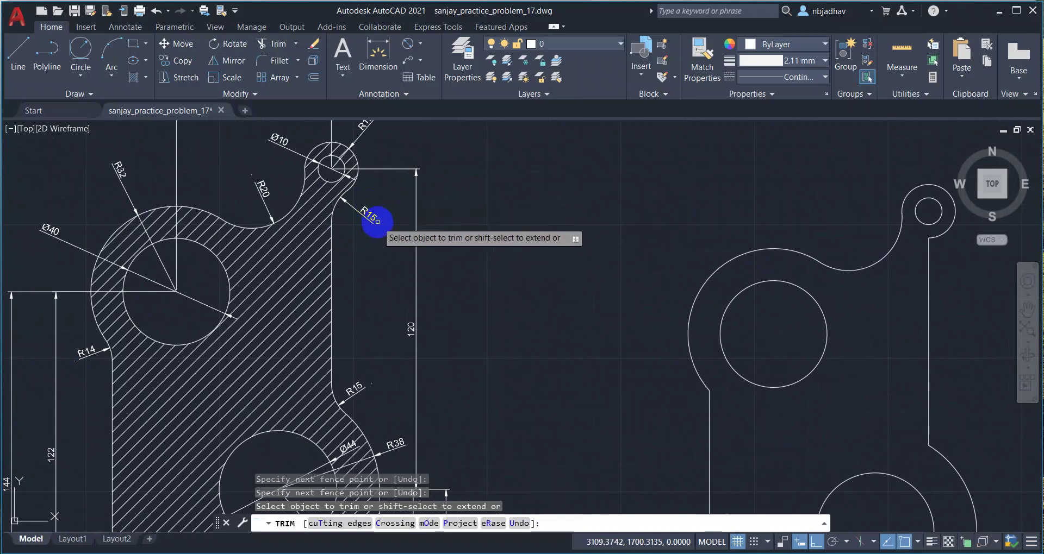
{"action": "left_click", "coordinate": [358, 221]}
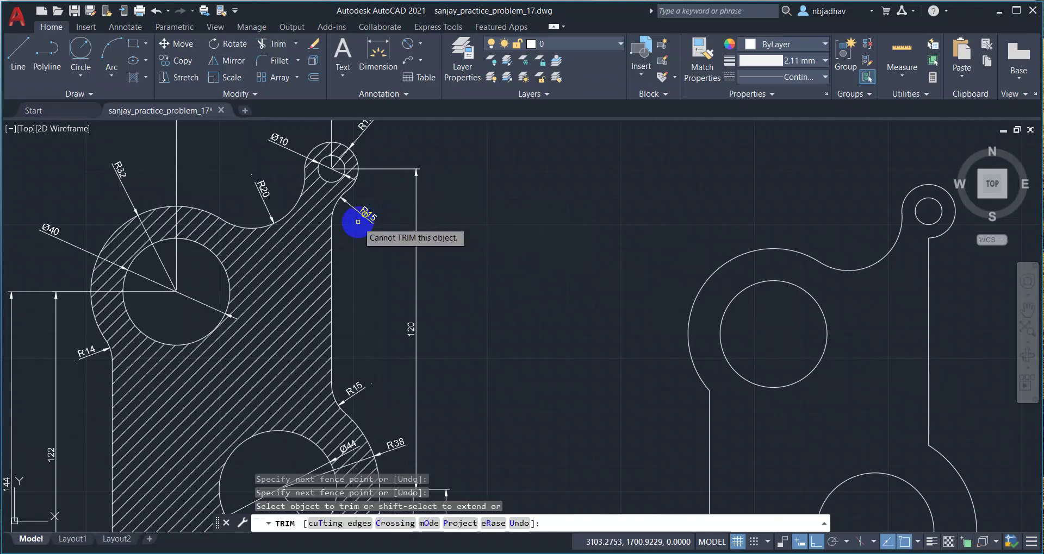
{"action": "left_click", "coordinate": [346, 388]}
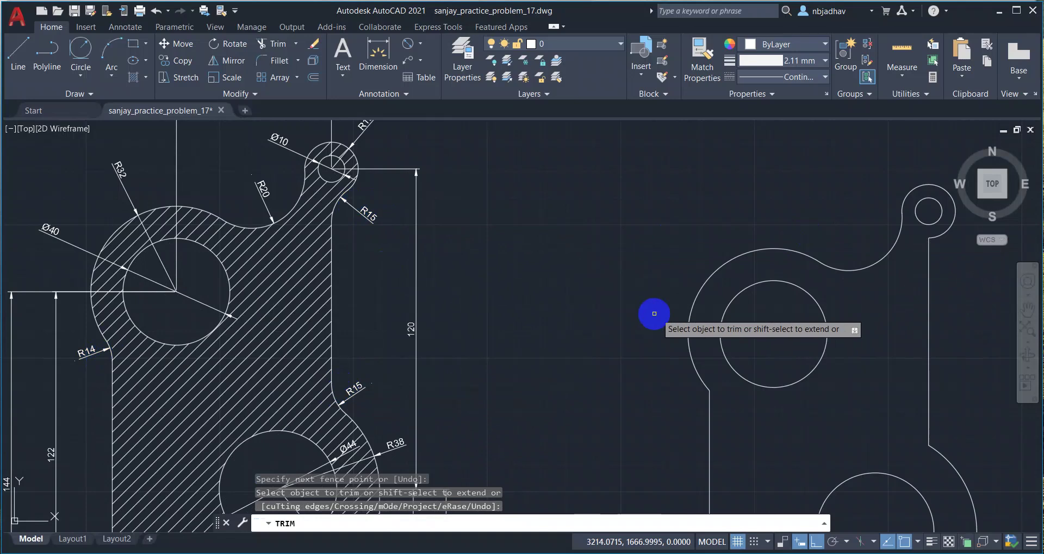
{"action": "scroll", "coordinate": [549, 260], "scroll_direction": "down", "scroll_amount": 2}
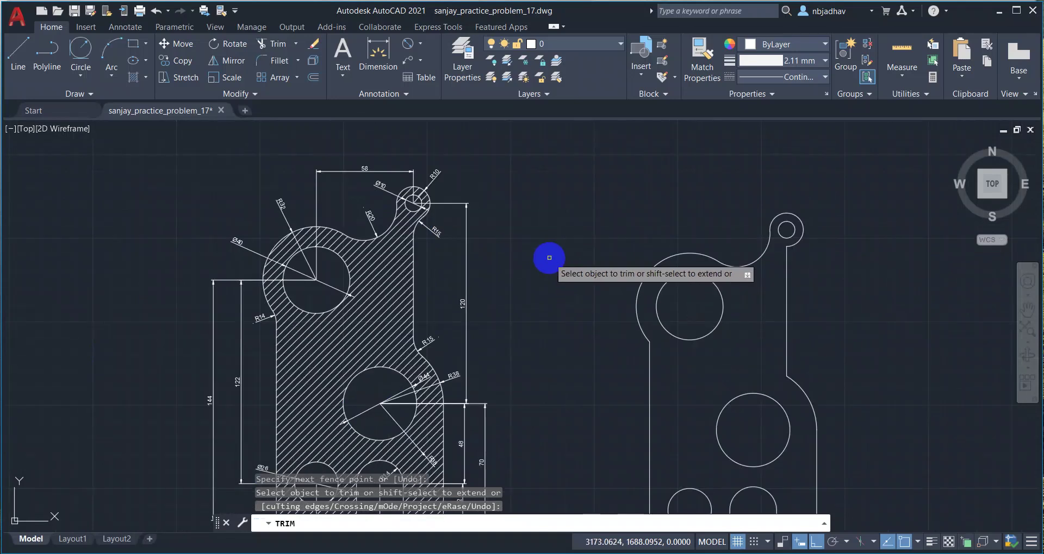
{"action": "key", "text": "Escape"}
Start FILLET with a radius of 15 in Multiple mode
{"action": "scroll", "coordinate": [549, 257], "scroll_direction": "down", "scroll_amount": 2}
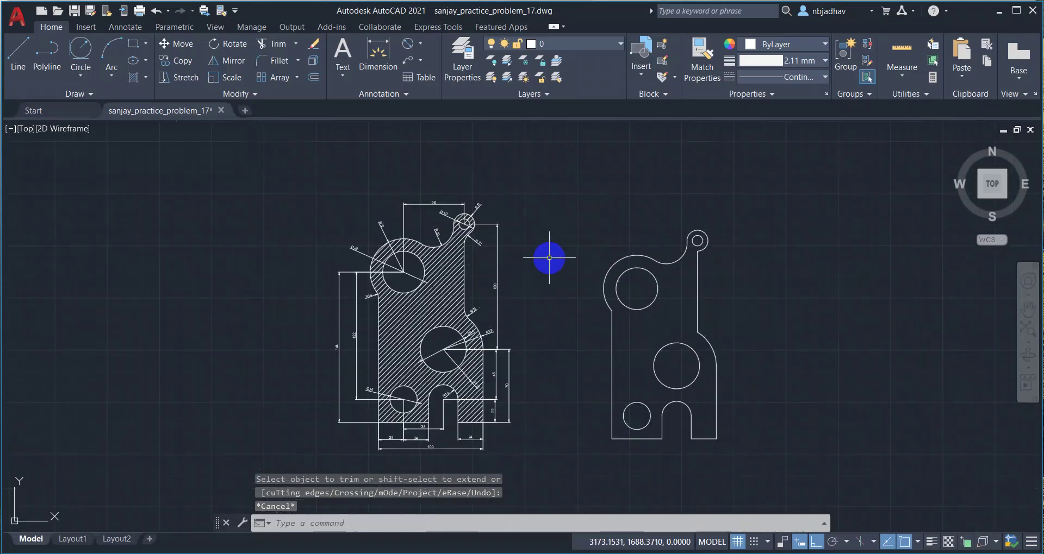
{"action": "type", "text": "F"}
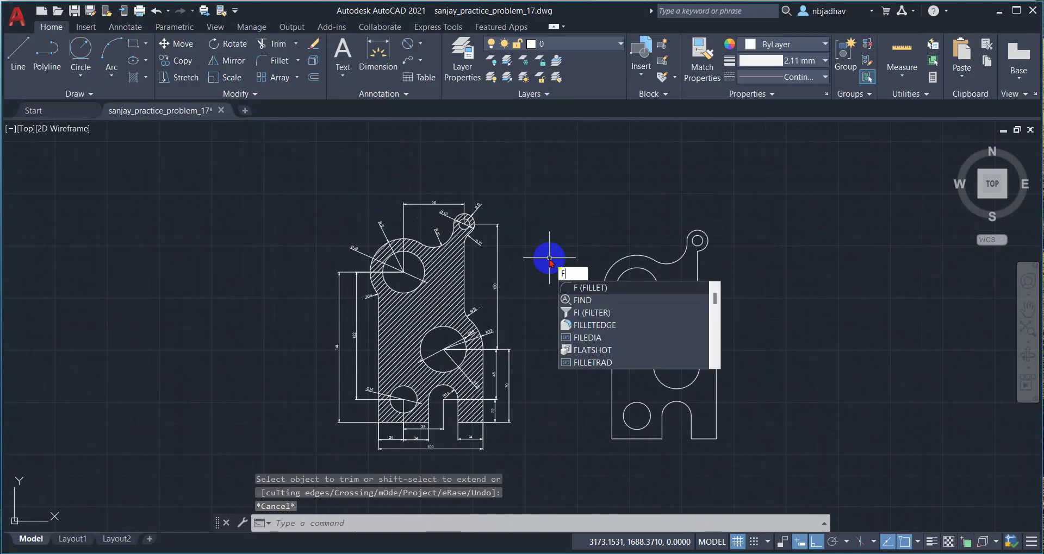
{"action": "left_click", "coordinate": [593, 288]}
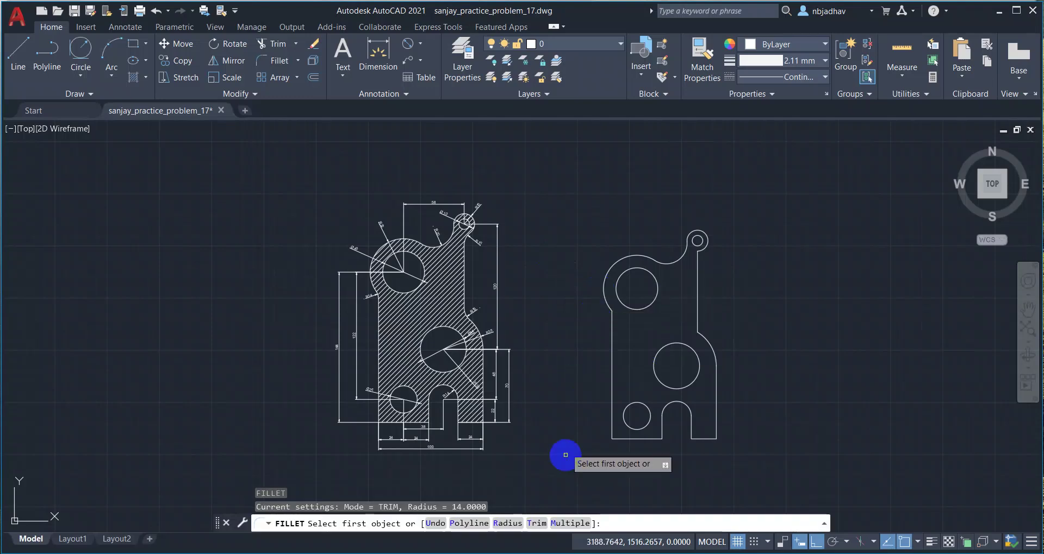
{"action": "left_click", "coordinate": [508, 523]}
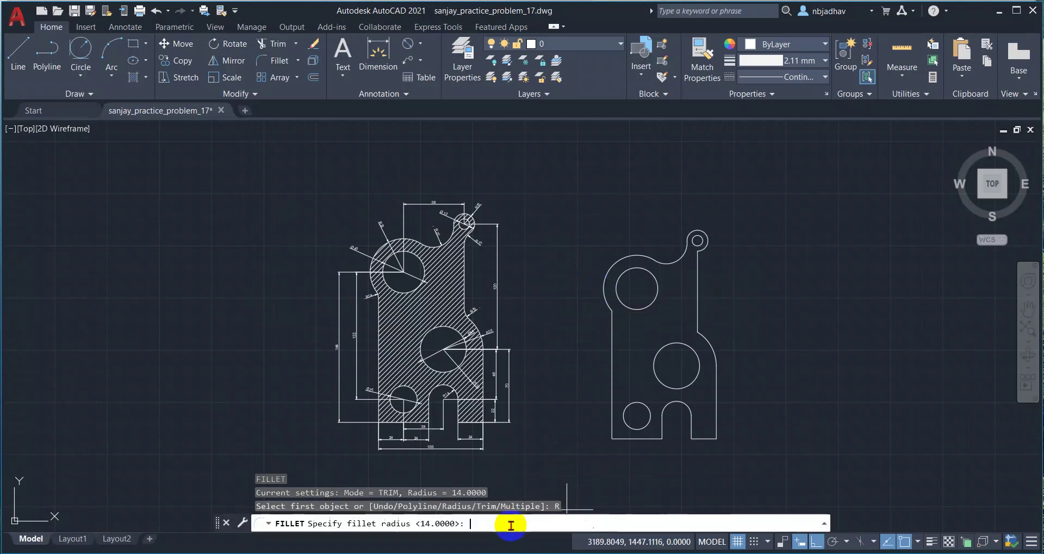
{"action": "scroll", "coordinate": [465, 321], "scroll_direction": "up", "scroll_amount": 4}
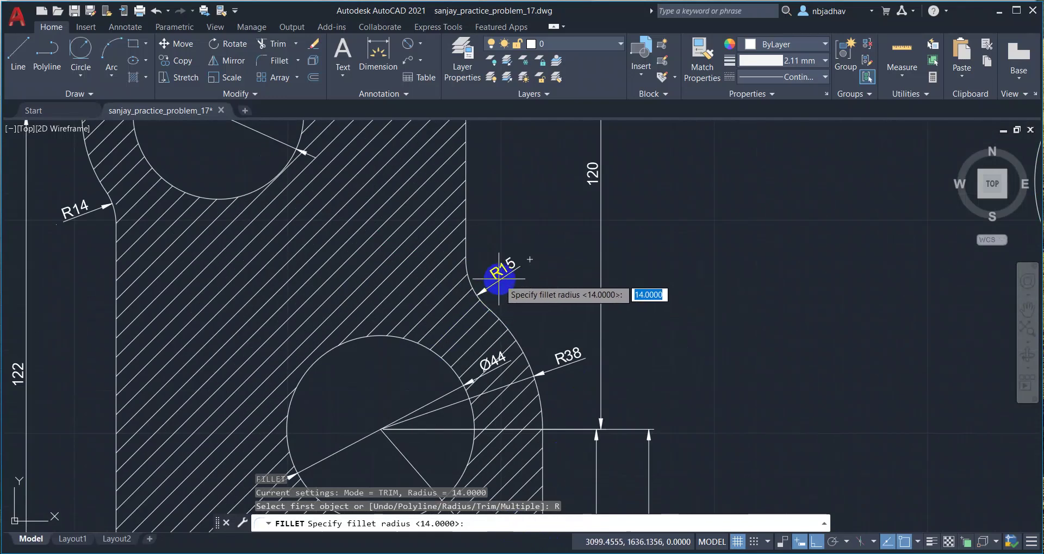
{"action": "scroll", "coordinate": [533, 196], "scroll_direction": "down", "scroll_amount": 4}
{"action": "scroll", "coordinate": [492, 253], "scroll_direction": "up", "scroll_amount": 2}
{"action": "type", "text": "15"}
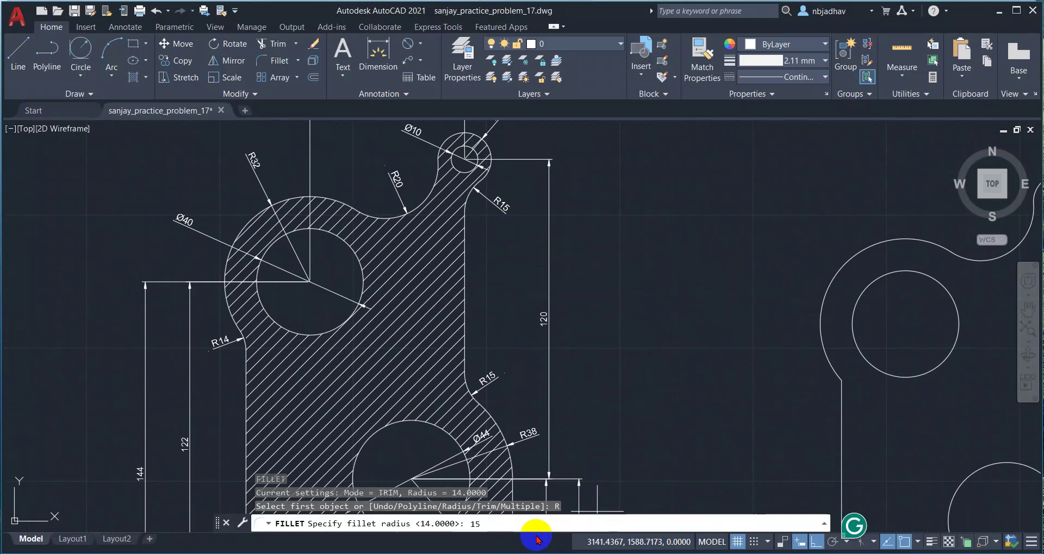
{"action": "key", "text": "Return"}
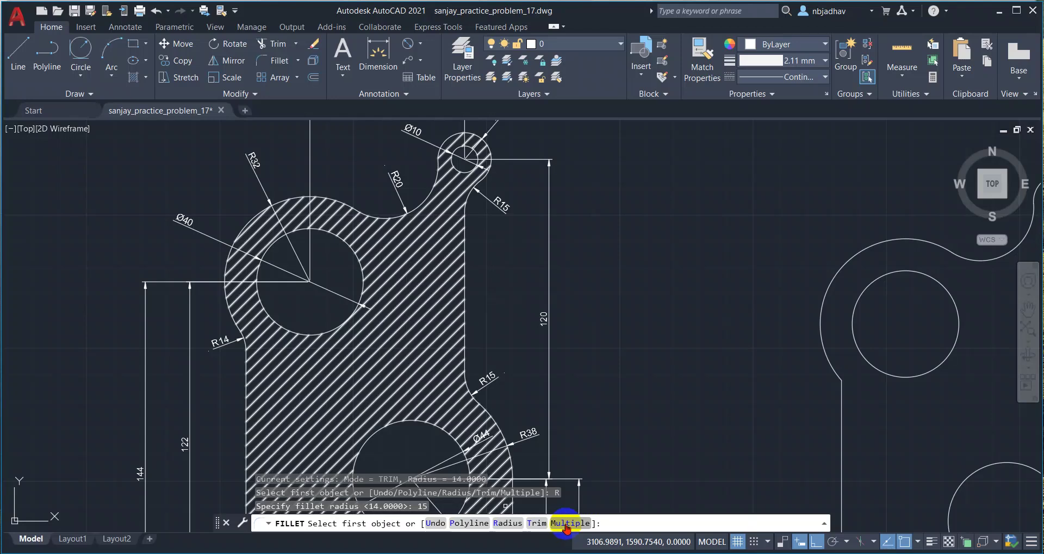
{"action": "left_click", "coordinate": [565, 524]}
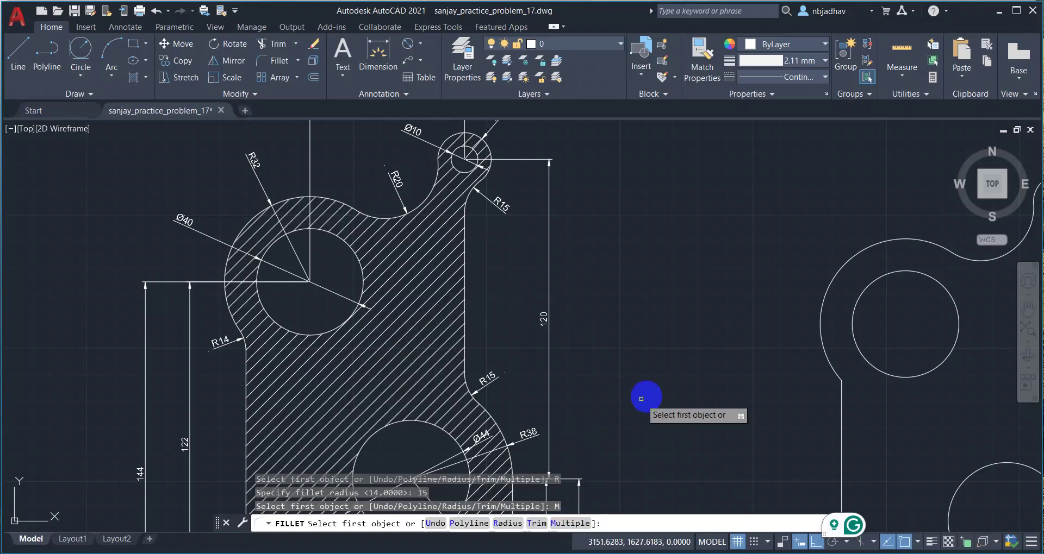
Round the upper right corner with an R15 fillet between the arc and the line
{"action": "scroll", "coordinate": [686, 375], "scroll_direction": "down", "scroll_amount": 2}
{"action": "middle_click_drag", "start_coordinate": [922, 335], "coordinate": [701, 343]}
{"action": "scroll", "coordinate": [700, 296], "scroll_direction": "up", "scroll_amount": 2}
{"action": "middle_click_drag", "start_coordinate": [699, 249], "coordinate": [624, 298]}
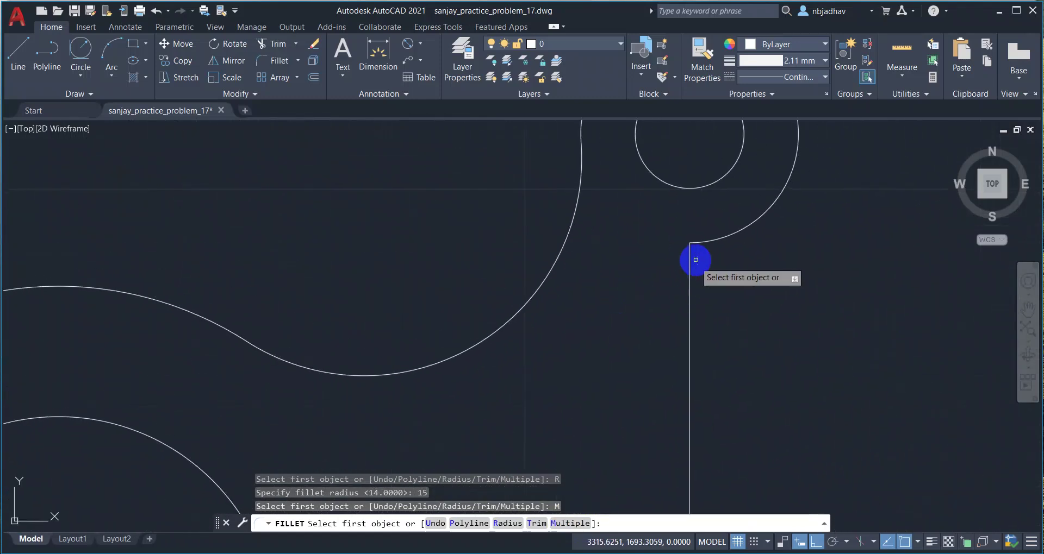
{"action": "left_click", "coordinate": [718, 240]}
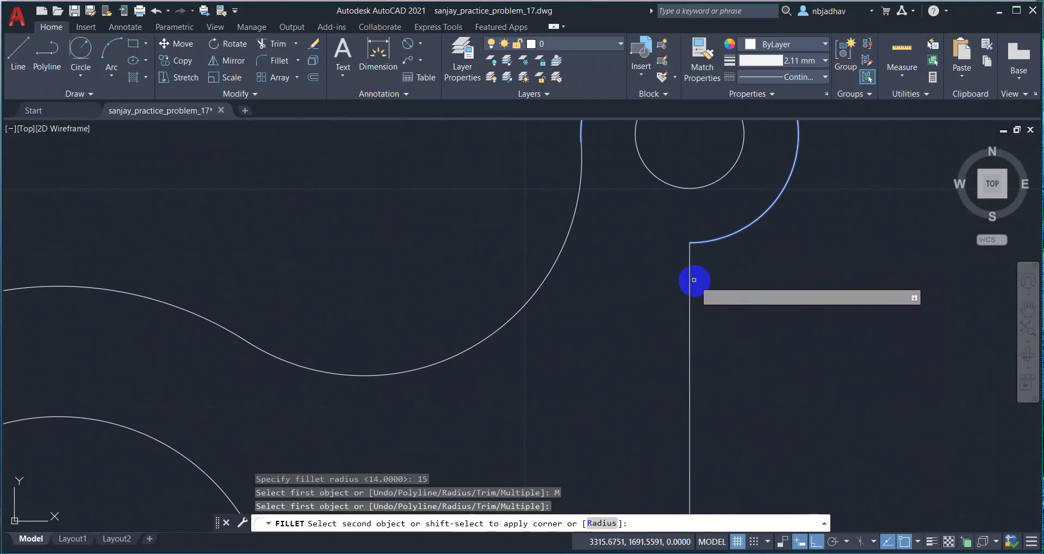
{"action": "left_click", "coordinate": [689, 342]}
Round the lower right corner with an R15 fillet, then begin setting a new radius
{"action": "scroll", "coordinate": [668, 380], "scroll_direction": "down", "scroll_amount": 2}
{"action": "scroll", "coordinate": [706, 381], "scroll_direction": "down", "scroll_amount": 3}
{"action": "middle_click_drag", "start_coordinate": [735, 400], "coordinate": [725, 310]}
{"action": "scroll", "coordinate": [725, 310], "scroll_direction": "up", "scroll_amount": 2}
{"action": "scroll", "coordinate": [611, 292], "scroll_direction": "up", "scroll_amount": 4}
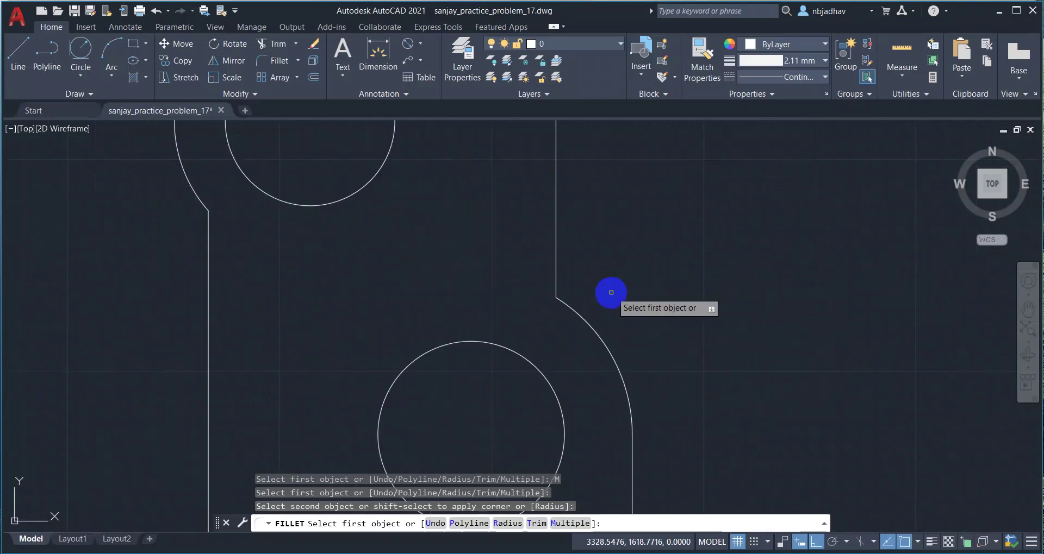
{"action": "left_click", "coordinate": [579, 315]}
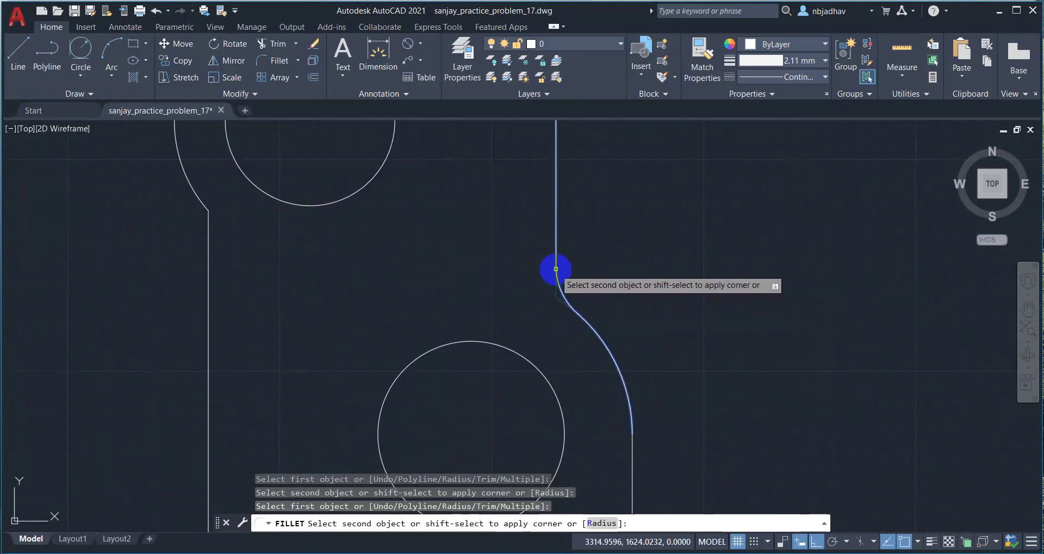
{"action": "left_click", "coordinate": [556, 269]}
{"action": "scroll", "coordinate": [652, 295], "scroll_direction": "down", "scroll_amount": 4}
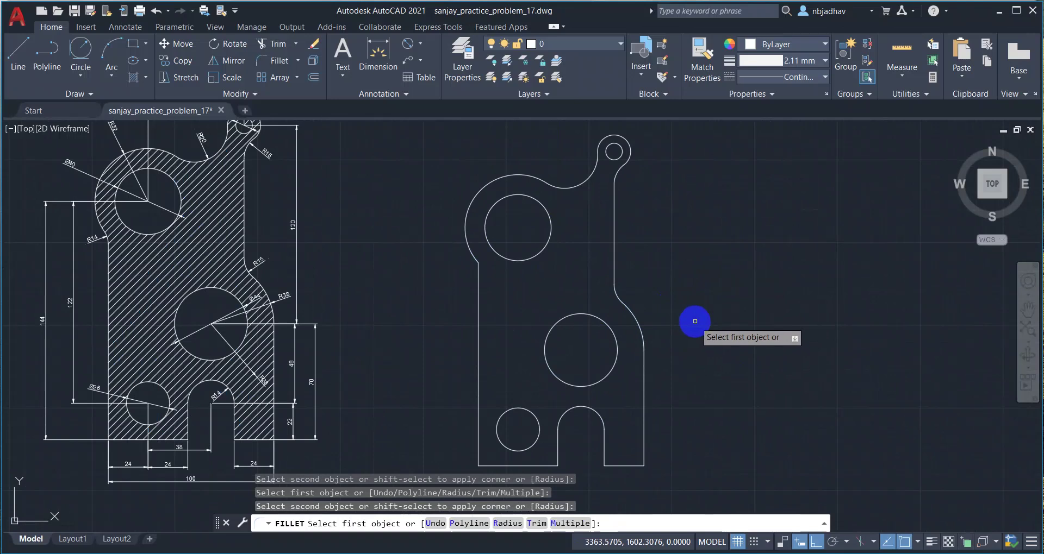
{"action": "middle_click_drag", "start_coordinate": [695, 321], "coordinate": [789, 291]}
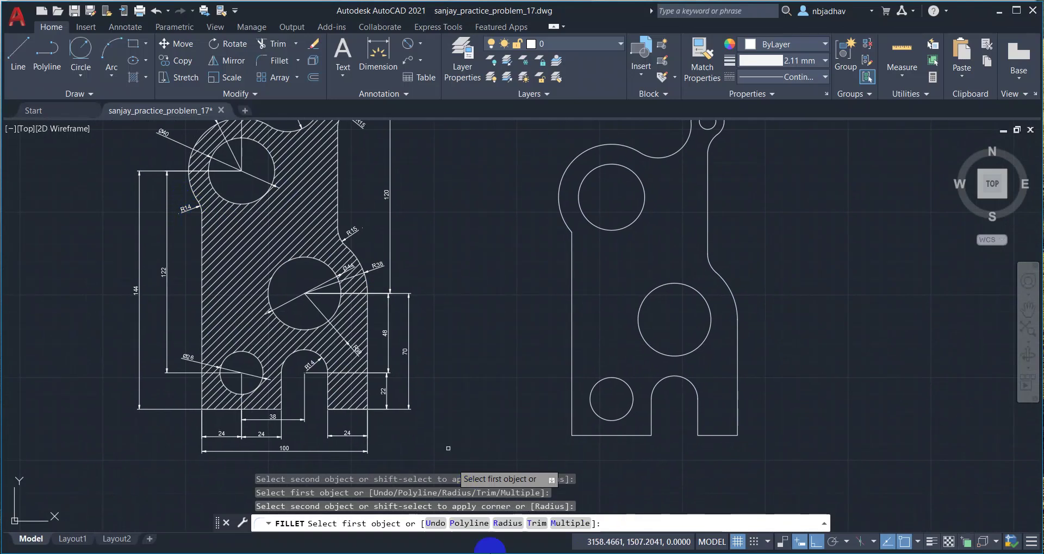
{"action": "left_click", "coordinate": [508, 524]}
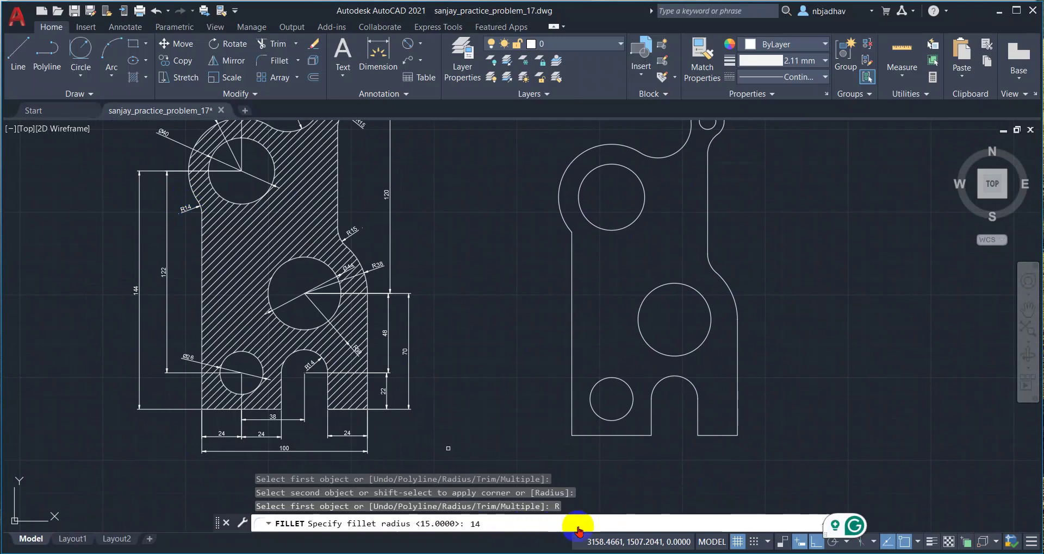
Fillet the upper-left arc to the left vertical line with radius 14
{"action": "key", "text": "Return"}
{"action": "scroll", "coordinate": [261, 329], "scroll_direction": "down", "scroll_amount": 2}
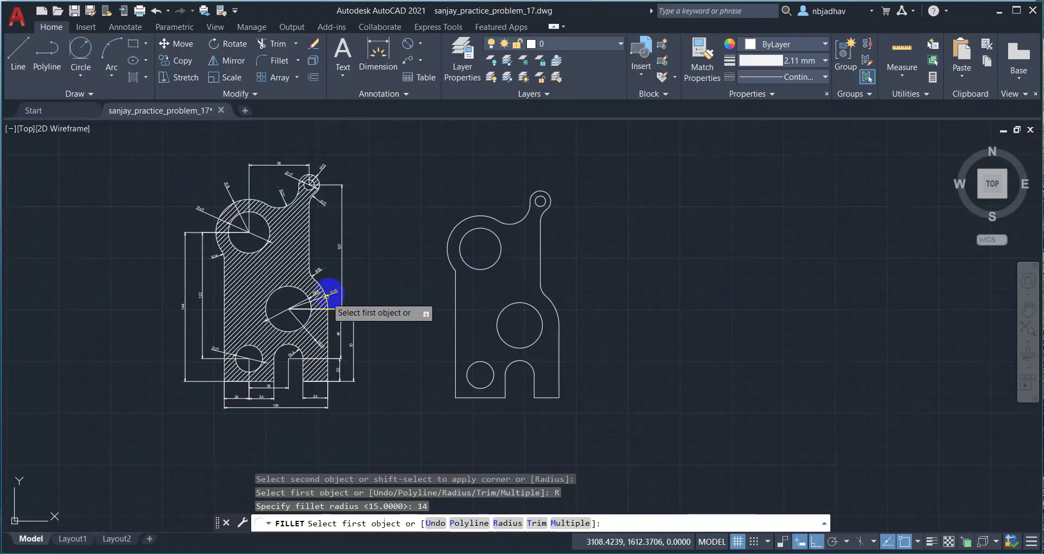
{"action": "scroll", "coordinate": [346, 243], "scroll_direction": "up", "scroll_amount": 2}
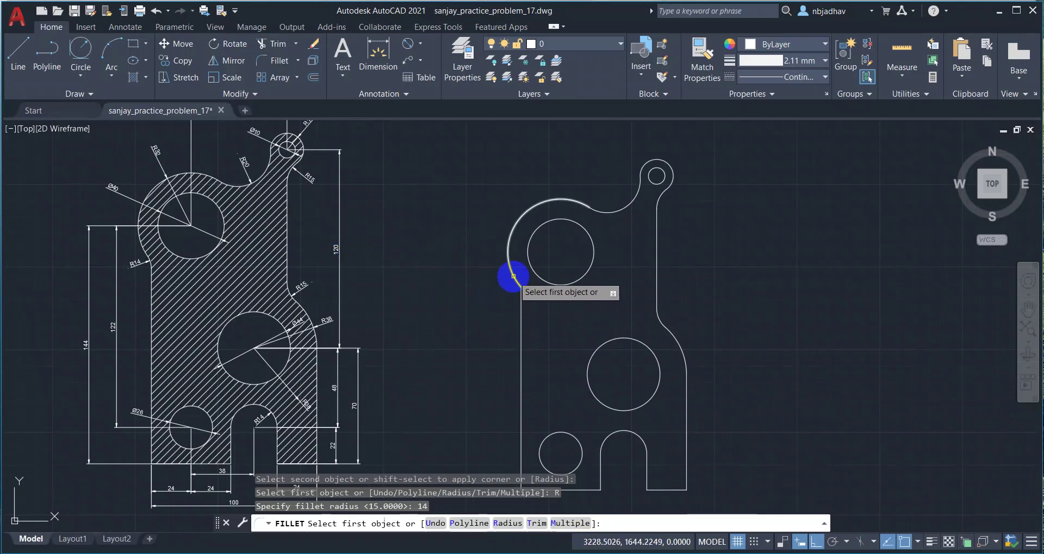
{"action": "left_click", "coordinate": [513, 277]}
{"action": "left_click", "coordinate": [519, 307]}
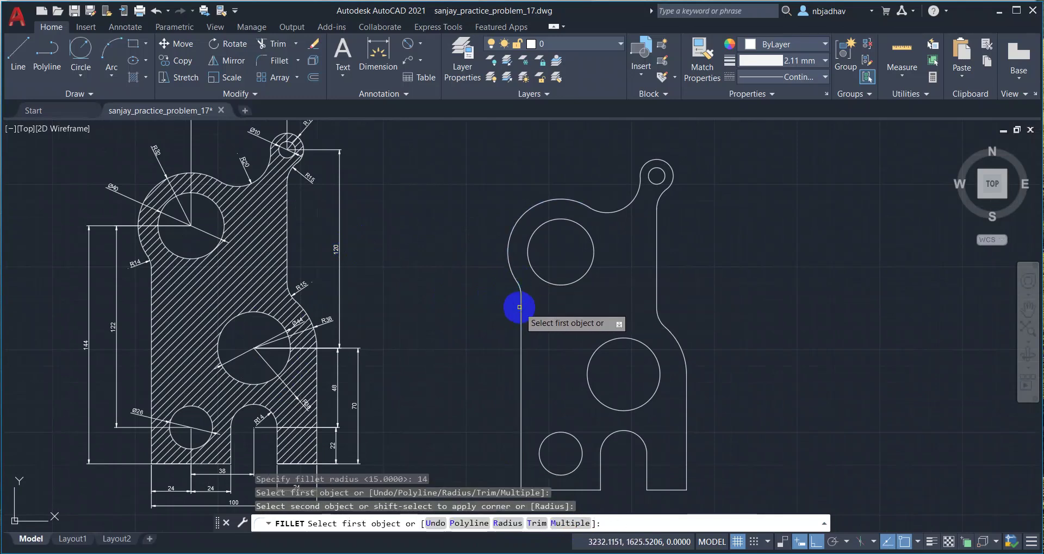
Pan and zoom so the tops of both drawings are centred in view
{"action": "scroll", "coordinate": [509, 282], "scroll_direction": "up", "scroll_amount": 3}
{"action": "scroll", "coordinate": [538, 288], "scroll_direction": "up", "scroll_amount": 2}
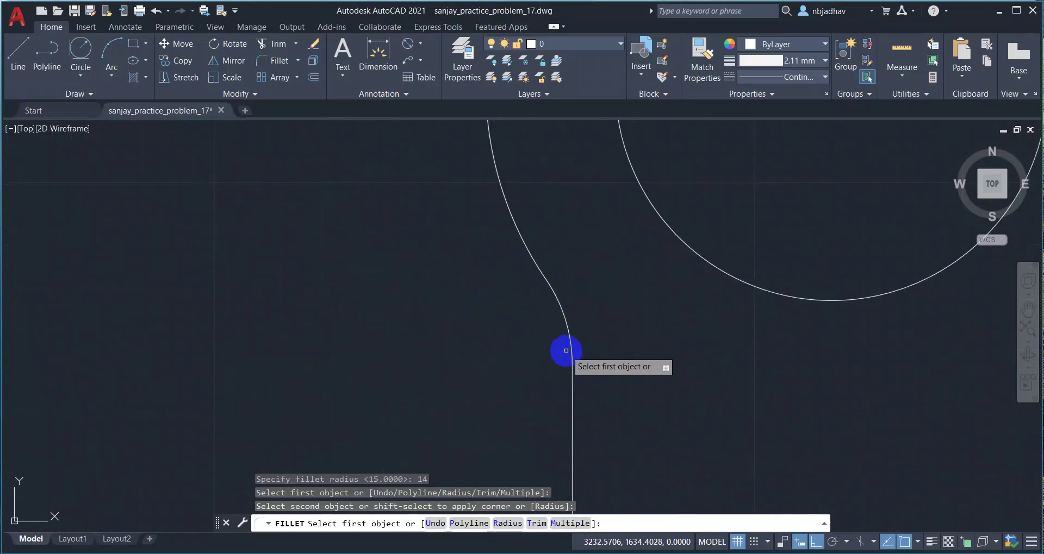
{"action": "scroll", "coordinate": [555, 304], "scroll_direction": "down", "scroll_amount": 2}
{"action": "scroll", "coordinate": [550, 305], "scroll_direction": "down", "scroll_amount": 2}
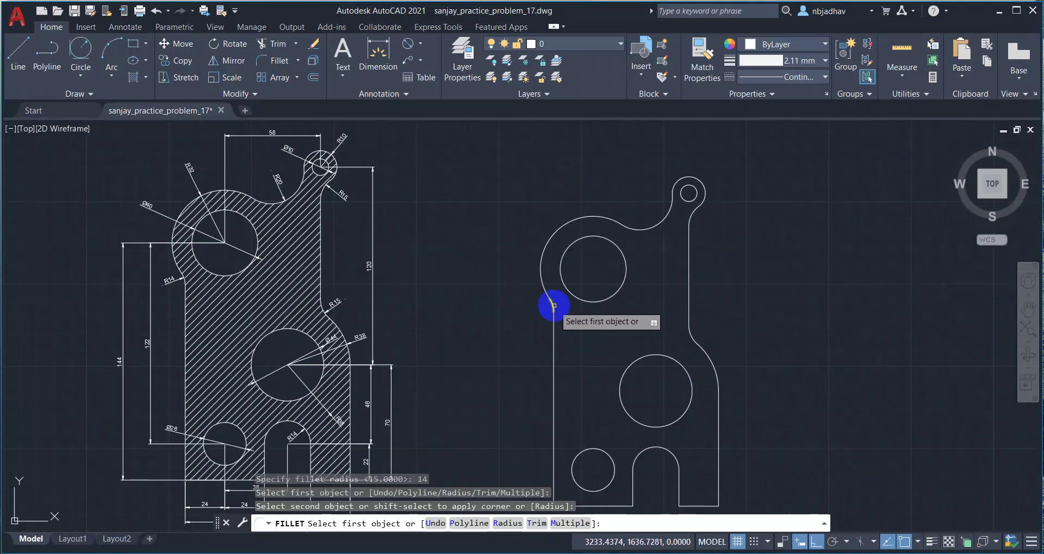
{"action": "scroll", "coordinate": [589, 348], "scroll_direction": "down", "scroll_amount": 2}
{"action": "scroll", "coordinate": [590, 349], "scroll_direction": "up", "scroll_amount": 2}
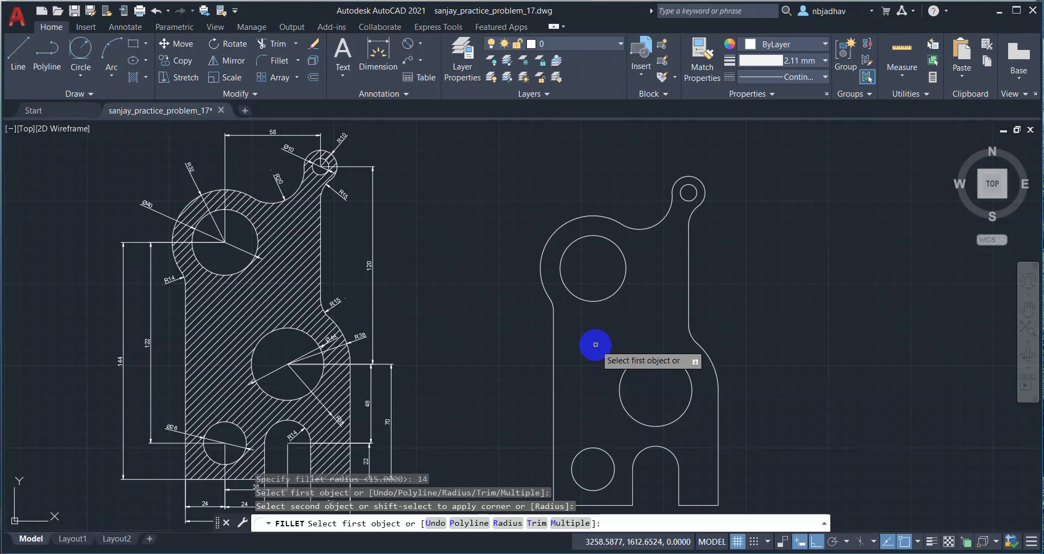
{"action": "scroll", "coordinate": [595, 345], "scroll_direction": "down", "scroll_amount": 2}
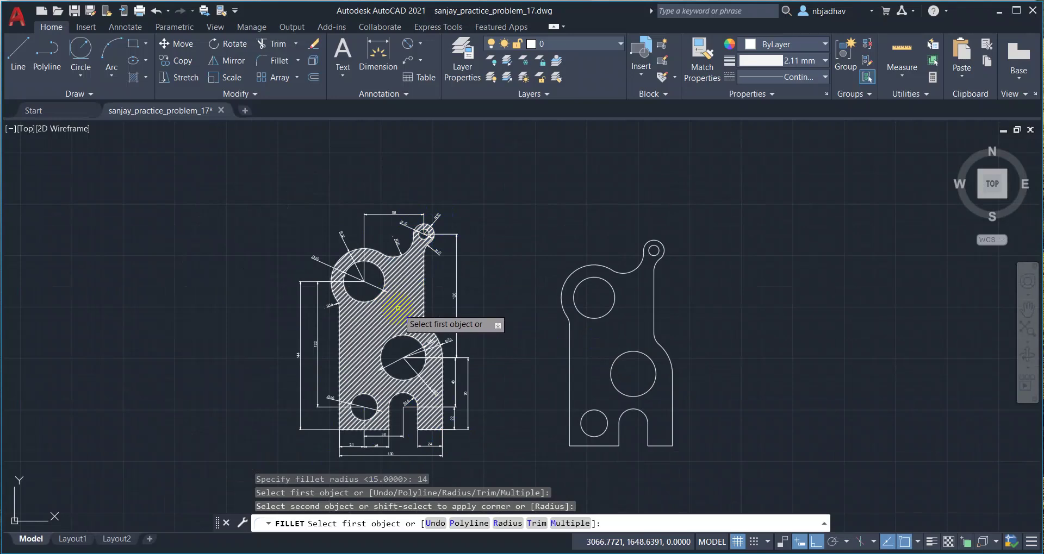
{"action": "left_click", "coordinate": [471, 307]}
{"action": "scroll", "coordinate": [481, 304], "scroll_direction": "up", "scroll_amount": 2}
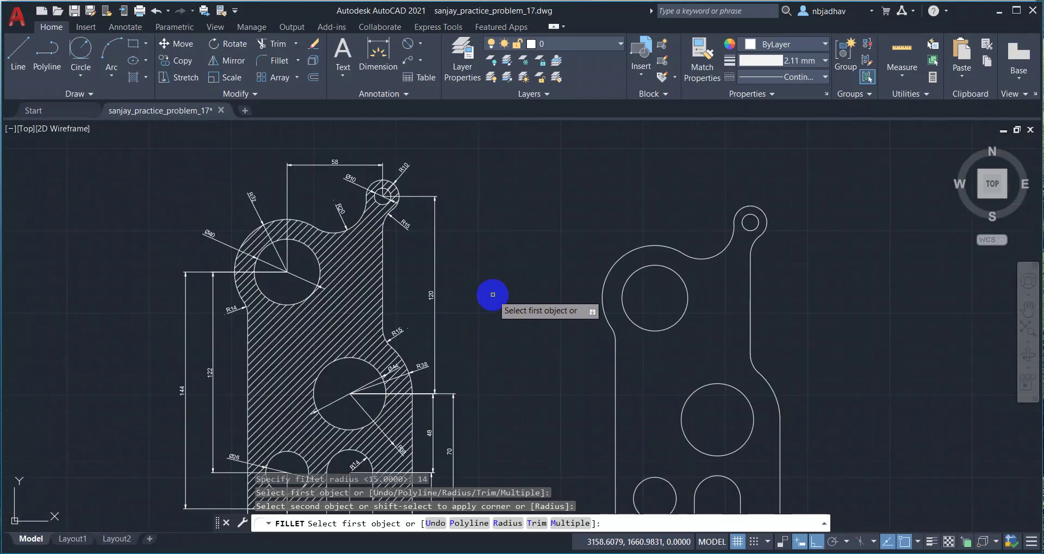
{"action": "middle_click_drag", "start_coordinate": [493, 253], "coordinate": [465, 296]}
{"action": "scroll", "coordinate": [384, 315], "scroll_direction": "up", "scroll_amount": 2}
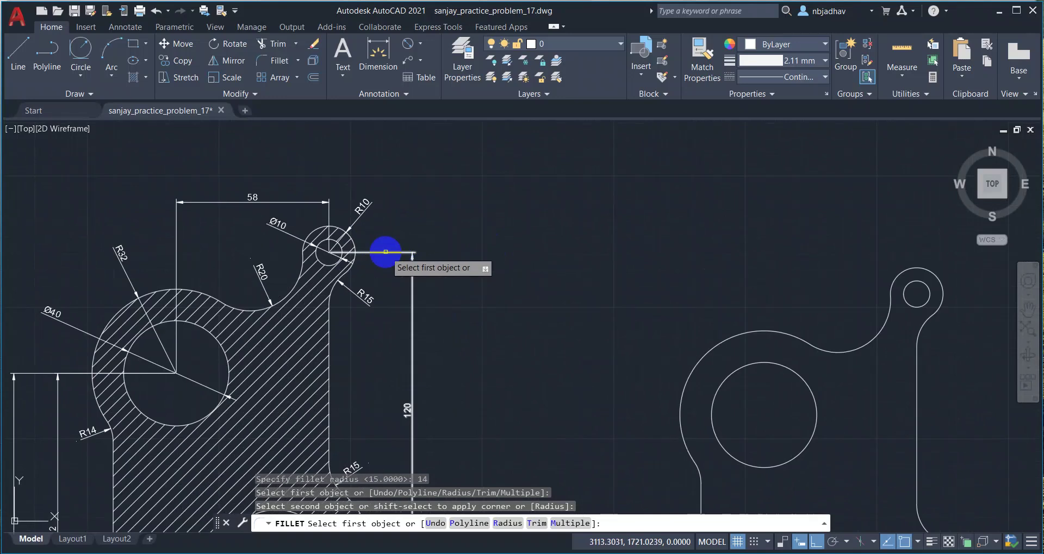
{"action": "mouse_move", "coordinate": [669, 256]}
{"action": "middle_mouse_down"}
{"action": "mouse_move", "coordinate": [683, 265]}
{"action": "mouse_move", "coordinate": [633, 259]}
{"action": "middle_mouse_up"}
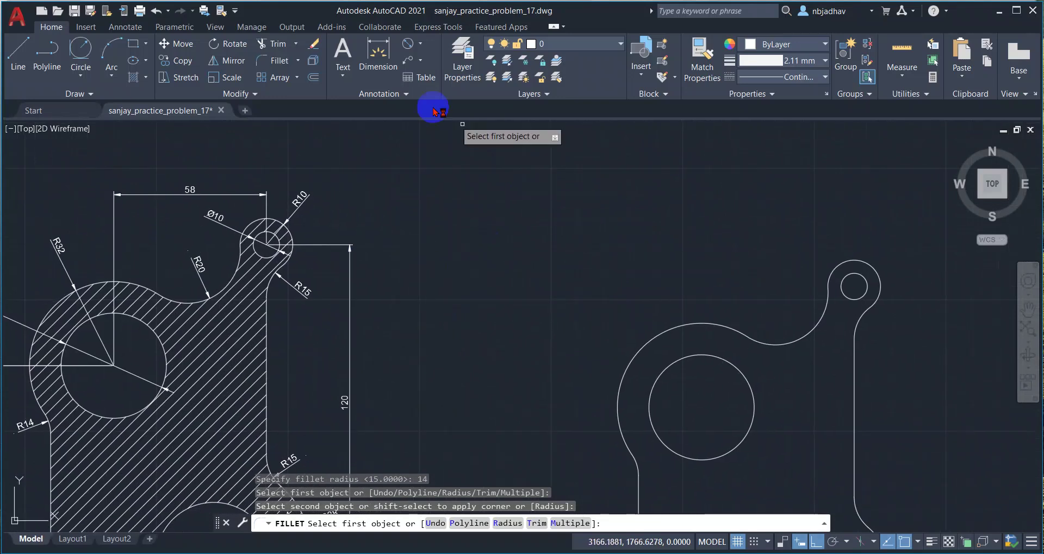
End filleting and dimension the lug's outer arc as R10
{"action": "key", "text": "Escape"}
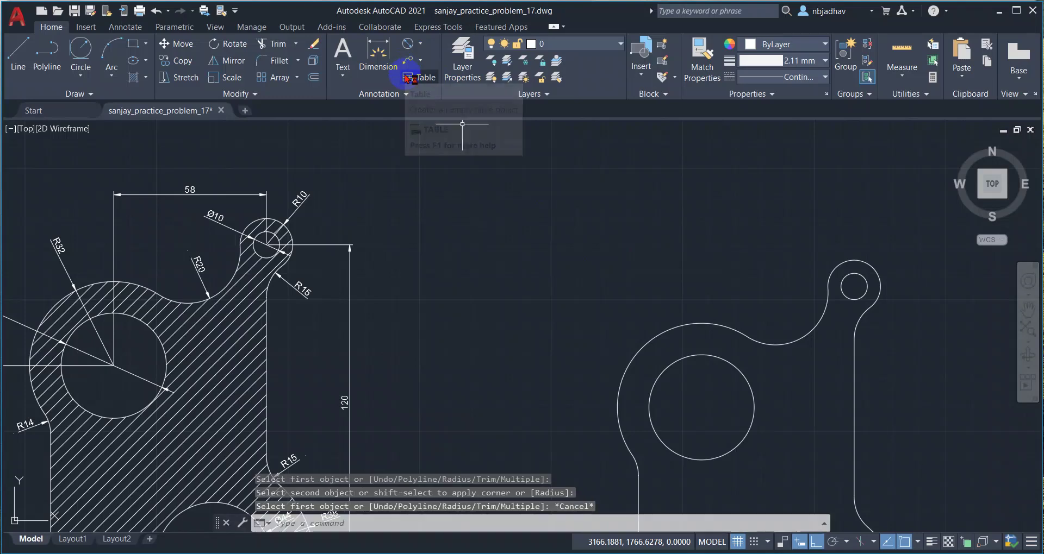
{"action": "left_click", "coordinate": [377, 57]}
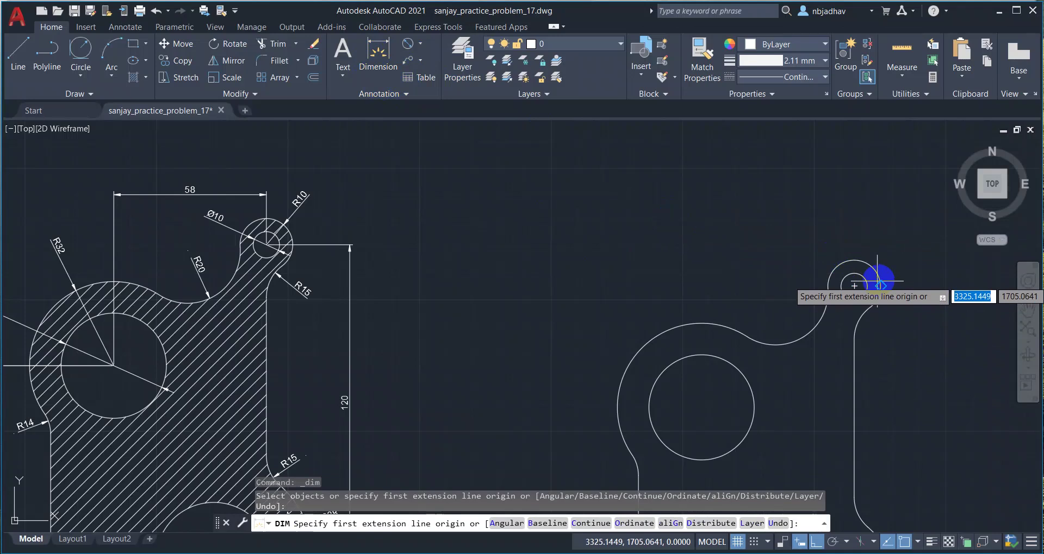
{"action": "scroll", "coordinate": [869, 264], "scroll_direction": "up", "scroll_amount": 2}
{"action": "middle_click_drag", "start_coordinate": [881, 223], "coordinate": [797, 226]}
{"action": "scroll", "coordinate": [782, 261], "scroll_direction": "up", "scroll_amount": 2}
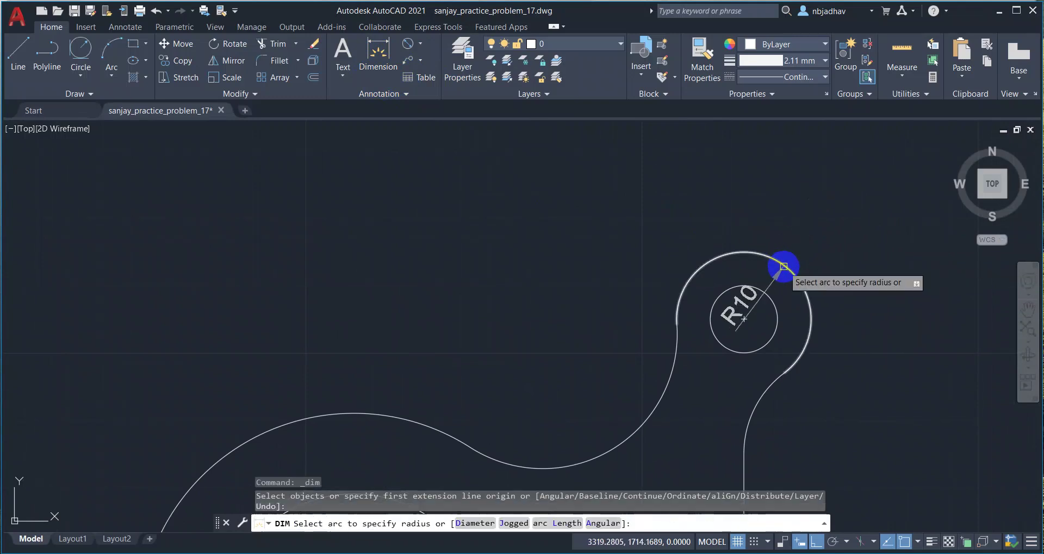
{"action": "left_click", "coordinate": [783, 267]}
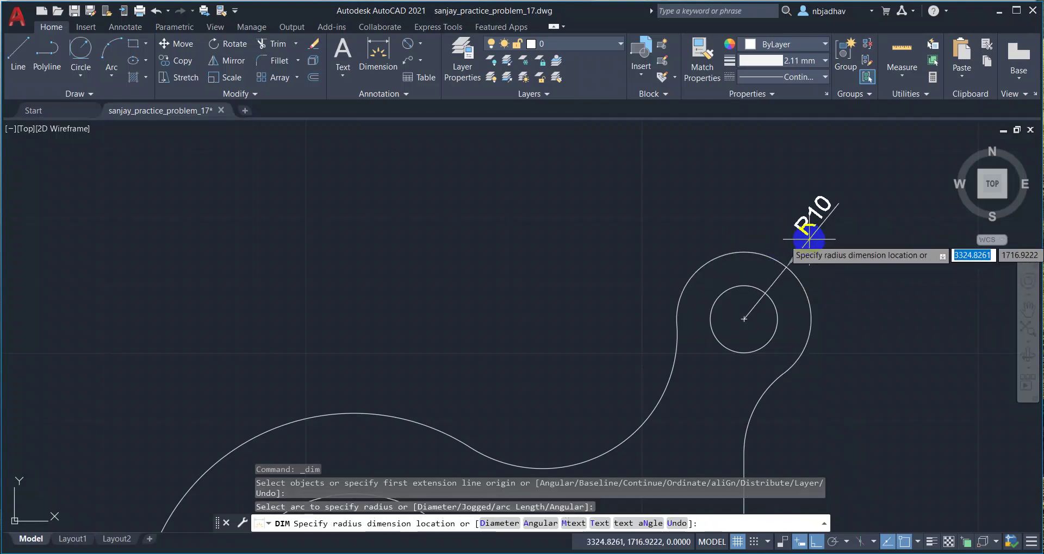
{"action": "left_click", "coordinate": [809, 239]}
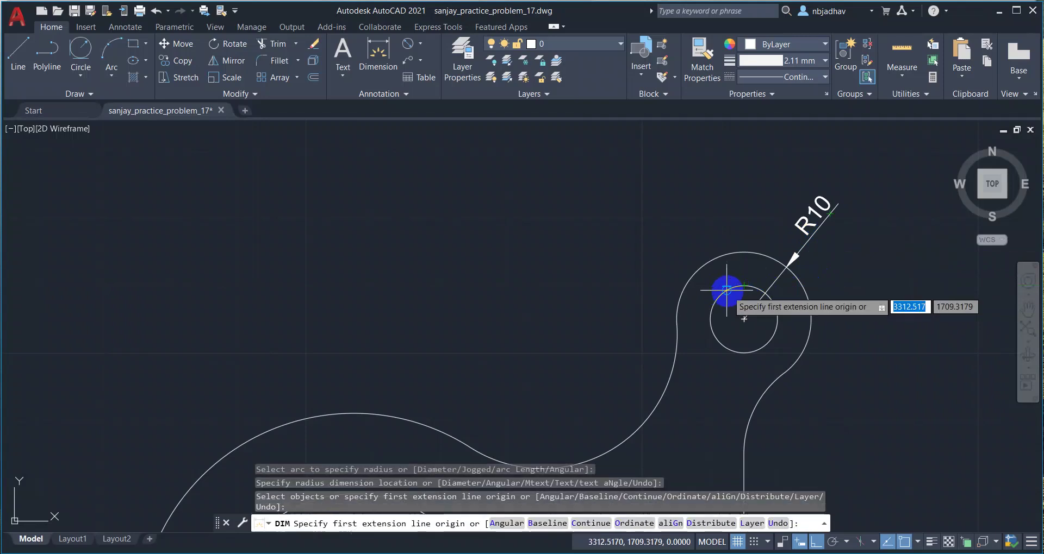
{"action": "key", "text": "Escape"}
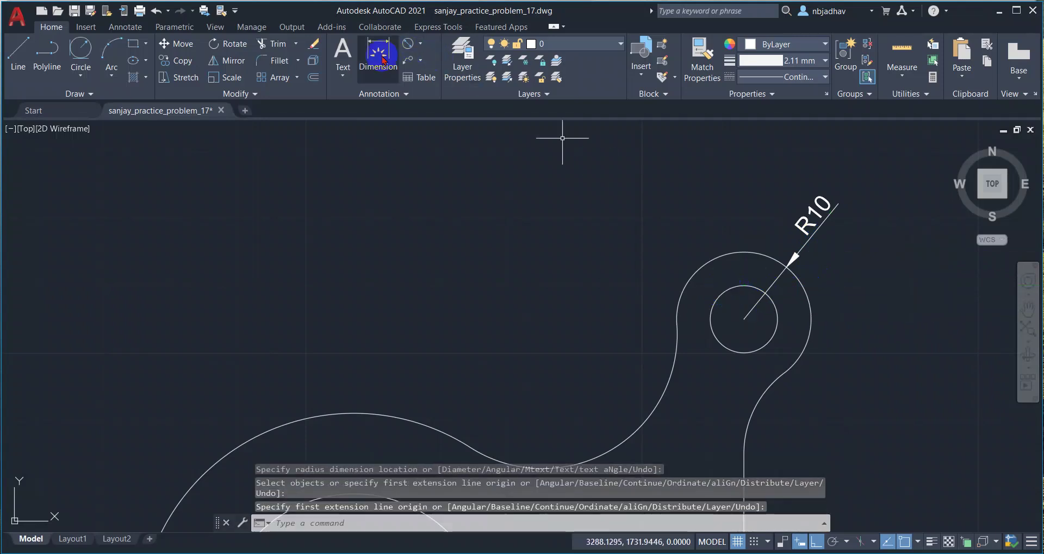
Add a Ø10 diameter dimension to the small hole, placed above the lug
{"action": "left_click", "coordinate": [382, 59]}
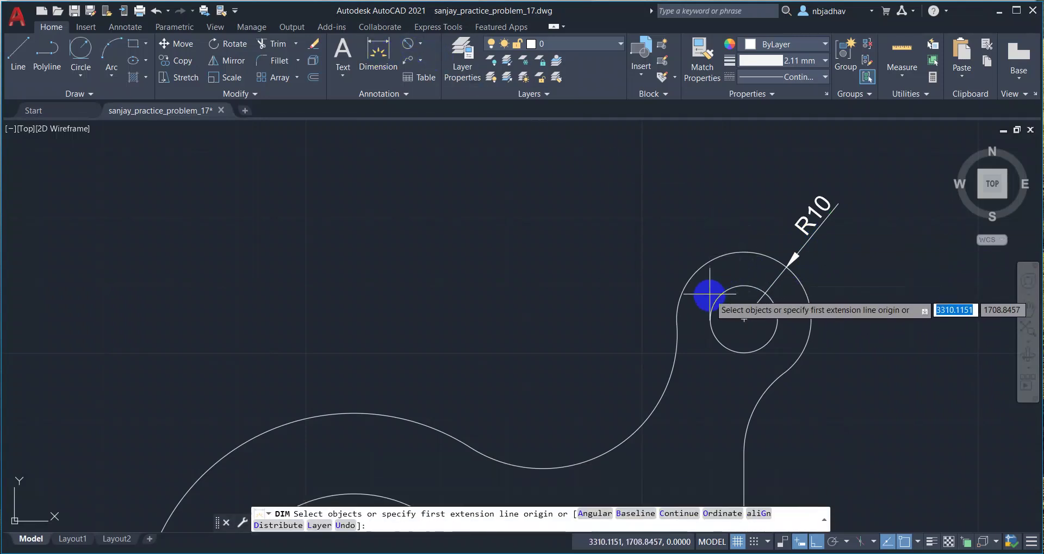
{"action": "left_click", "coordinate": [715, 337]}
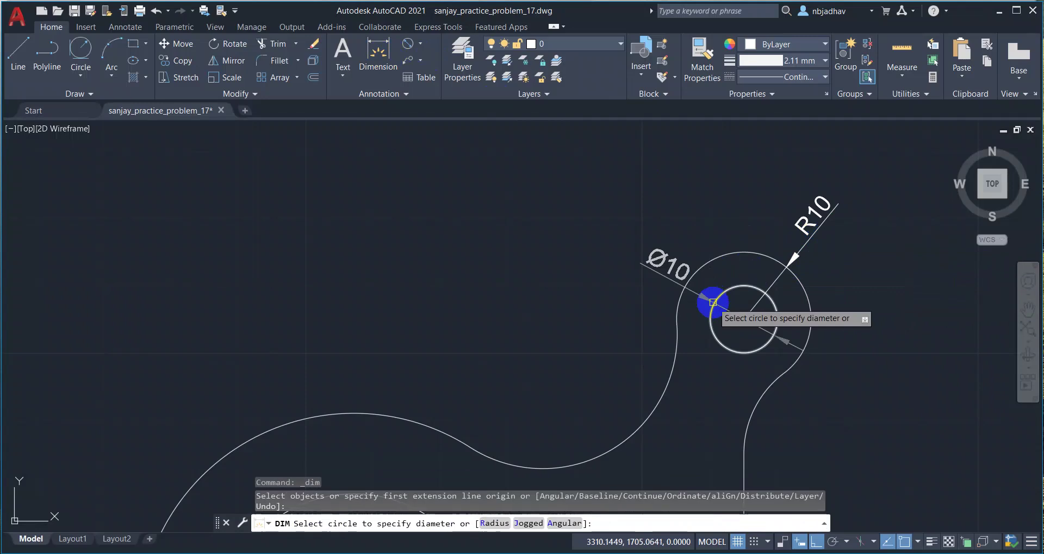
{"action": "left_click", "coordinate": [713, 219]}
{"action": "scroll", "coordinate": [714, 220], "scroll_direction": "down", "scroll_amount": 4}
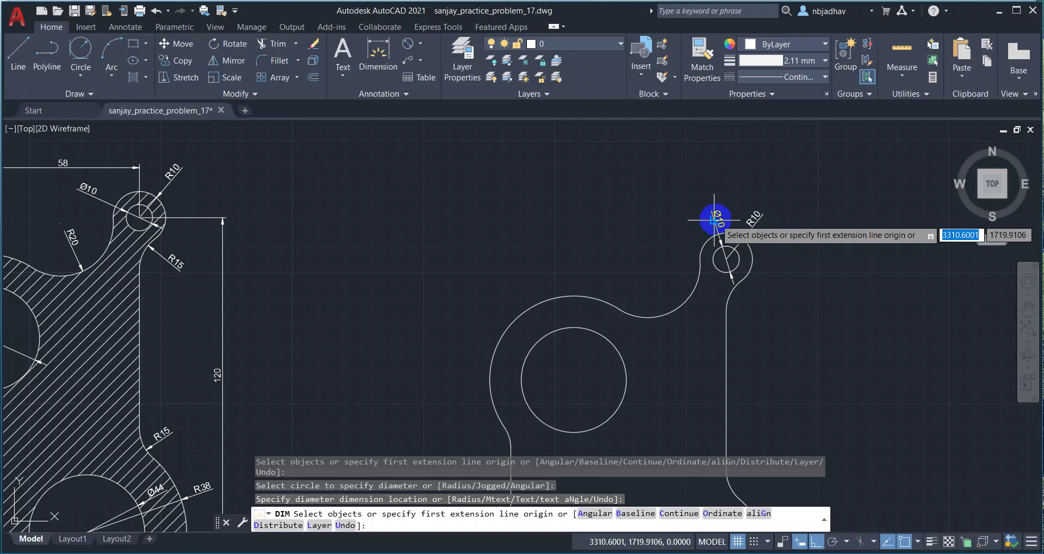
{"action": "scroll", "coordinate": [715, 219], "scroll_direction": "down", "scroll_amount": 2}
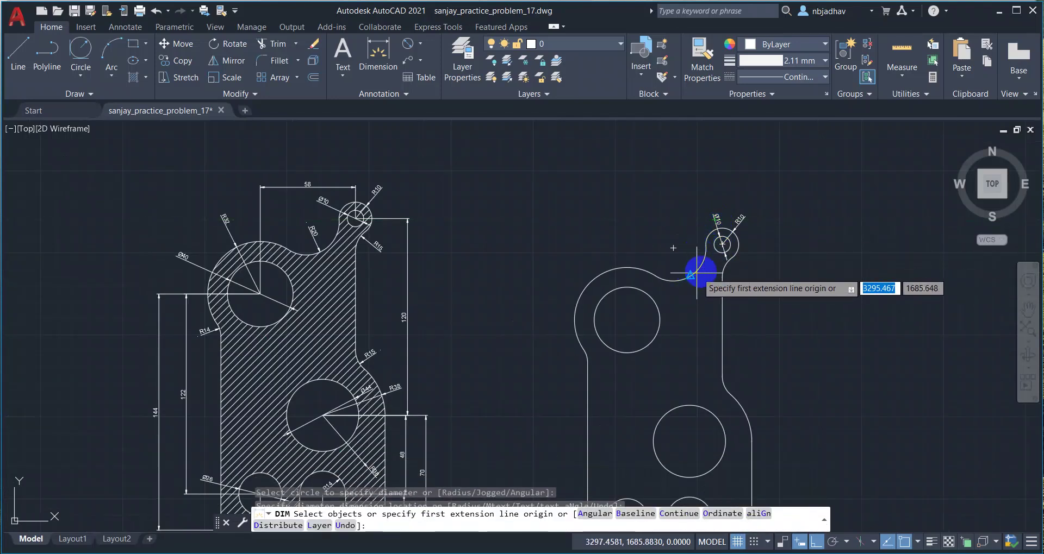
Dimension the concave arc with an R20 radius placed above it
{"action": "scroll", "coordinate": [701, 269], "scroll_direction": "up", "scroll_amount": 3}
{"action": "scroll", "coordinate": [692, 266], "scroll_direction": "up", "scroll_amount": 1}
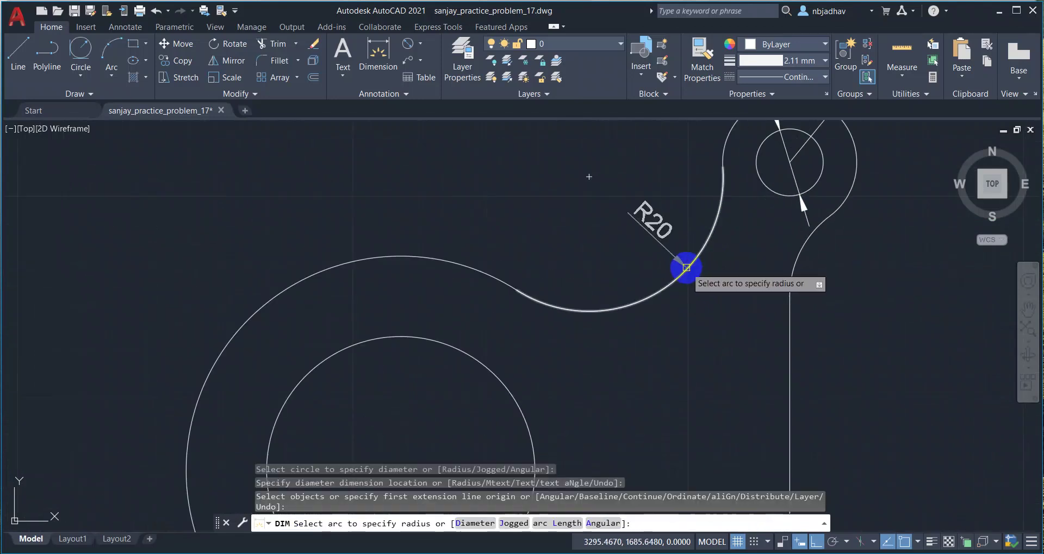
{"action": "left_click", "coordinate": [687, 268]}
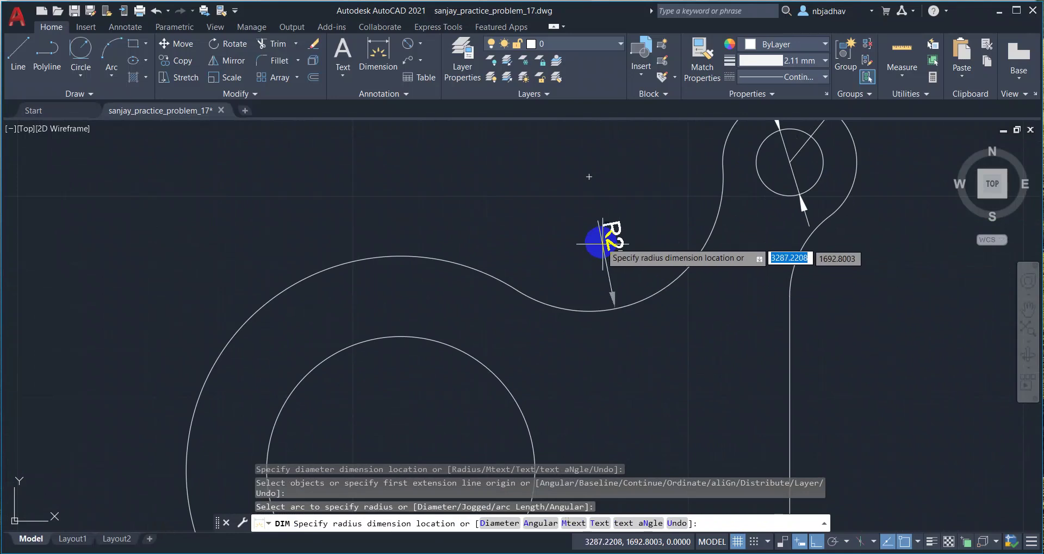
{"action": "left_click", "coordinate": [533, 189]}
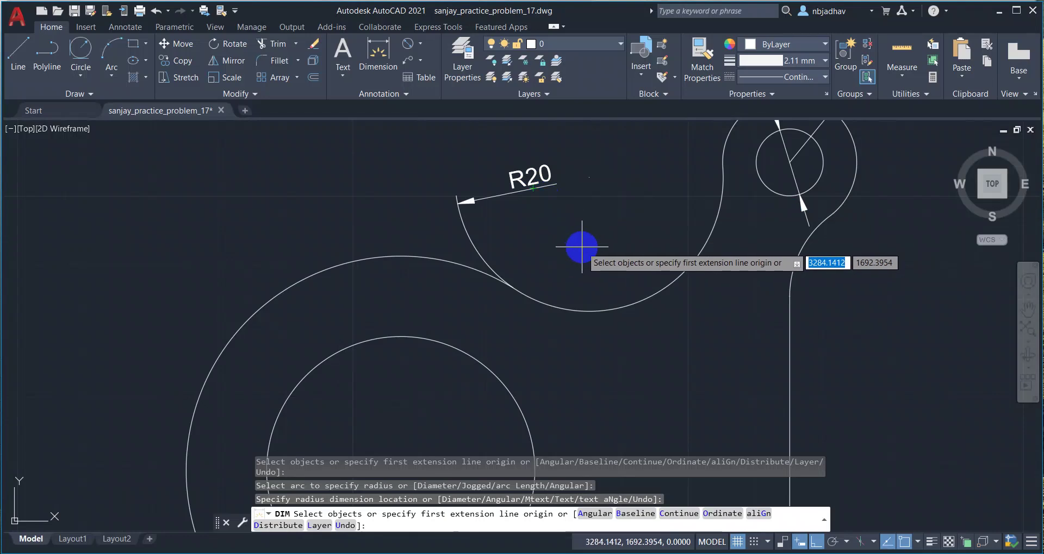
Add an R15 radius dimension to the fillet arc below the lug
{"action": "scroll", "coordinate": [581, 247], "scroll_direction": "down", "scroll_amount": 5}
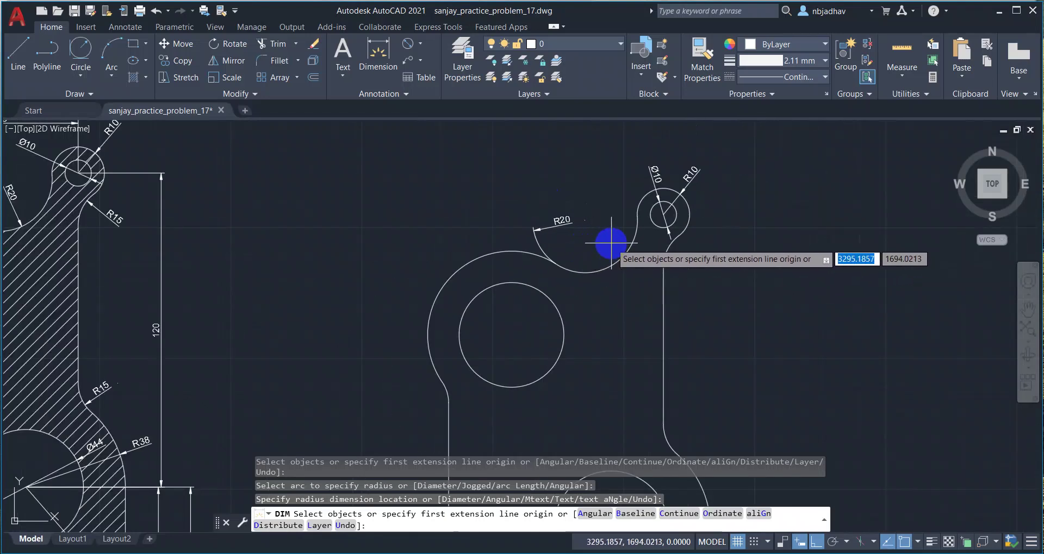
{"action": "scroll", "coordinate": [610, 242], "scroll_direction": "down", "scroll_amount": 3}
{"action": "scroll", "coordinate": [613, 240], "scroll_direction": "down", "scroll_amount": 2}
{"action": "scroll", "coordinate": [407, 231], "scroll_direction": "up", "scroll_amount": 2}
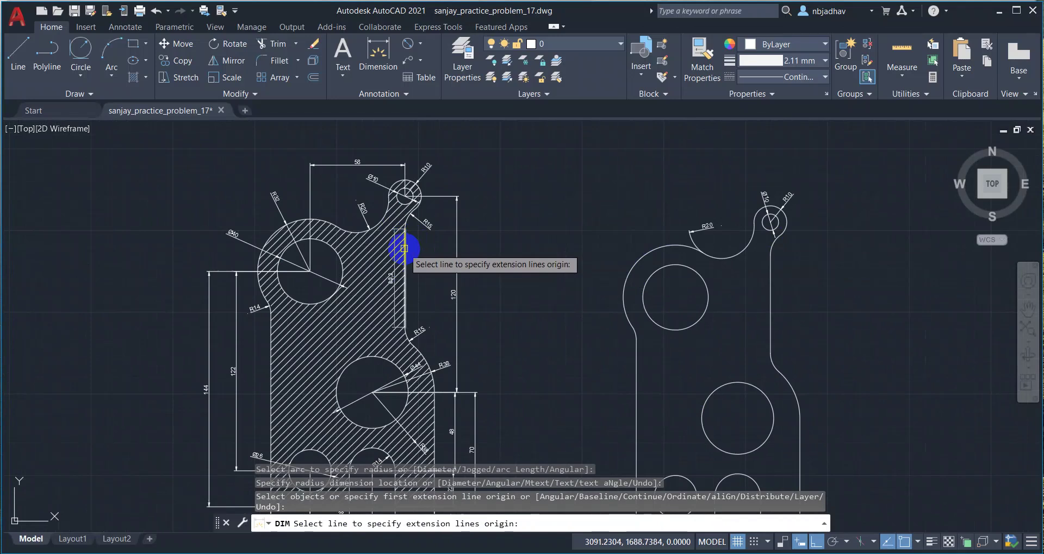
{"action": "scroll", "coordinate": [413, 238], "scroll_direction": "up", "scroll_amount": 2}
{"action": "scroll", "coordinate": [421, 217], "scroll_direction": "up", "scroll_amount": 2}
{"action": "left_click", "coordinate": [426, 199]}
{"action": "left_click", "coordinate": [438, 212]}
{"action": "scroll", "coordinate": [881, 299], "scroll_direction": "up", "scroll_amount": 2}
{"action": "scroll", "coordinate": [805, 341], "scroll_direction": "up", "scroll_amount": 2}
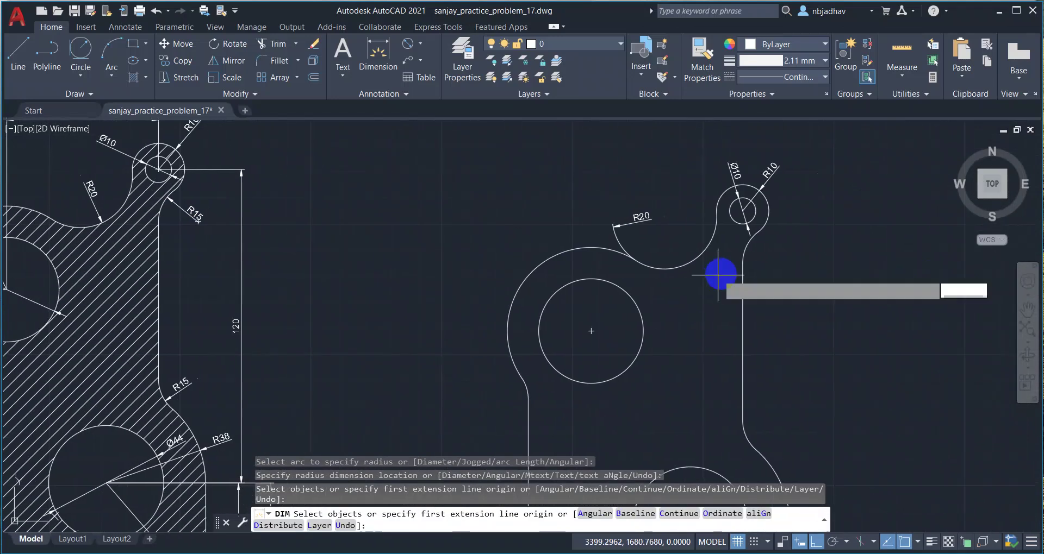
{"action": "scroll", "coordinate": [755, 272], "scroll_direction": "up", "scroll_amount": 2}
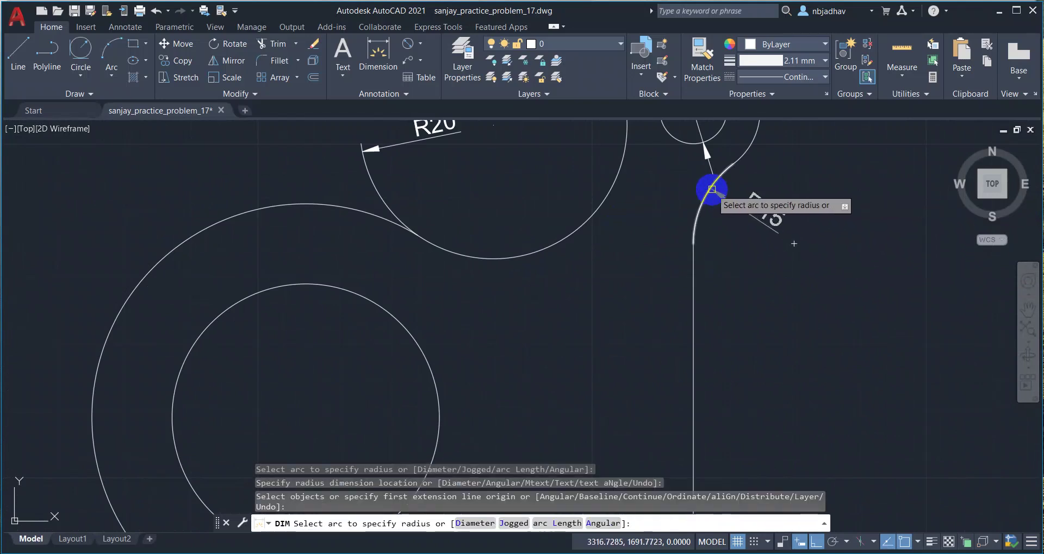
{"action": "left_click", "coordinate": [711, 189]}
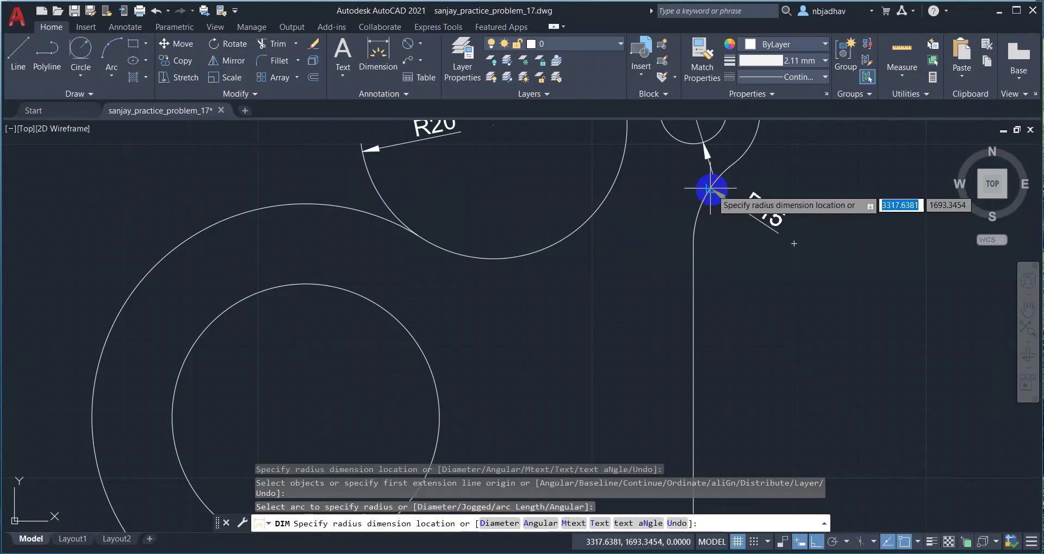
{"action": "left_click", "coordinate": [772, 225]}
Add a Ø40 diameter dimension to the large circle, placed to its lower left
{"action": "scroll", "coordinate": [776, 309], "scroll_direction": "down", "scroll_amount": 3}
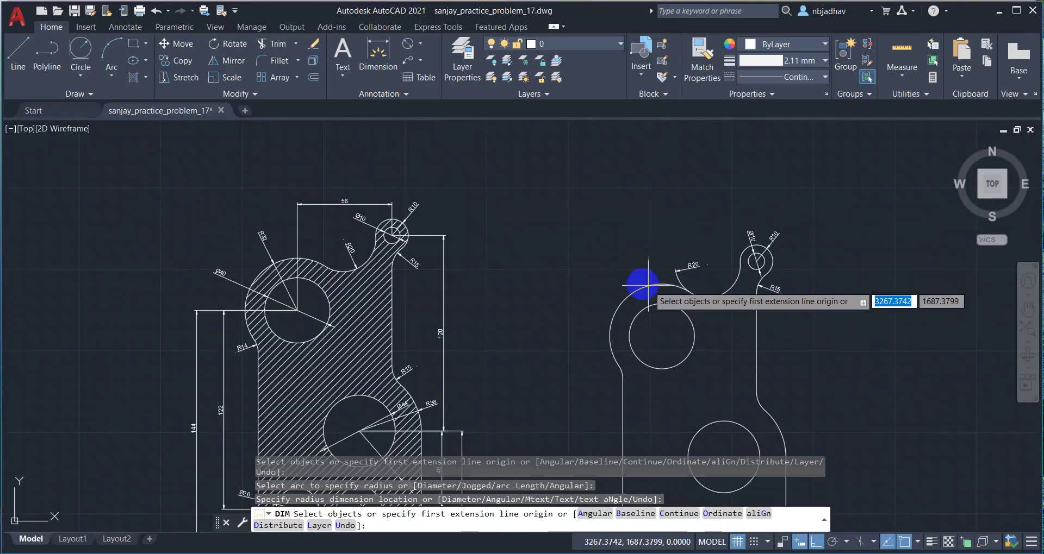
{"action": "scroll", "coordinate": [543, 283], "scroll_direction": "down", "scroll_amount": 1}
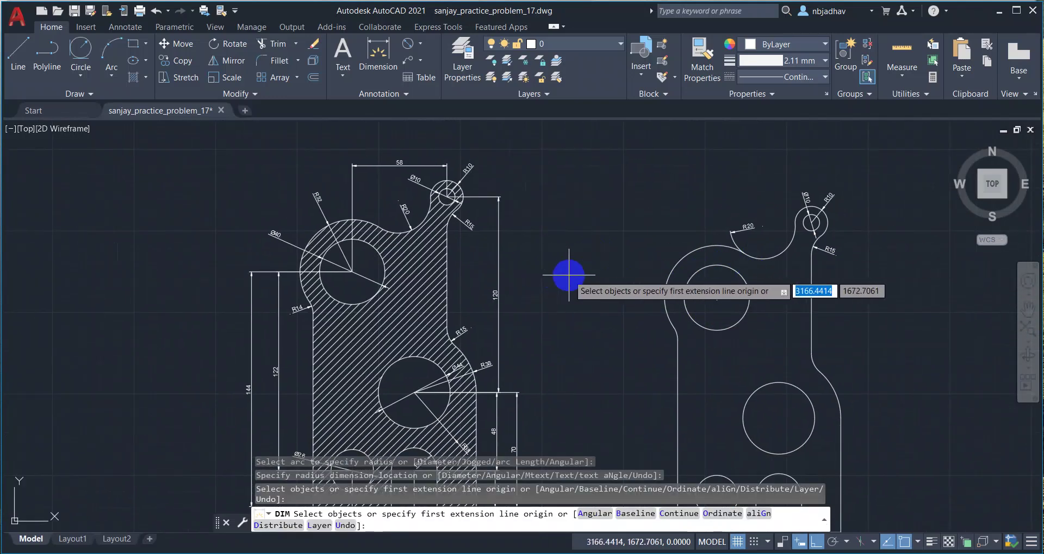
{"action": "scroll", "coordinate": [565, 275], "scroll_direction": "up", "scroll_amount": 2}
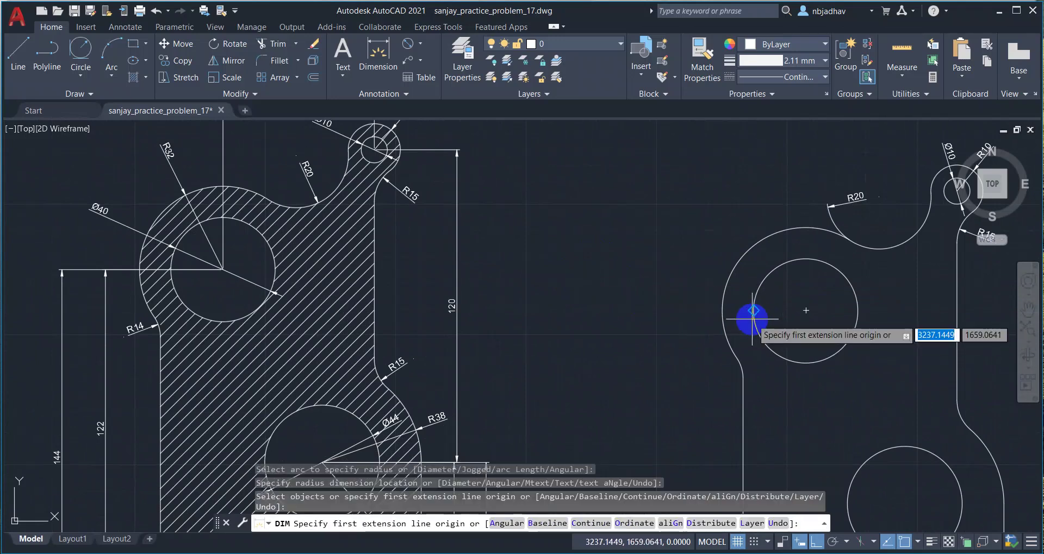
{"action": "scroll", "coordinate": [756, 296], "scroll_direction": "up", "scroll_amount": 2}
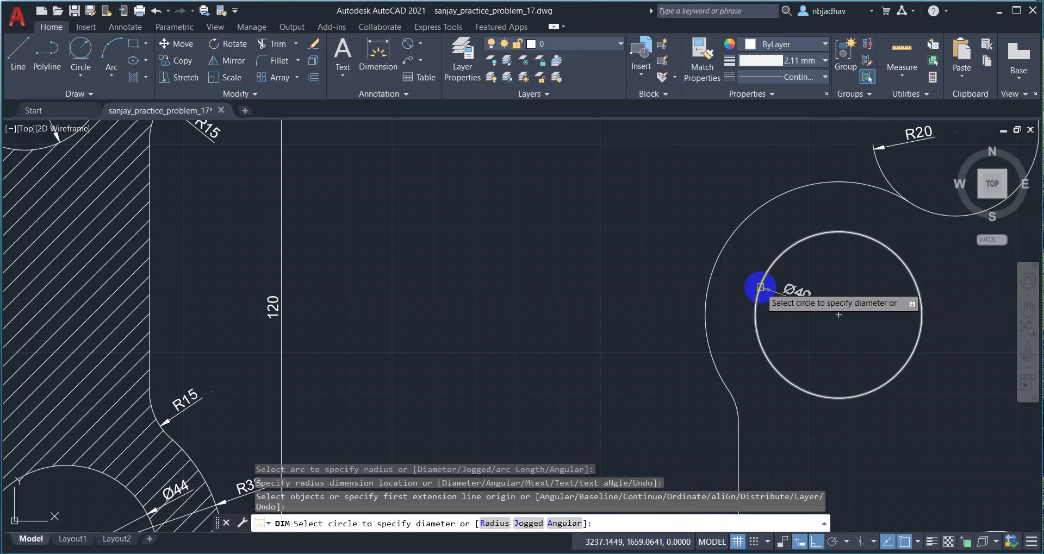
{"action": "left_click", "coordinate": [759, 287]}
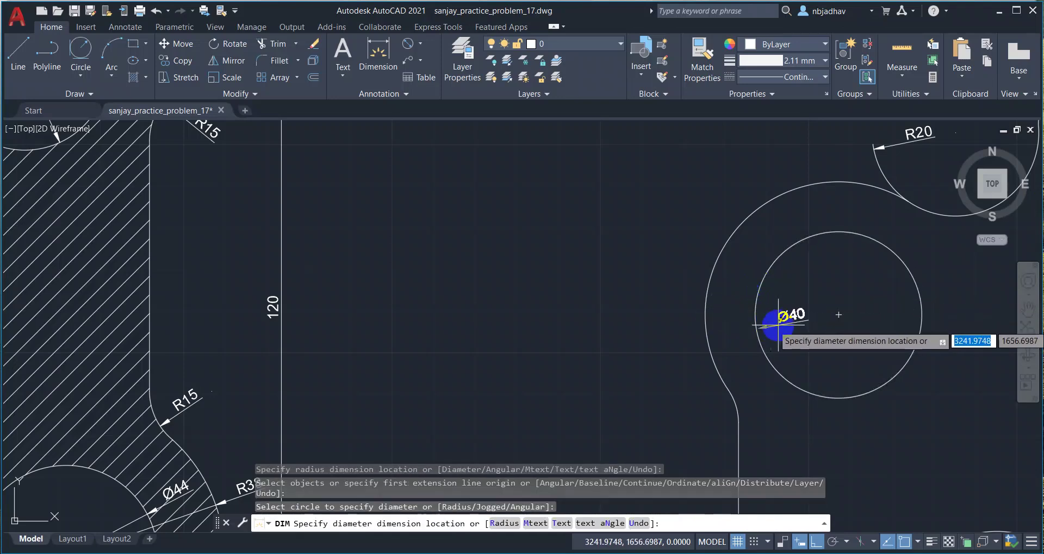
{"action": "left_click", "coordinate": [653, 359]}
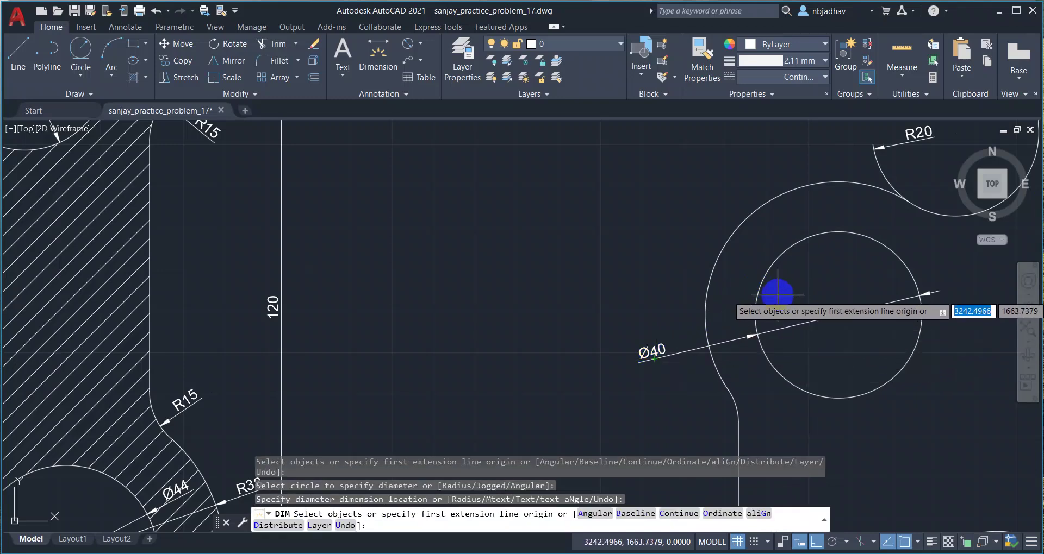
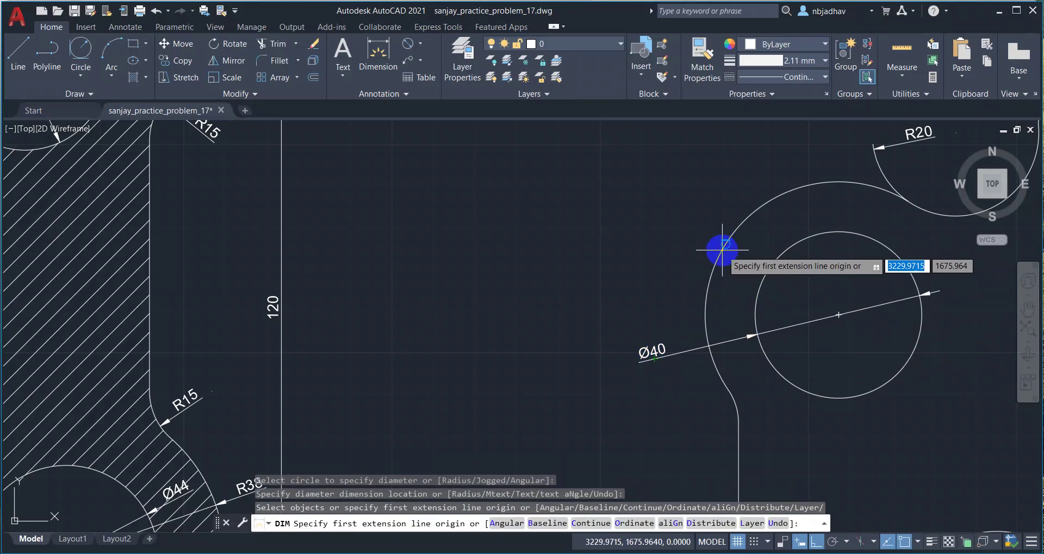
Dimension the large upper arc as R32 and the fillet beside the Ø40 circle as R14
{"action": "left_click", "coordinate": [750, 217]}
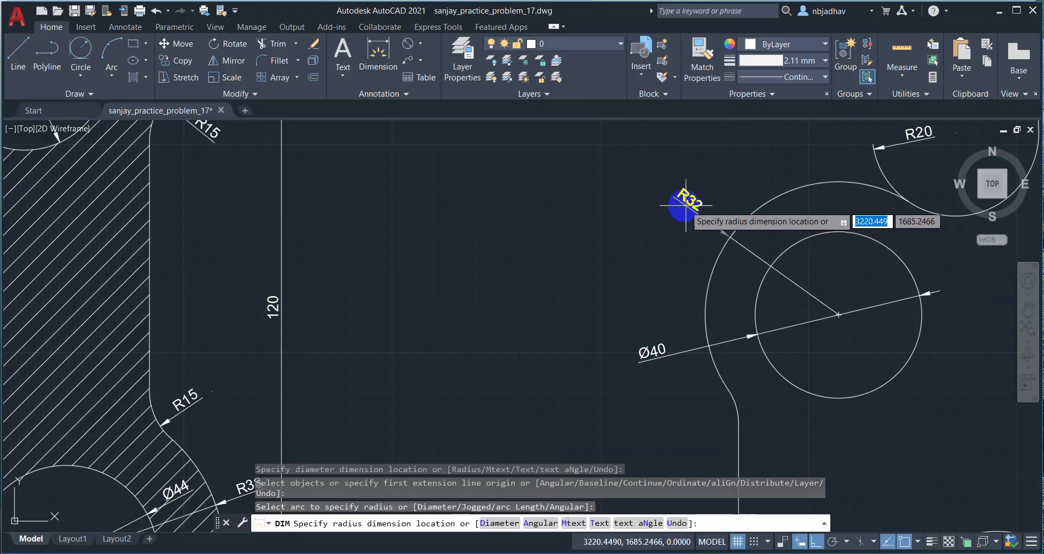
{"action": "left_click", "coordinate": [639, 231]}
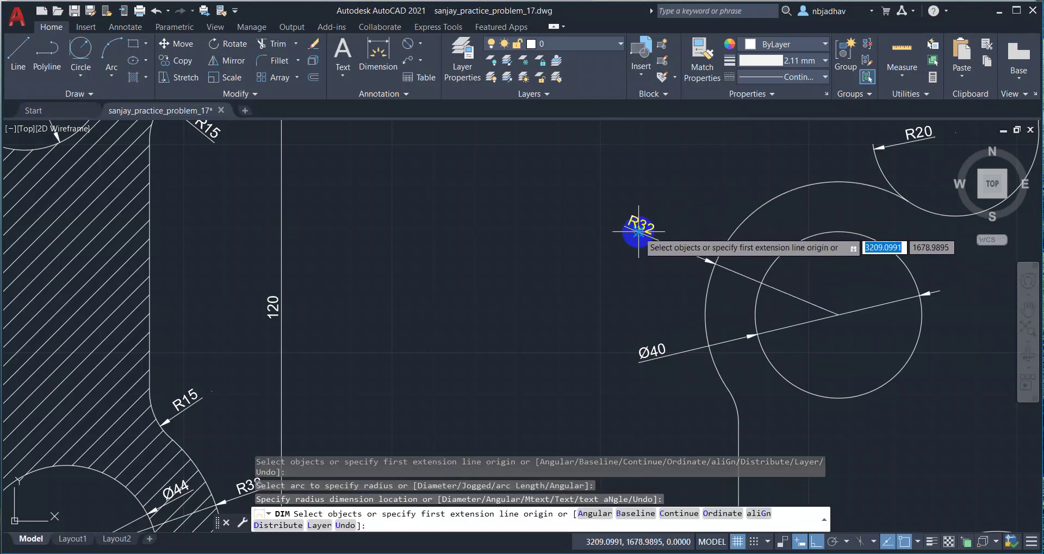
{"action": "scroll", "coordinate": [657, 318], "scroll_direction": "down", "scroll_amount": 2}
{"action": "scroll", "coordinate": [662, 314], "scroll_direction": "down", "scroll_amount": 4}
{"action": "scroll", "coordinate": [662, 314], "scroll_direction": "down", "scroll_amount": 2}
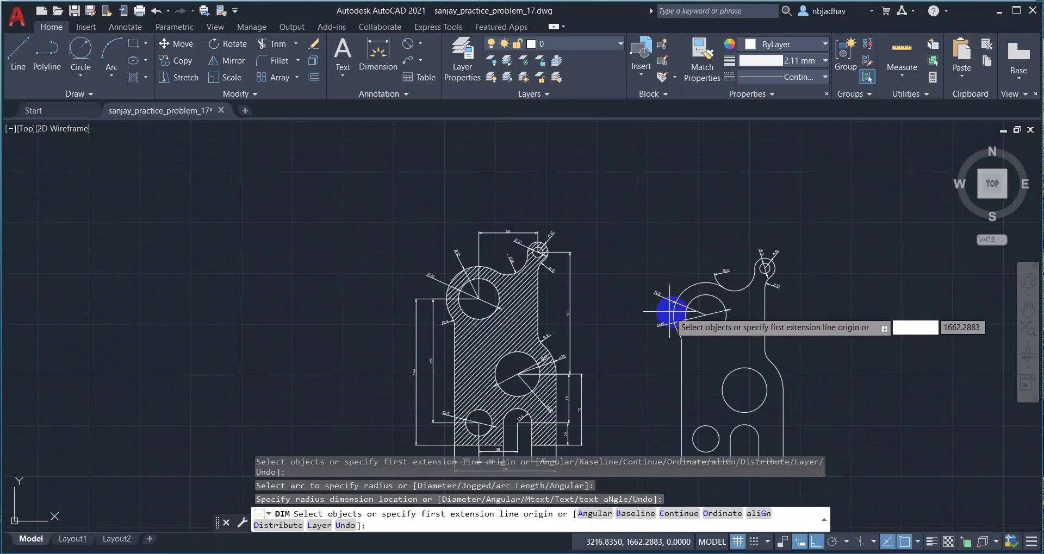
{"action": "scroll", "coordinate": [644, 321], "scroll_direction": "up", "scroll_amount": 2}
{"action": "scroll", "coordinate": [644, 321], "scroll_direction": "up", "scroll_amount": 3}
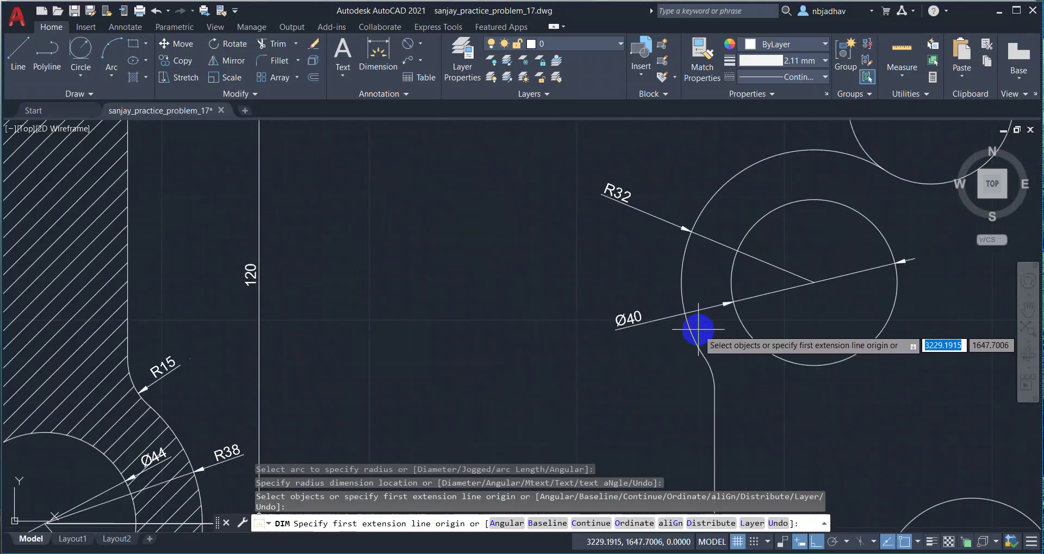
{"action": "scroll", "coordinate": [738, 327], "scroll_direction": "up", "scroll_amount": 1}
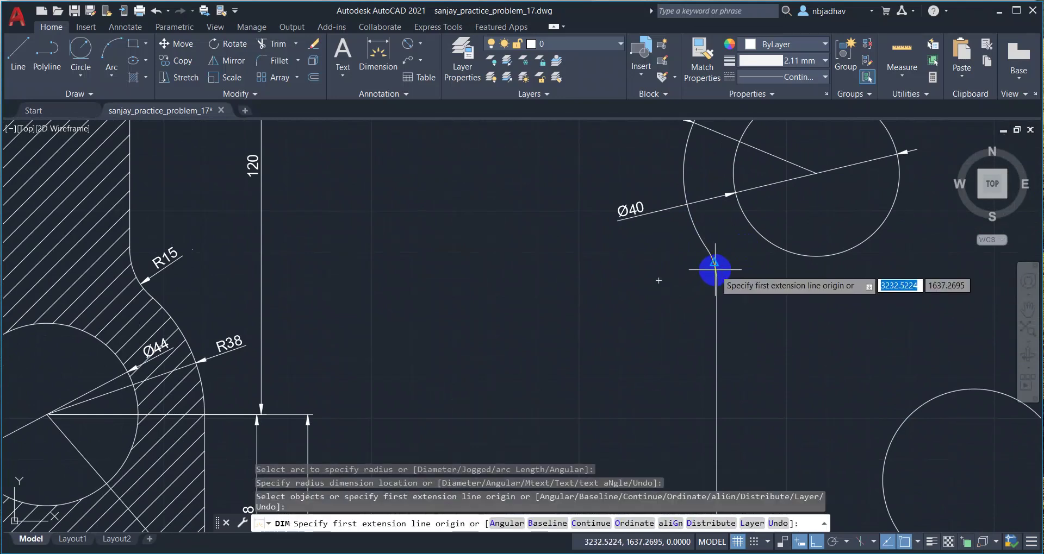
{"action": "scroll", "coordinate": [714, 269], "scroll_direction": "up", "scroll_amount": 2}
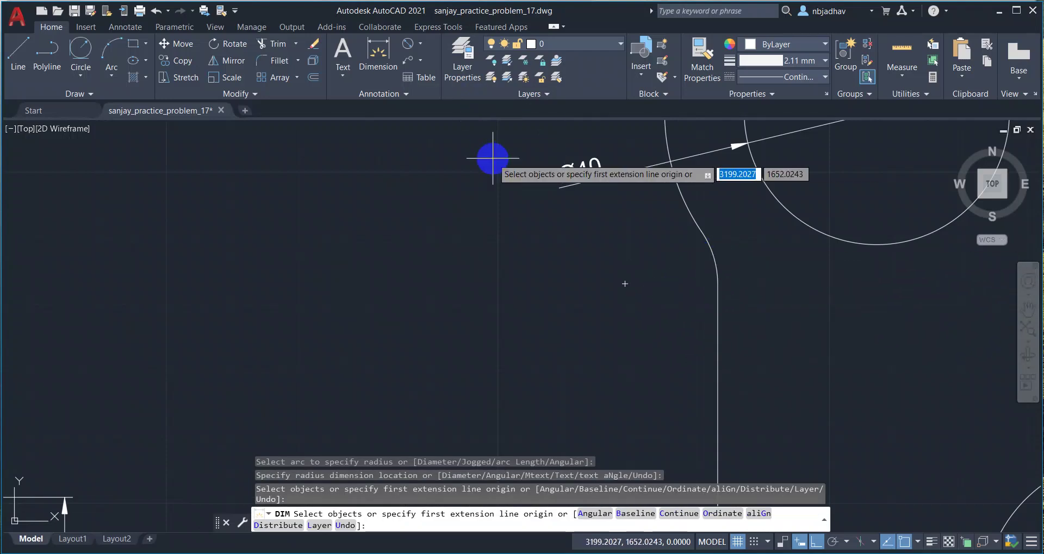
{"action": "key", "text": "Return"}
{"action": "key", "text": "Return"}
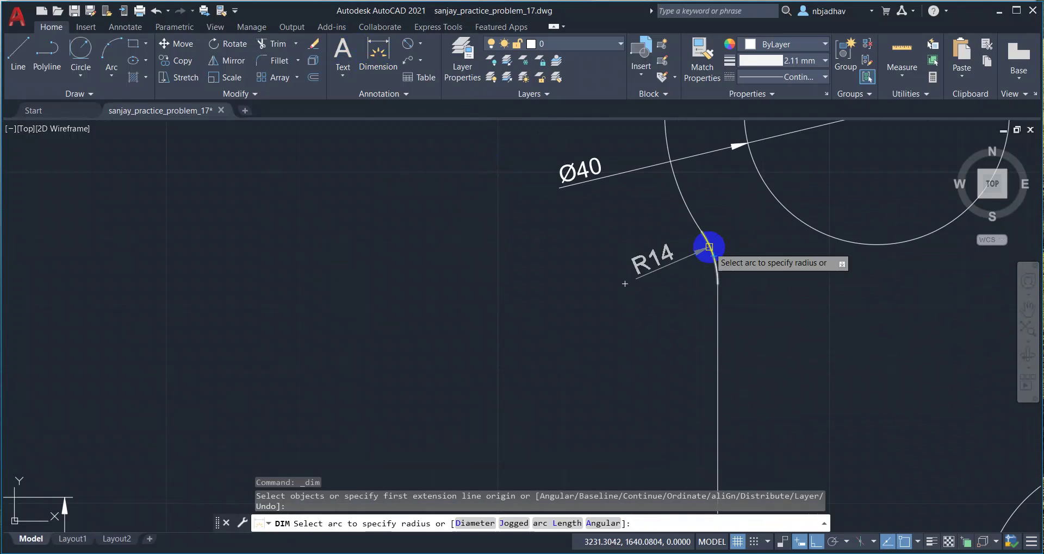
{"action": "left_click", "coordinate": [709, 247]}
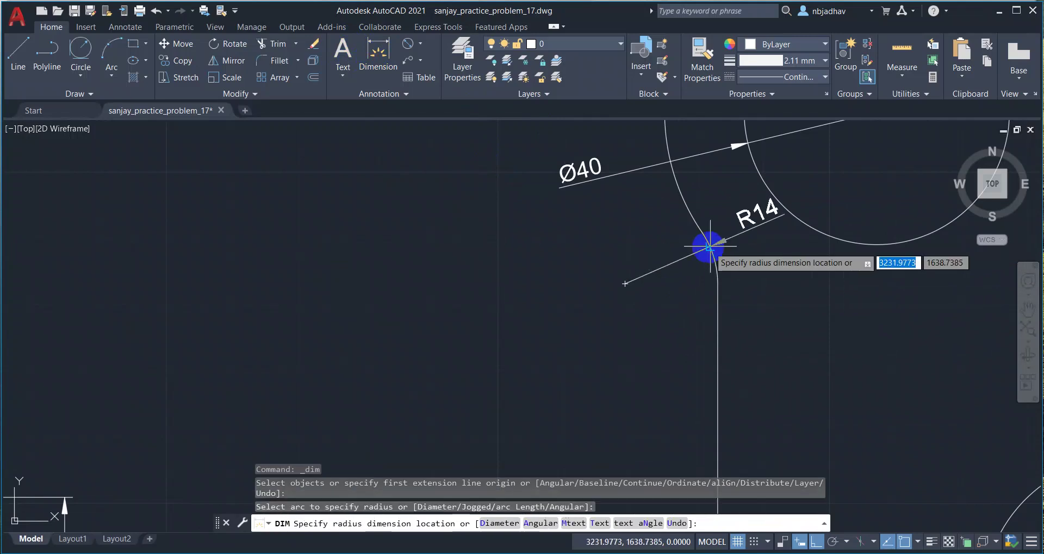
{"action": "left_click", "coordinate": [655, 267]}
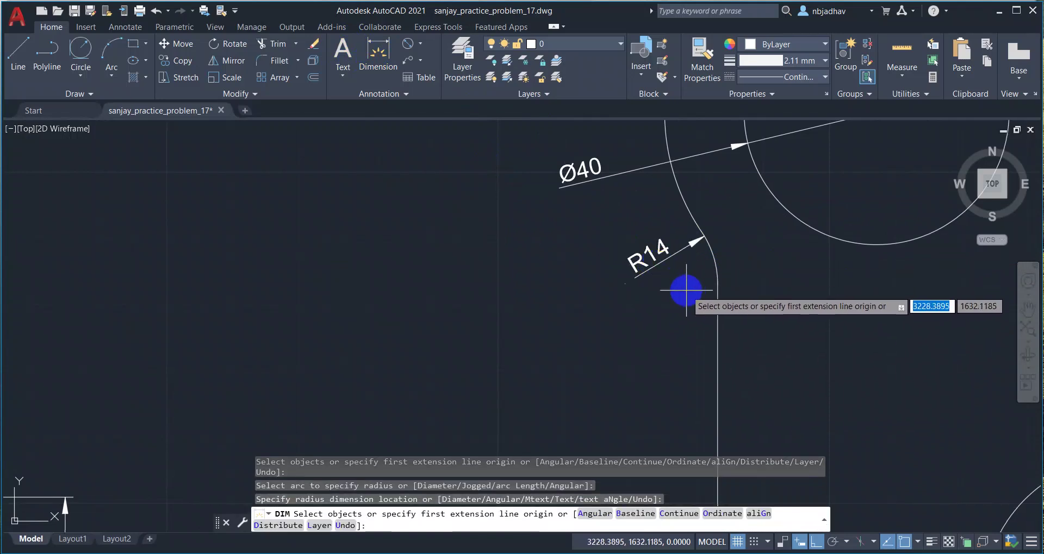
{"action": "scroll", "coordinate": [683, 284], "scroll_direction": "down", "scroll_amount": 6}
Add the R15 radius dimension to the right plate's side curve
{"action": "scroll", "coordinate": [684, 278], "scroll_direction": "down", "scroll_amount": 2}
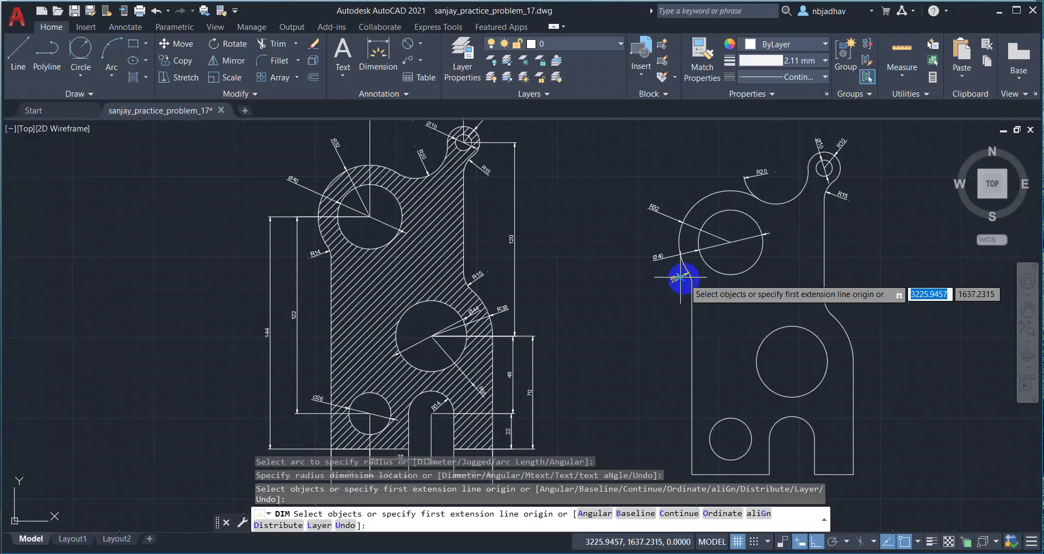
{"action": "key", "text": "Return"}
{"action": "scroll", "coordinate": [689, 270], "scroll_direction": "up", "scroll_amount": 2}
{"action": "scroll", "coordinate": [688, 270], "scroll_direction": "down", "scroll_amount": 2}
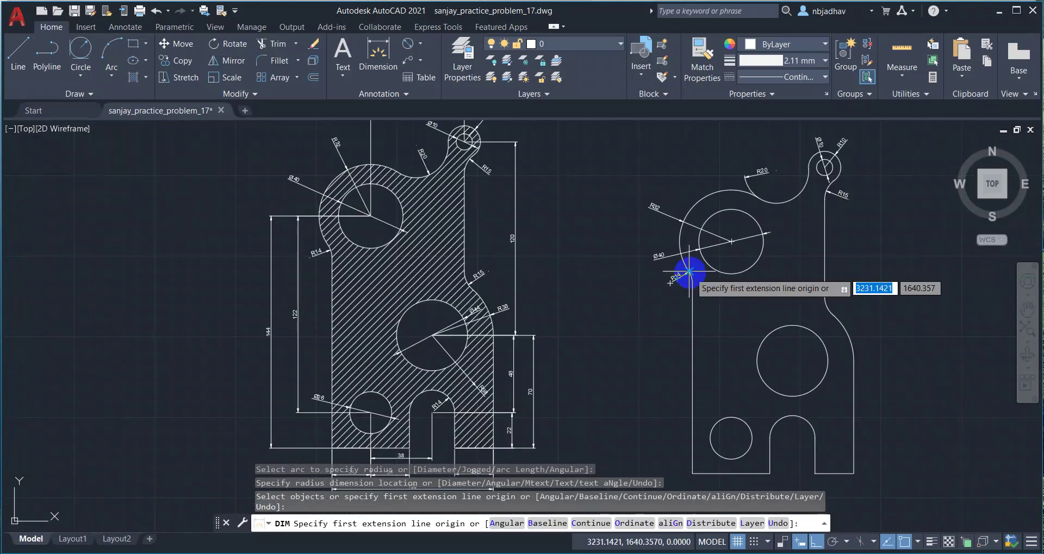
{"action": "scroll", "coordinate": [733, 288], "scroll_direction": "up", "scroll_amount": 2}
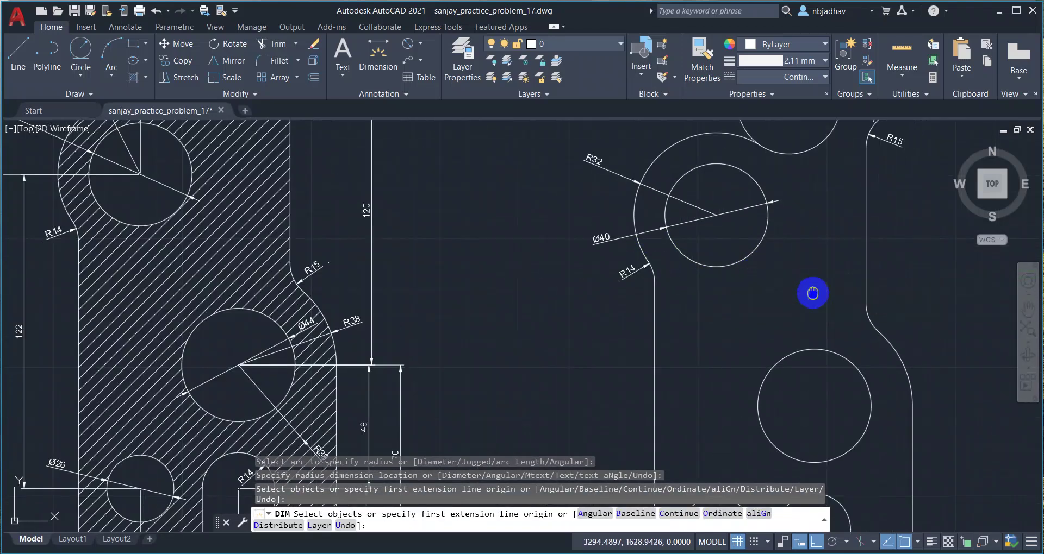
{"action": "middle_click_drag", "start_coordinate": [812, 293], "coordinate": [756, 292]}
{"action": "scroll", "coordinate": [748, 313], "scroll_direction": "up", "scroll_amount": 1}
{"action": "scroll", "coordinate": [765, 310], "scroll_direction": "up", "scroll_amount": 3}
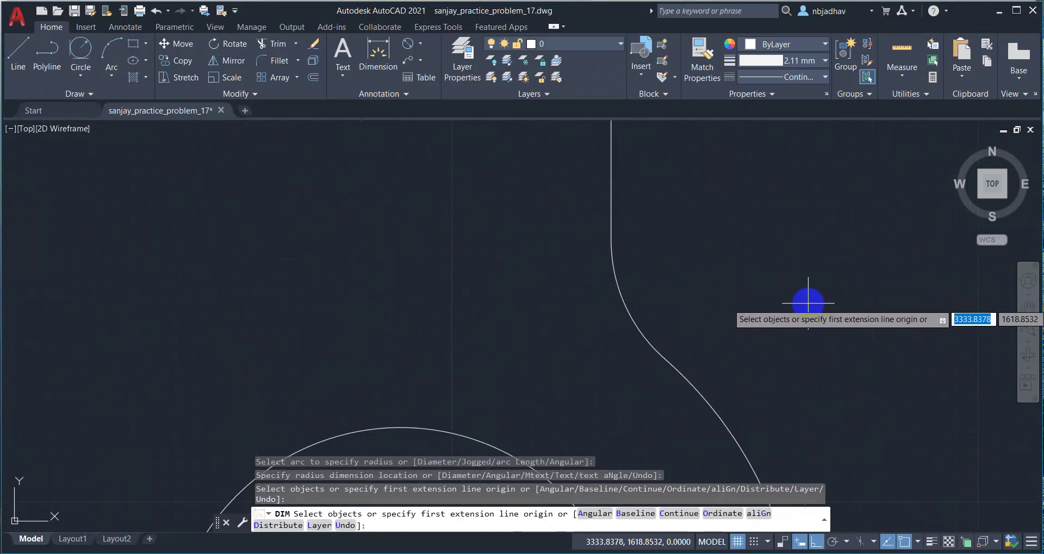
{"action": "left_click", "coordinate": [633, 321]}
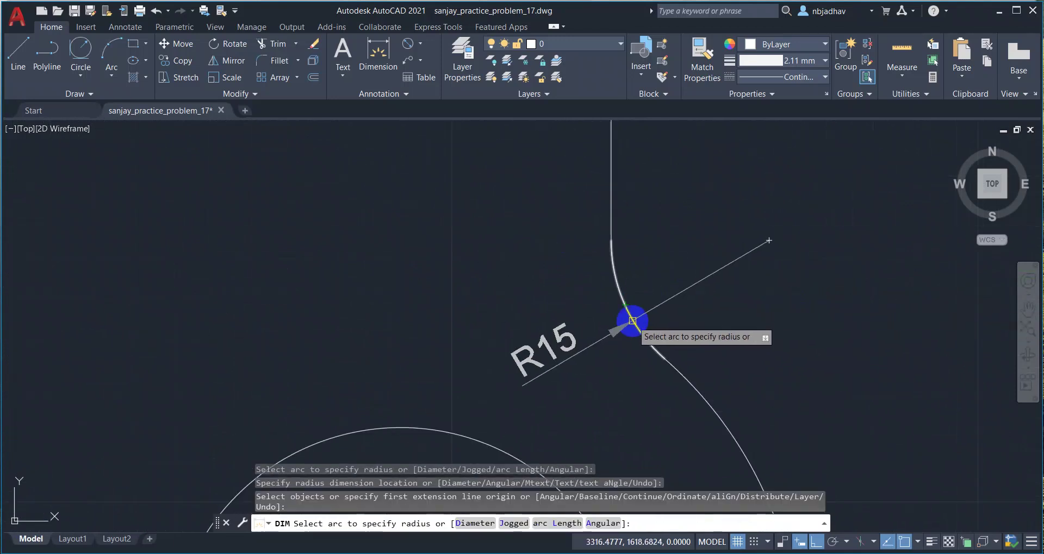
{"action": "left_click", "coordinate": [632, 321]}
{"action": "scroll", "coordinate": [692, 355], "scroll_direction": "down", "scroll_amount": 1}
{"action": "left_click", "coordinate": [692, 355]}
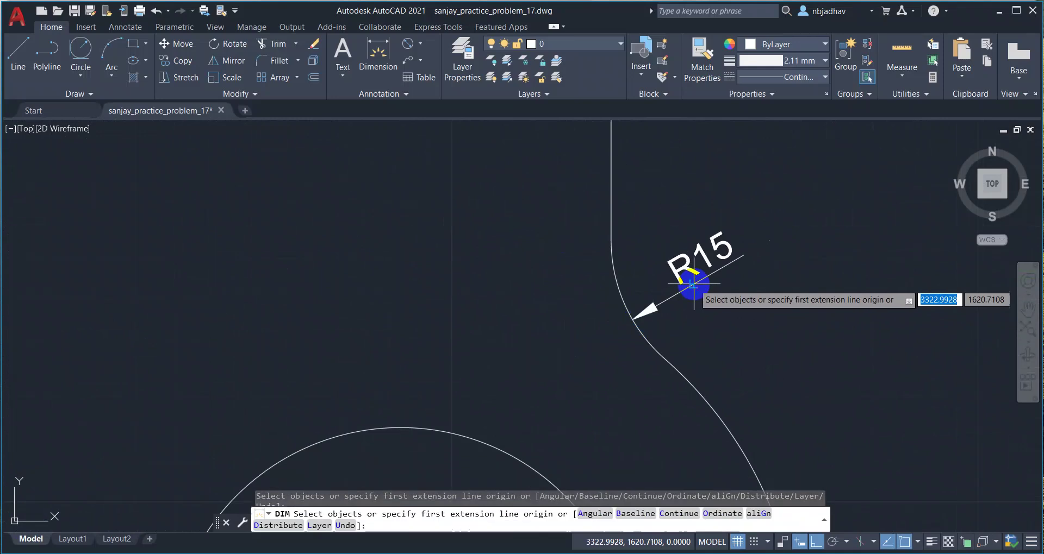
Dimension the middle hole with a Ø44 diameter
{"action": "scroll", "coordinate": [743, 298], "scroll_direction": "down", "scroll_amount": 2}
{"action": "scroll", "coordinate": [744, 298], "scroll_direction": "down", "scroll_amount": 2}
{"action": "scroll", "coordinate": [742, 296], "scroll_direction": "down", "scroll_amount": 3}
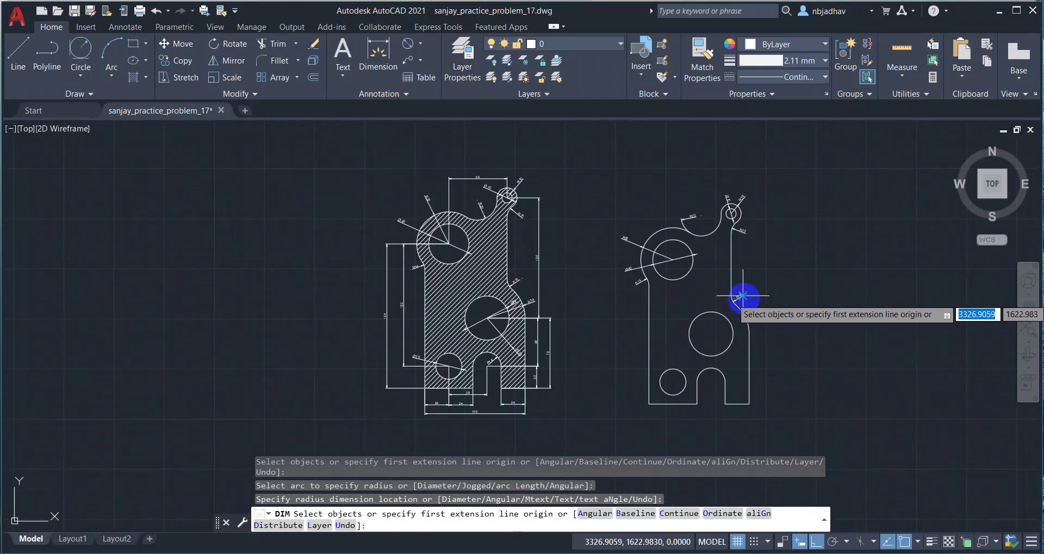
{"action": "scroll", "coordinate": [743, 296], "scroll_direction": "up", "scroll_amount": 7}
{"action": "scroll", "coordinate": [741, 295], "scroll_direction": "down", "scroll_amount": 7}
{"action": "scroll", "coordinate": [465, 328], "scroll_direction": "up", "scroll_amount": 2}
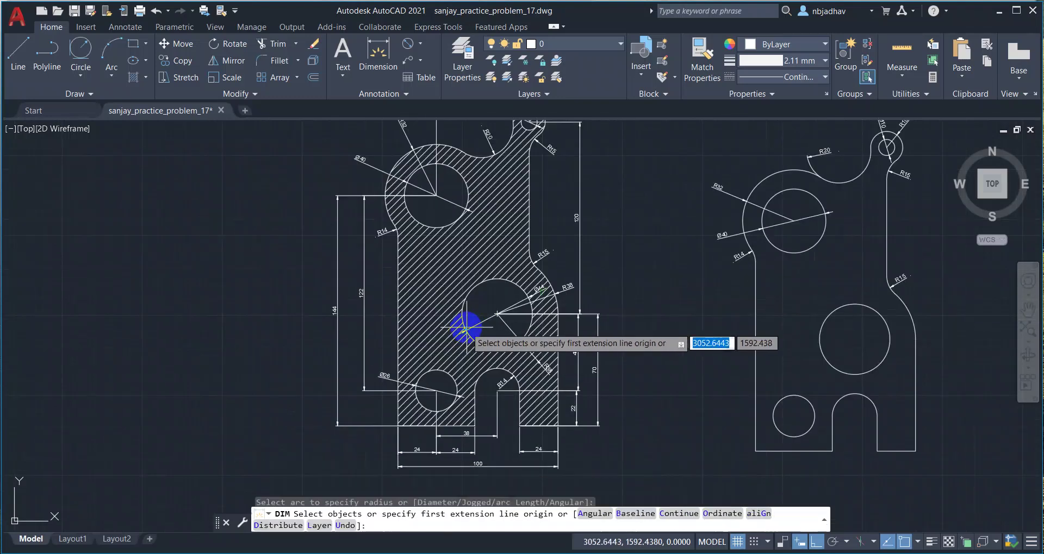
{"action": "scroll", "coordinate": [869, 308], "scroll_direction": "up", "scroll_amount": 2}
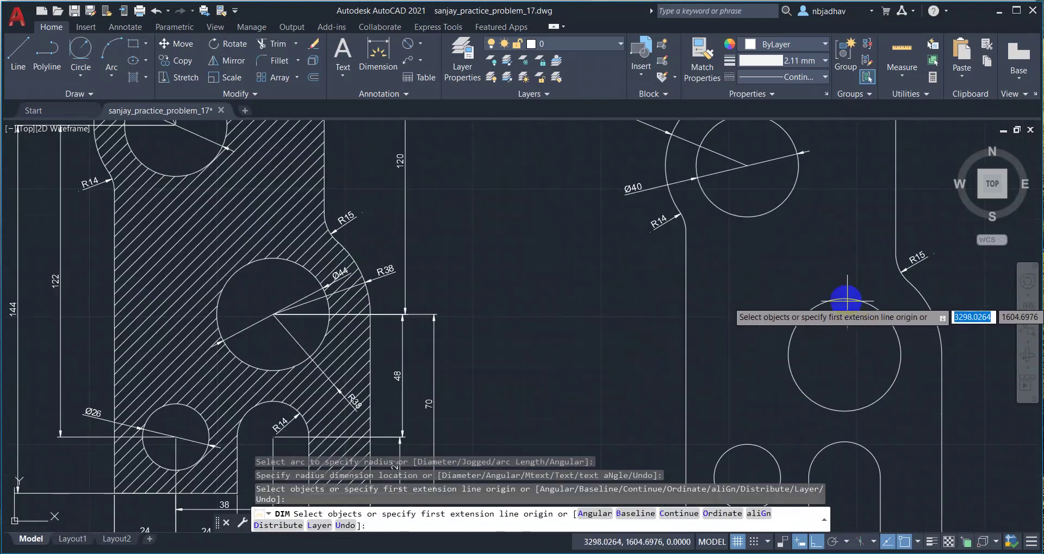
{"action": "middle_click_drag", "start_coordinate": [864, 353], "coordinate": [746, 344]}
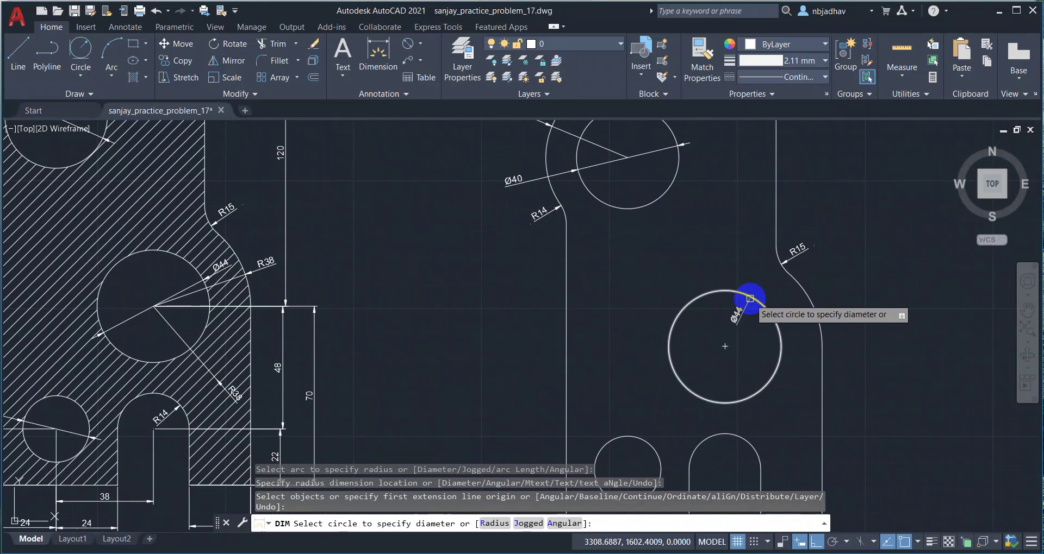
{"action": "left_click", "coordinate": [750, 298]}
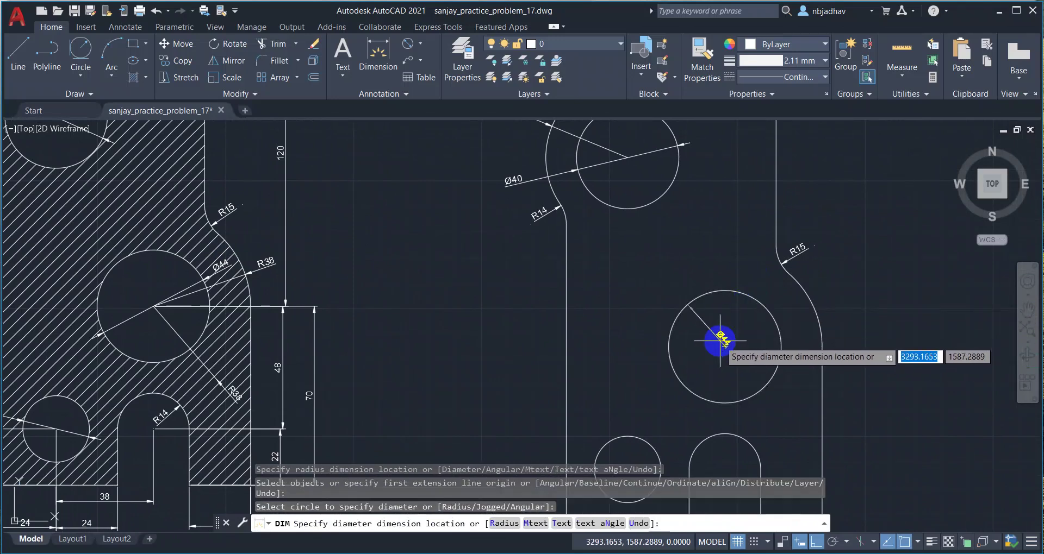
{"action": "left_click", "coordinate": [642, 315]}
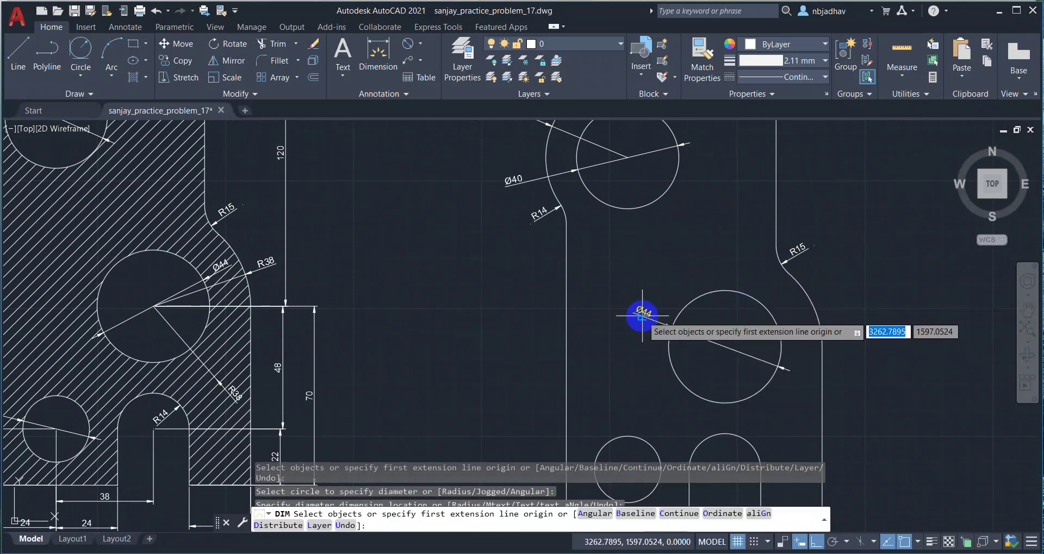
Place an R38 radius dimension on the outer arc around the hole
{"action": "left_click", "coordinate": [802, 295]}
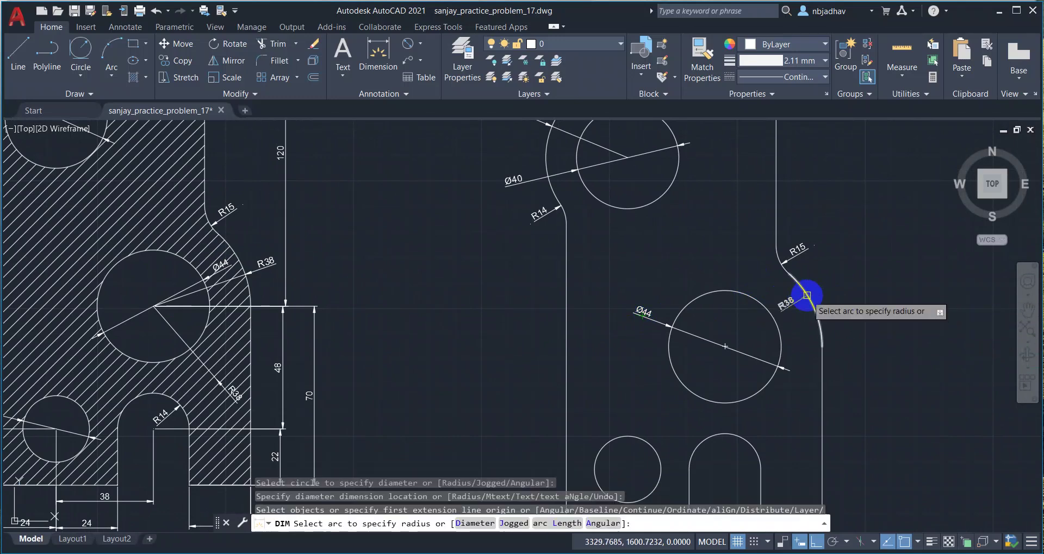
{"action": "left_click", "coordinate": [804, 294]}
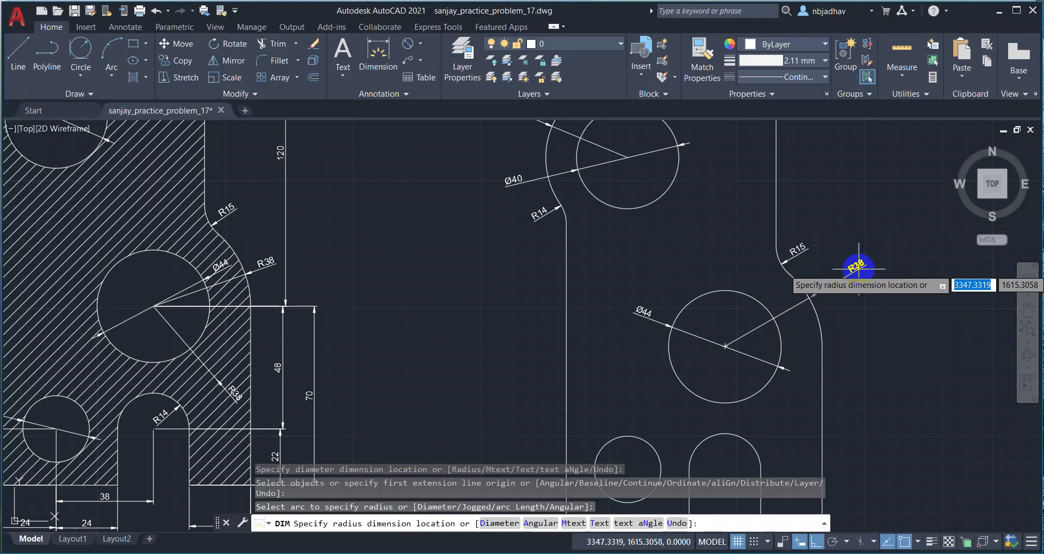
{"action": "left_click", "coordinate": [858, 269]}
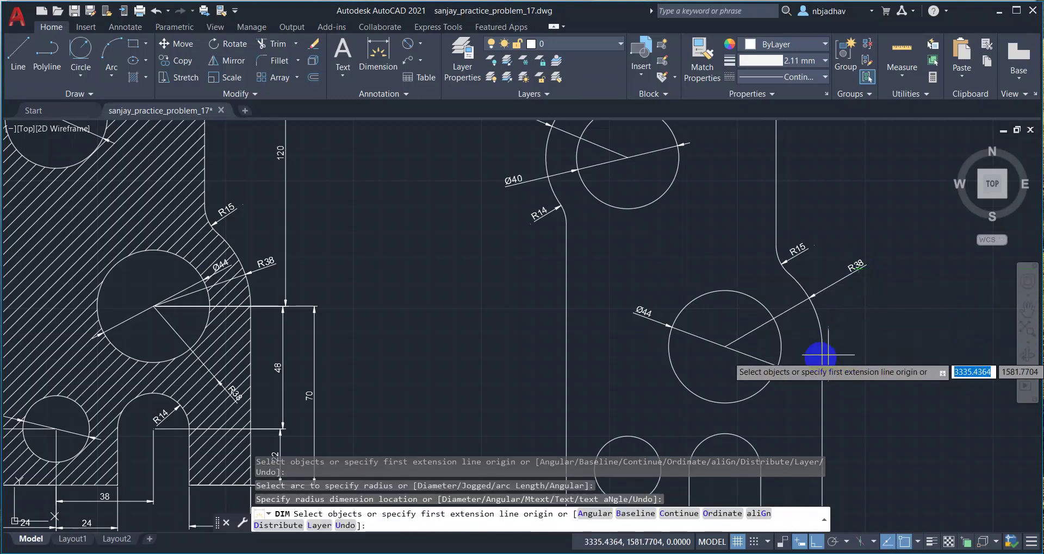
{"action": "scroll", "coordinate": [732, 325], "scroll_direction": "down", "scroll_amount": 3}
Dimension the lower left hole with a Ø26 diameter above it
{"action": "scroll", "coordinate": [706, 296], "scroll_direction": "up", "scroll_amount": 2}
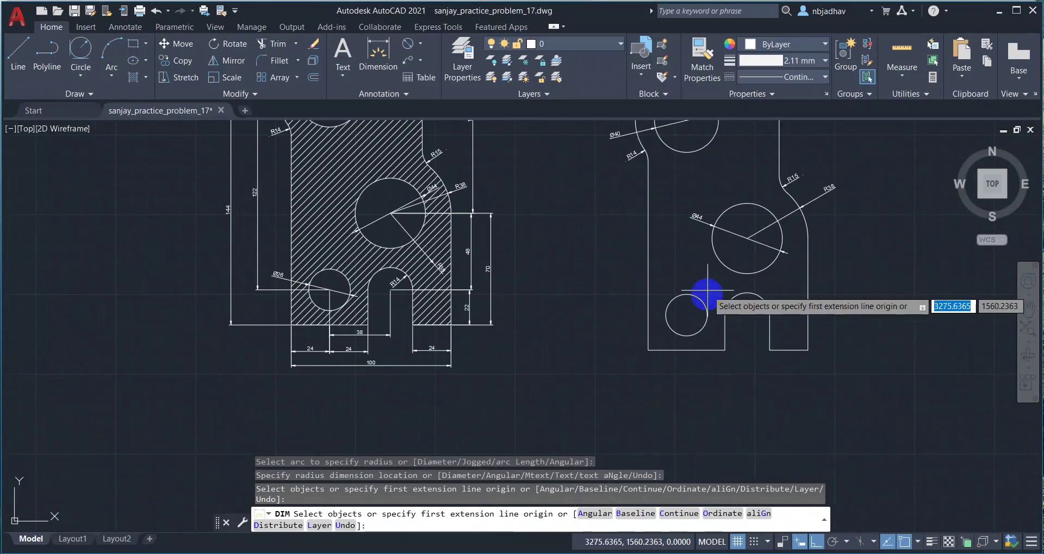
{"action": "scroll", "coordinate": [704, 295], "scroll_direction": "up", "scroll_amount": 1}
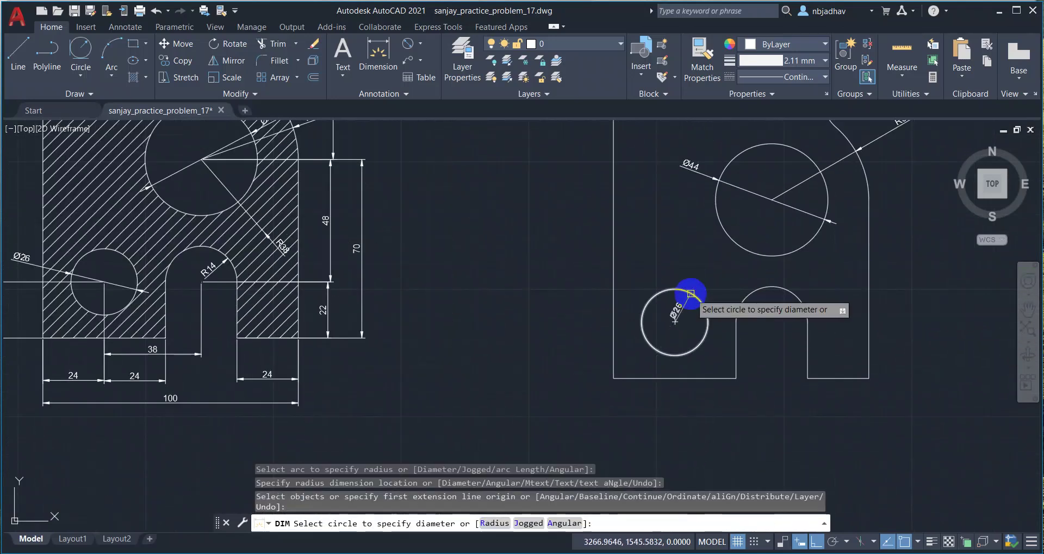
{"action": "left_click", "coordinate": [690, 294]}
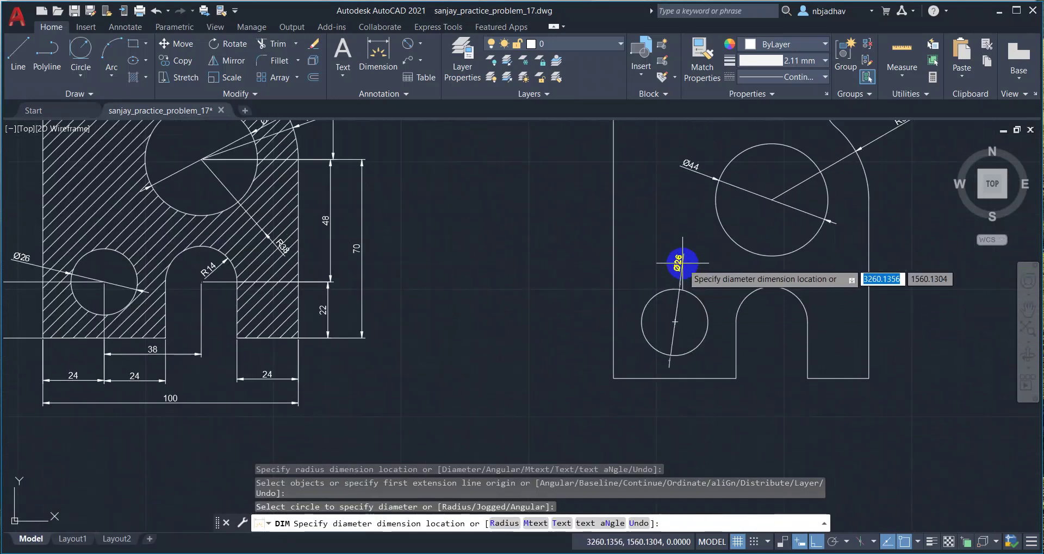
{"action": "left_click", "coordinate": [680, 264]}
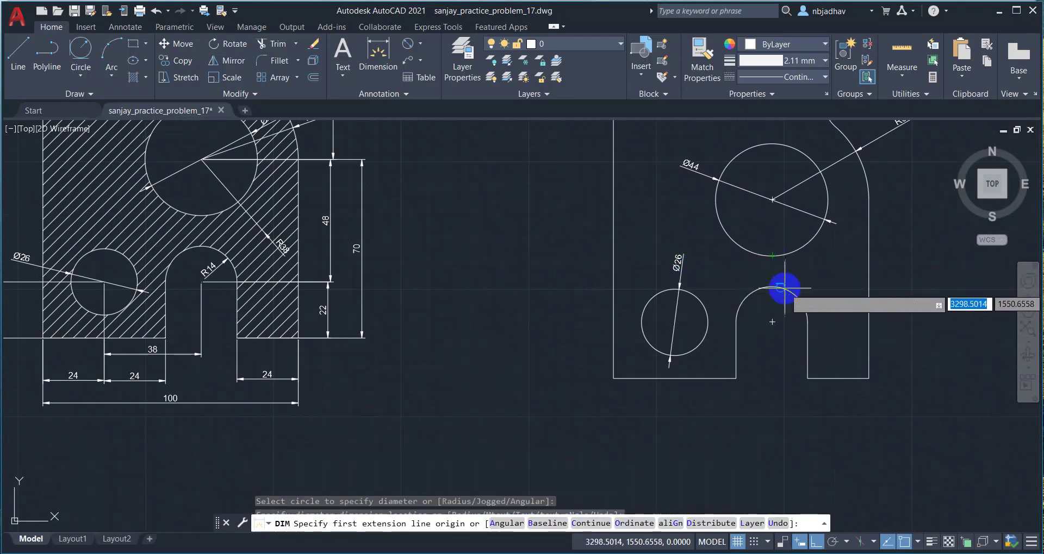
Add the R14 radius dimension above the slot's arc
{"action": "scroll", "coordinate": [781, 289], "scroll_direction": "up", "scroll_amount": 2}
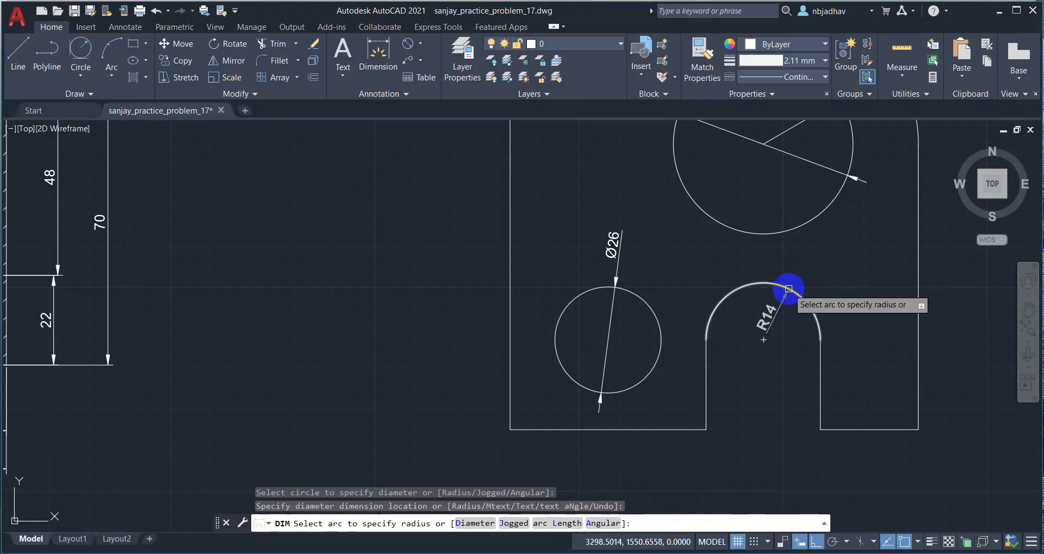
{"action": "left_click", "coordinate": [788, 289]}
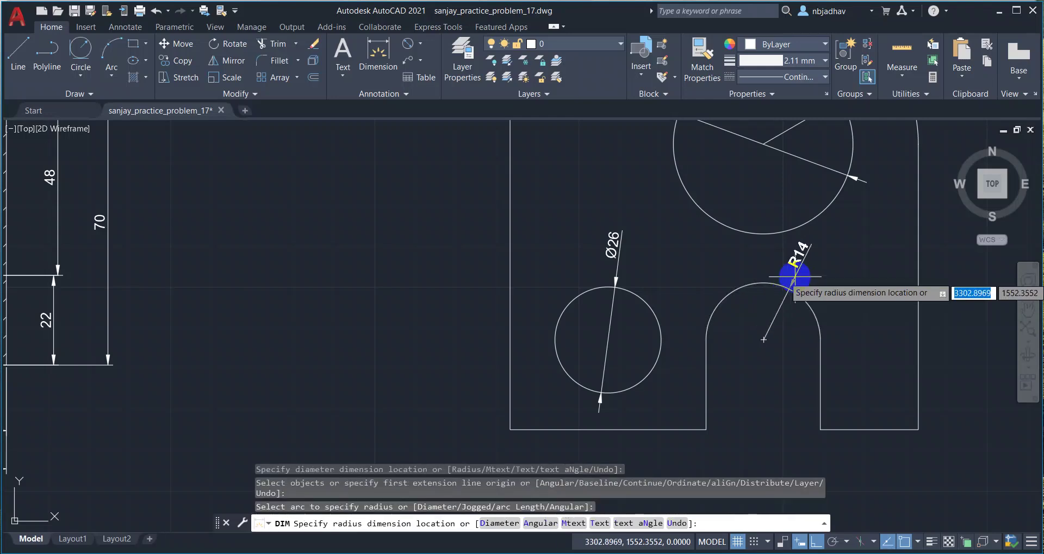
{"action": "left_click", "coordinate": [804, 267]}
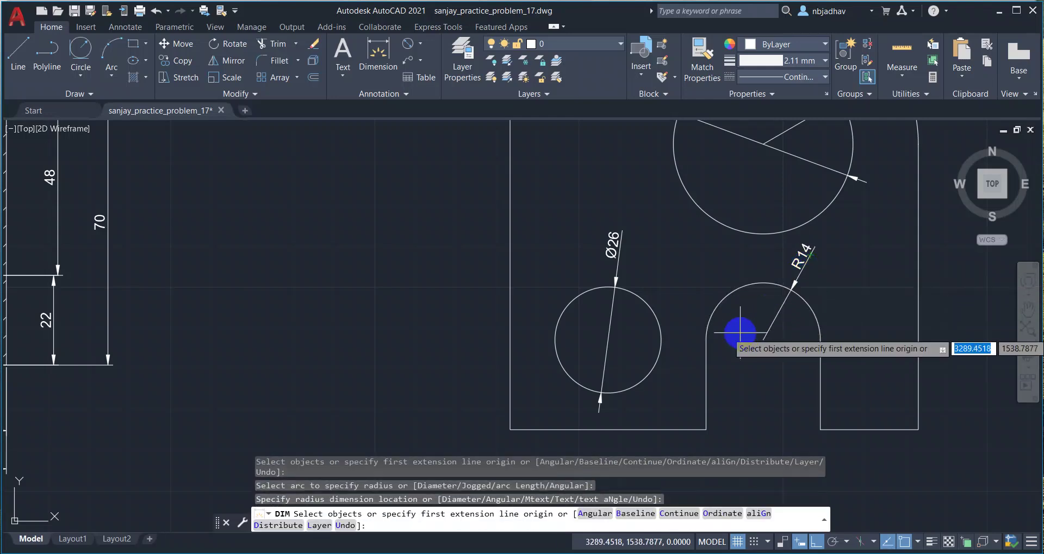
{"action": "scroll", "coordinate": [740, 323], "scroll_direction": "down", "scroll_amount": 2}
{"action": "scroll", "coordinate": [740, 323], "scroll_direction": "down", "scroll_amount": 2}
{"action": "middle_click_drag", "start_coordinate": [603, 265], "coordinate": [563, 320]}
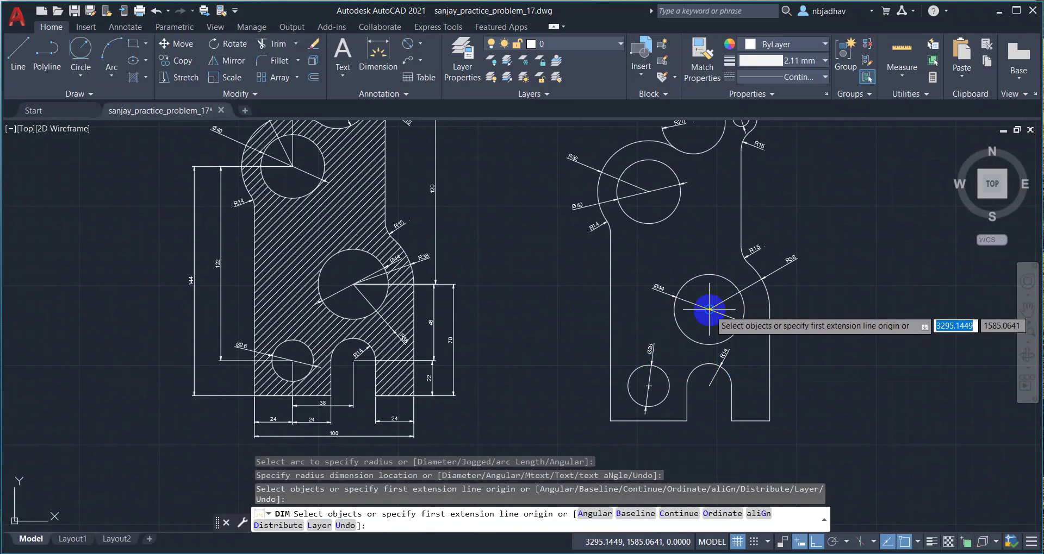
{"action": "scroll", "coordinate": [728, 287], "scroll_direction": "down", "scroll_amount": 2}
{"action": "scroll", "coordinate": [724, 282], "scroll_direction": "up", "scroll_amount": 2}
{"action": "mouse_move", "coordinate": [713, 226]}
{"action": "middle_mouse_down"}
{"action": "mouse_move", "coordinate": [678, 263]}
{"action": "mouse_move", "coordinate": [686, 246]}
{"action": "middle_mouse_up"}
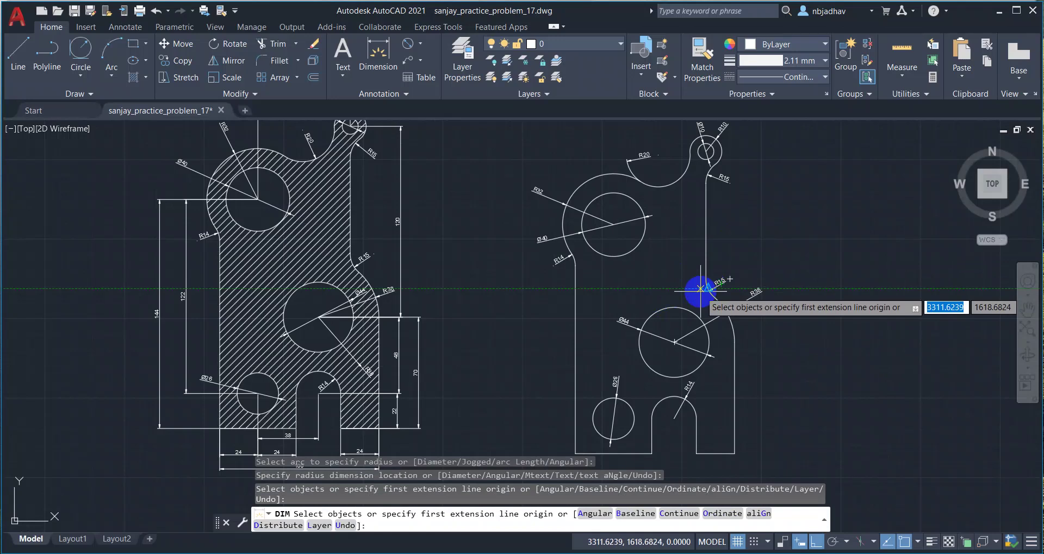
Add the 122 and 144 vertical dimensions from the Ø40 circle's centre
{"action": "left_click", "coordinate": [613, 224]}
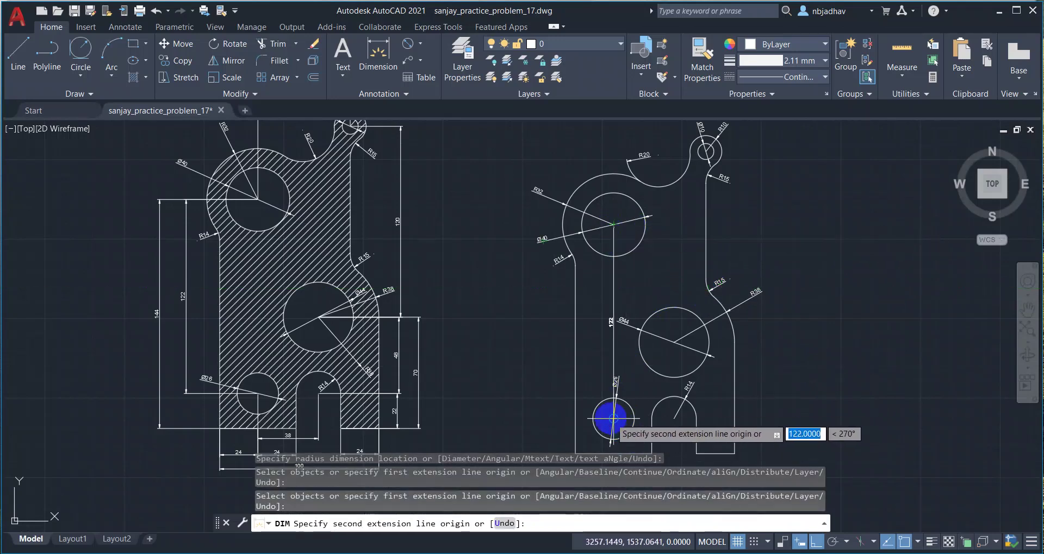
{"action": "left_click", "coordinate": [610, 419]}
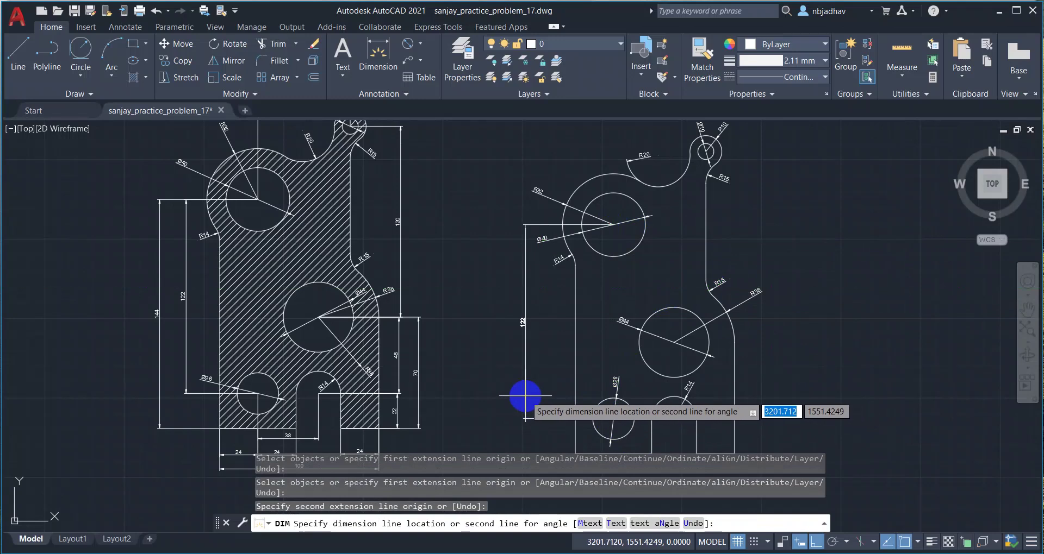
{"action": "left_click", "coordinate": [525, 394]}
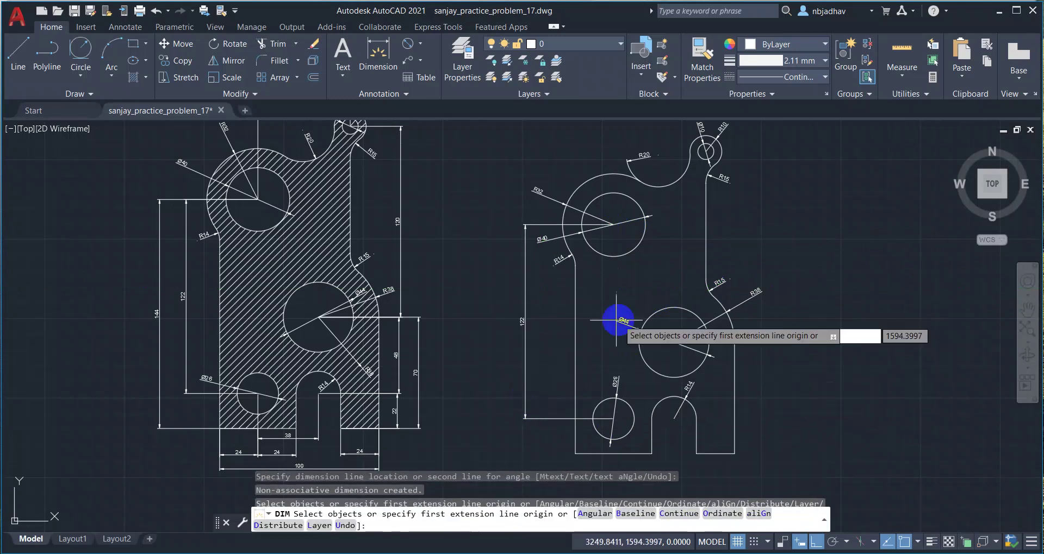
{"action": "left_click", "coordinate": [613, 224]}
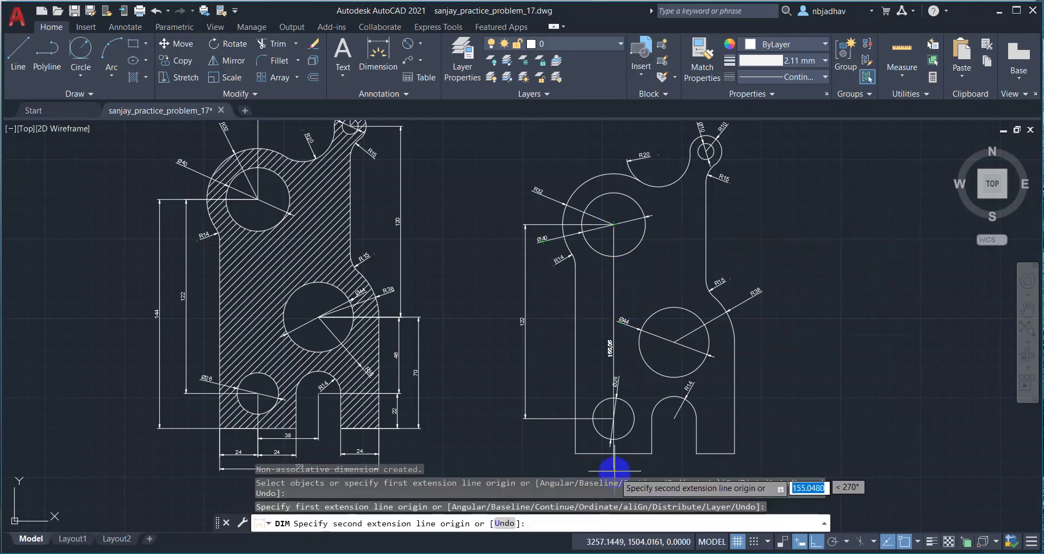
{"action": "left_click", "coordinate": [574, 455]}
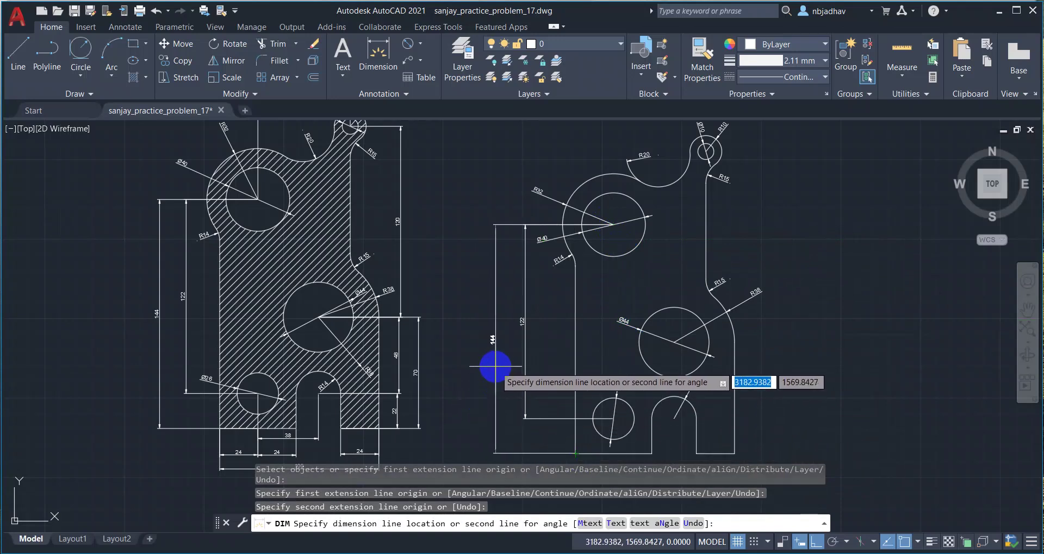
{"action": "left_click", "coordinate": [496, 360]}
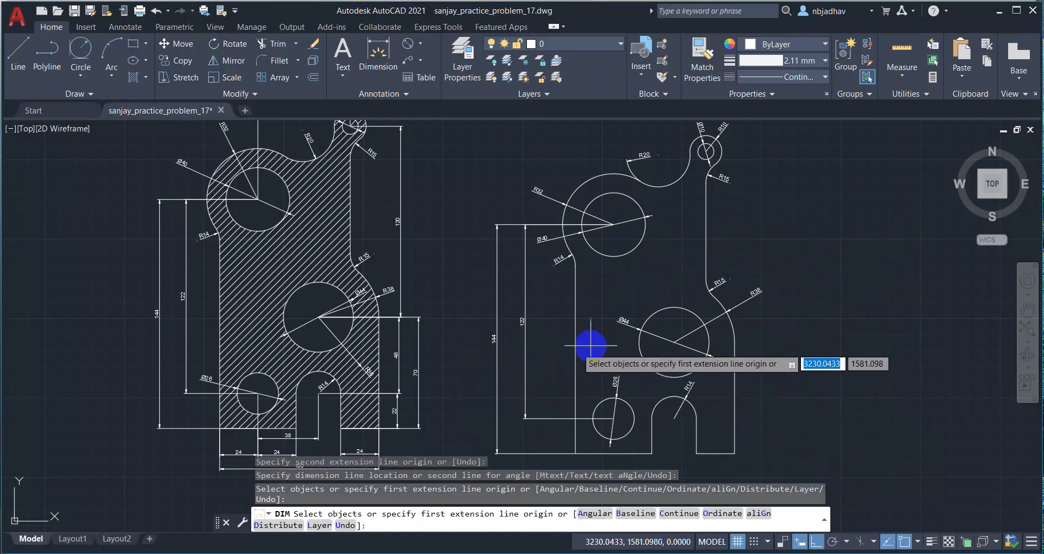
{"action": "scroll", "coordinate": [666, 354], "scroll_direction": "down", "scroll_amount": 2}
{"action": "scroll", "coordinate": [671, 326], "scroll_direction": "up", "scroll_amount": 1}
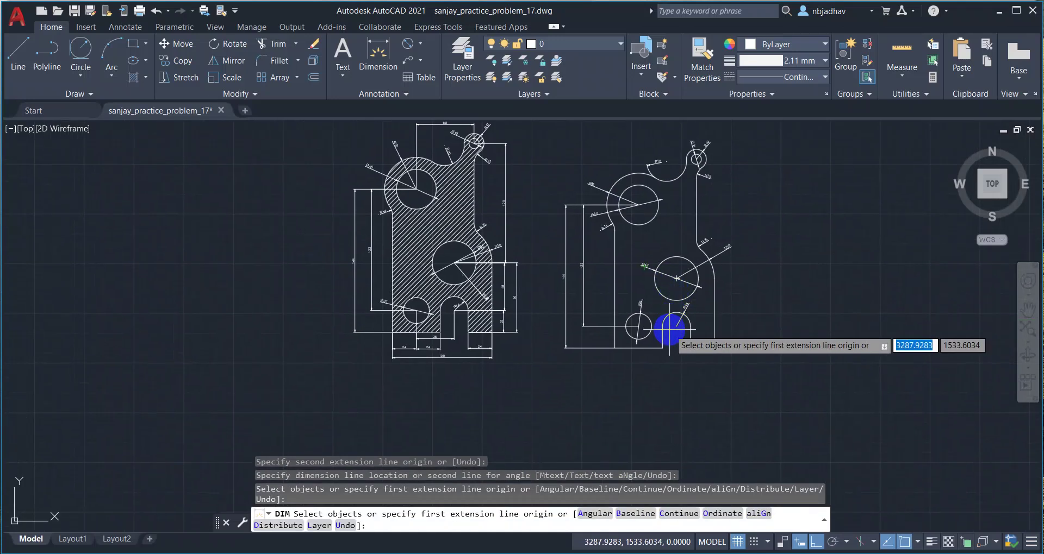
{"action": "scroll", "coordinate": [670, 338], "scroll_direction": "up", "scroll_amount": 1}
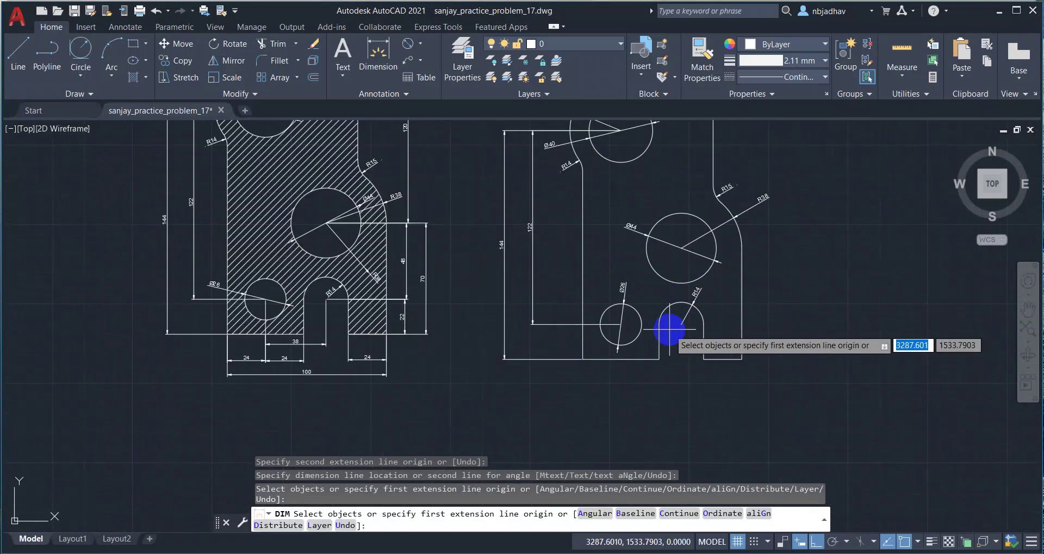
Place the 38 and 24 horizontal dimensions below the plate
{"action": "left_click", "coordinate": [621, 325]}
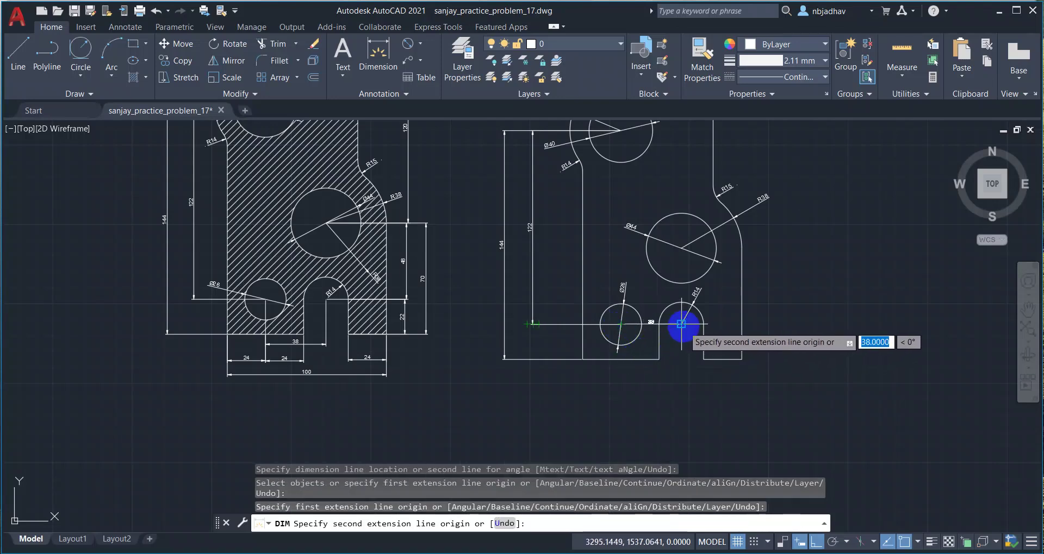
{"action": "left_click", "coordinate": [681, 324]}
{"action": "scroll", "coordinate": [664, 363], "scroll_direction": "up", "scroll_amount": 2}
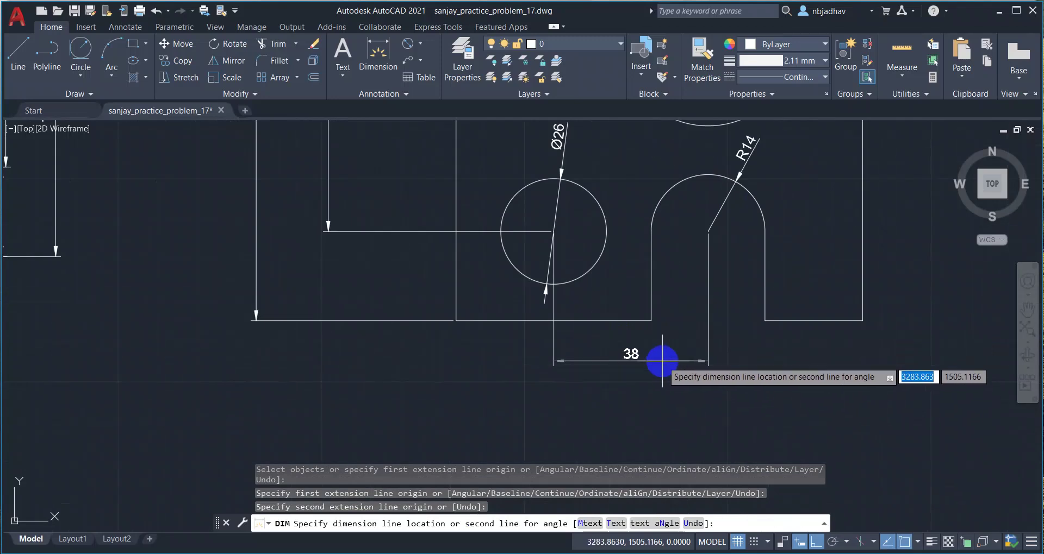
{"action": "left_click", "coordinate": [662, 360]}
{"action": "scroll", "coordinate": [683, 368], "scroll_direction": "down", "scroll_amount": 4}
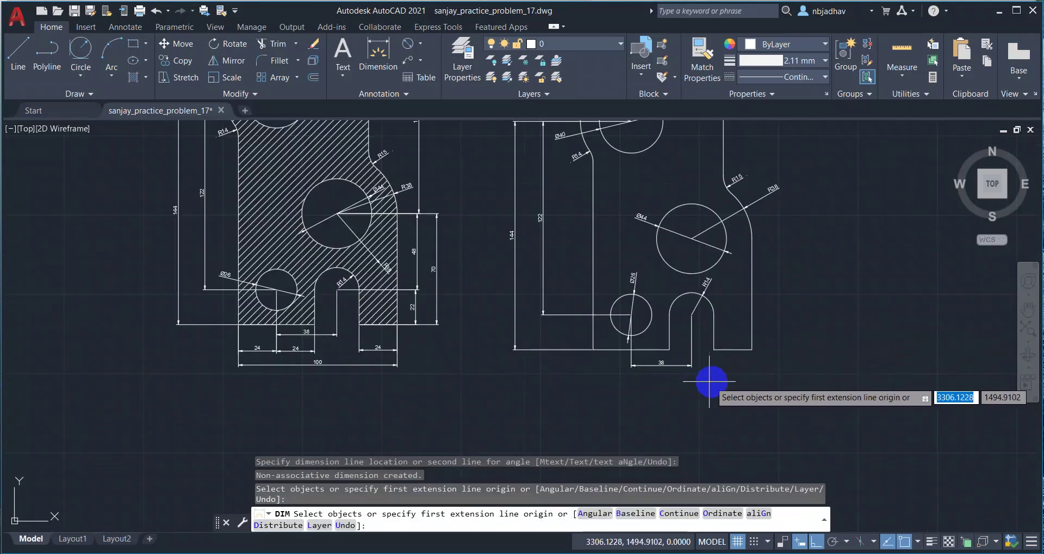
{"action": "key", "text": "Return"}
{"action": "left_click", "coordinate": [714, 350]}
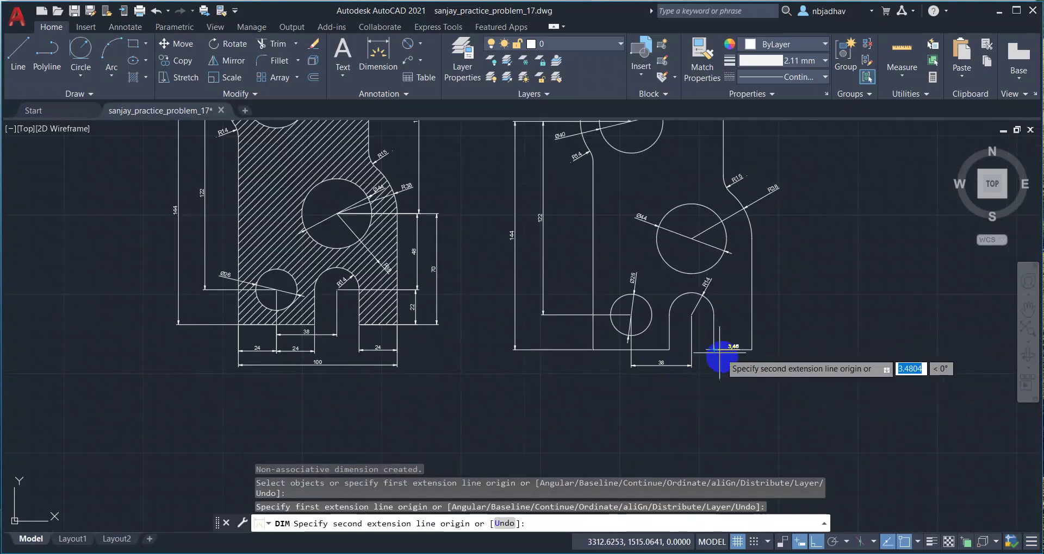
{"action": "left_click", "coordinate": [752, 349]}
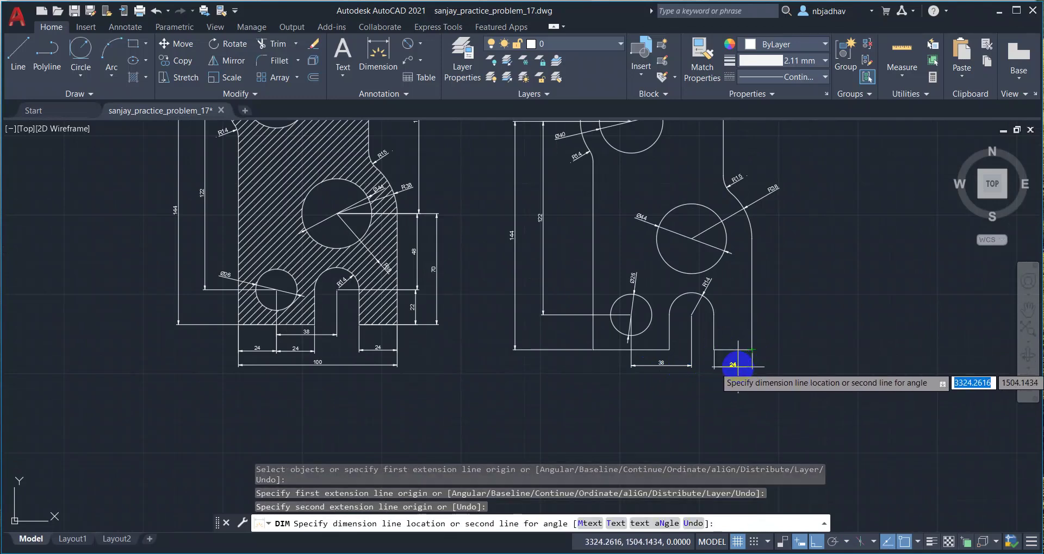
{"action": "left_click", "coordinate": [737, 365]}
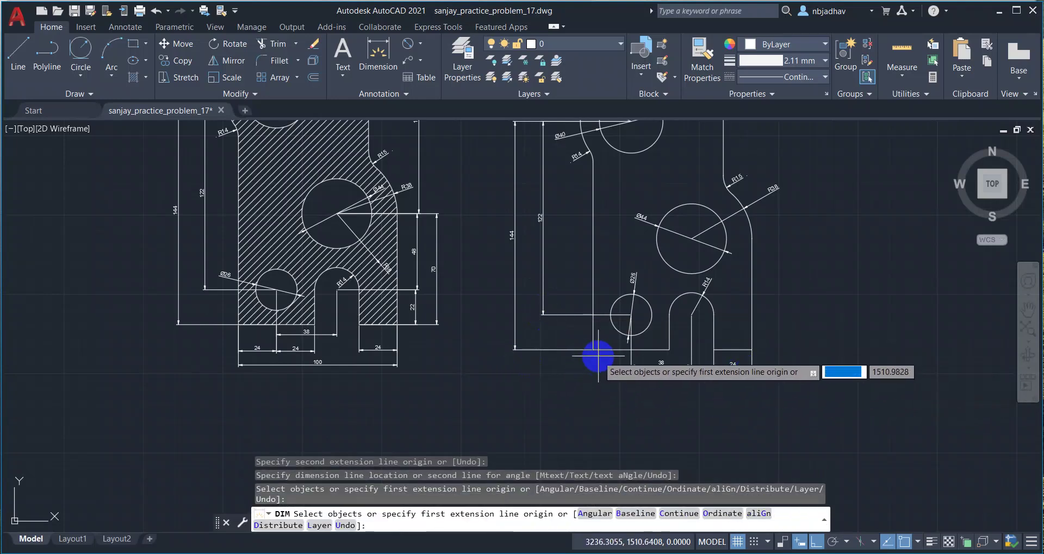
Add the 48 dimension from the bottom-left corner to the slot's left wall
{"action": "key", "text": "Return"}
{"action": "left_click", "coordinate": [593, 350]}
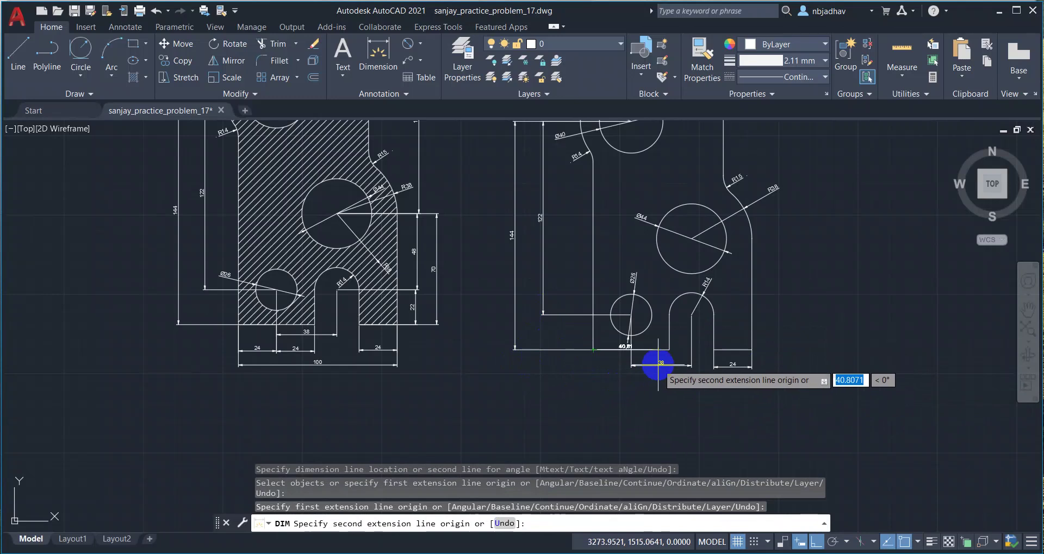
{"action": "left_click", "coordinate": [669, 351]}
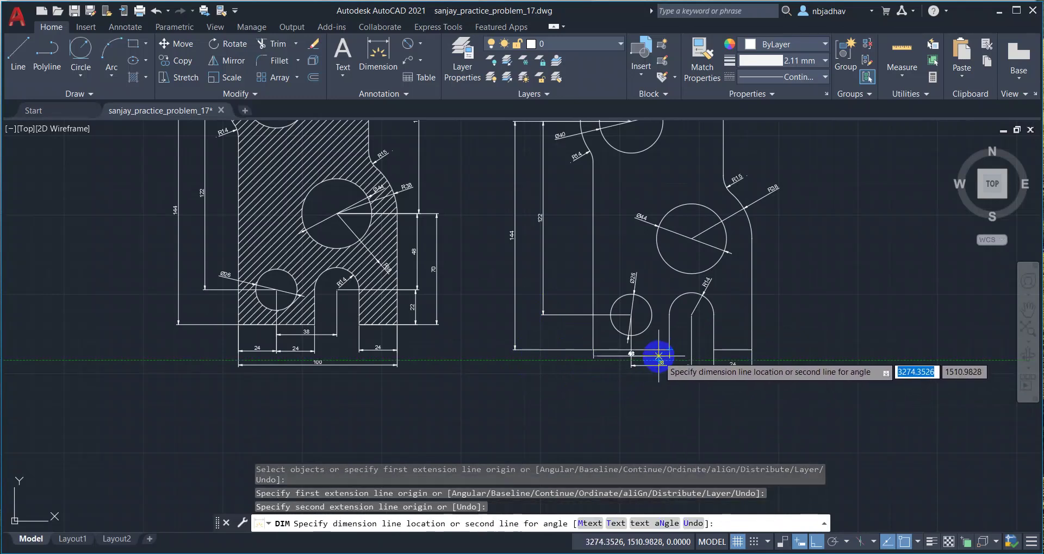
{"action": "left_click", "coordinate": [659, 356]}
{"action": "scroll", "coordinate": [658, 357], "scroll_direction": "up", "scroll_amount": 3}
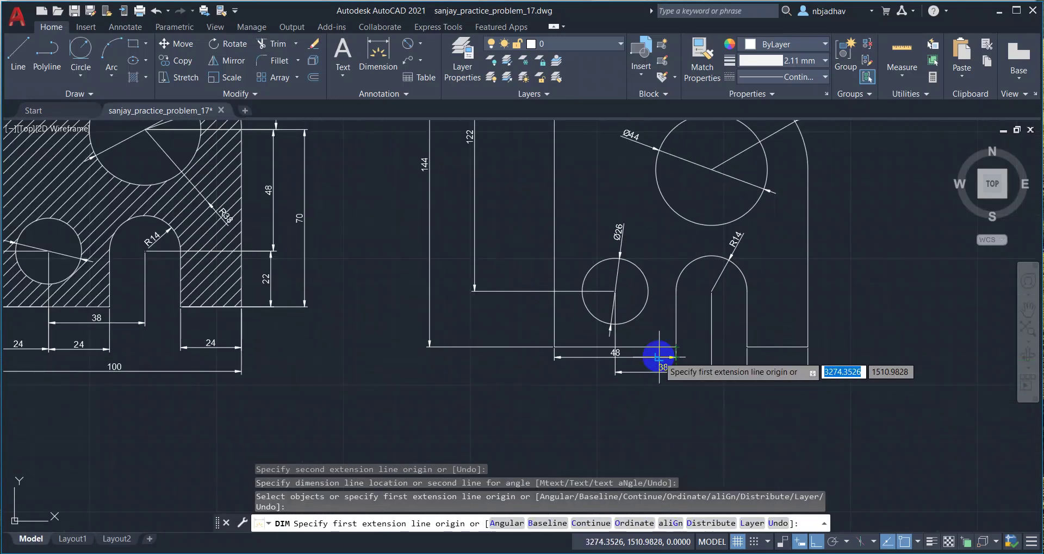
{"action": "scroll", "coordinate": [658, 357], "scroll_direction": "up", "scroll_amount": 3}
{"action": "scroll", "coordinate": [620, 391], "scroll_direction": "down", "scroll_amount": 2}
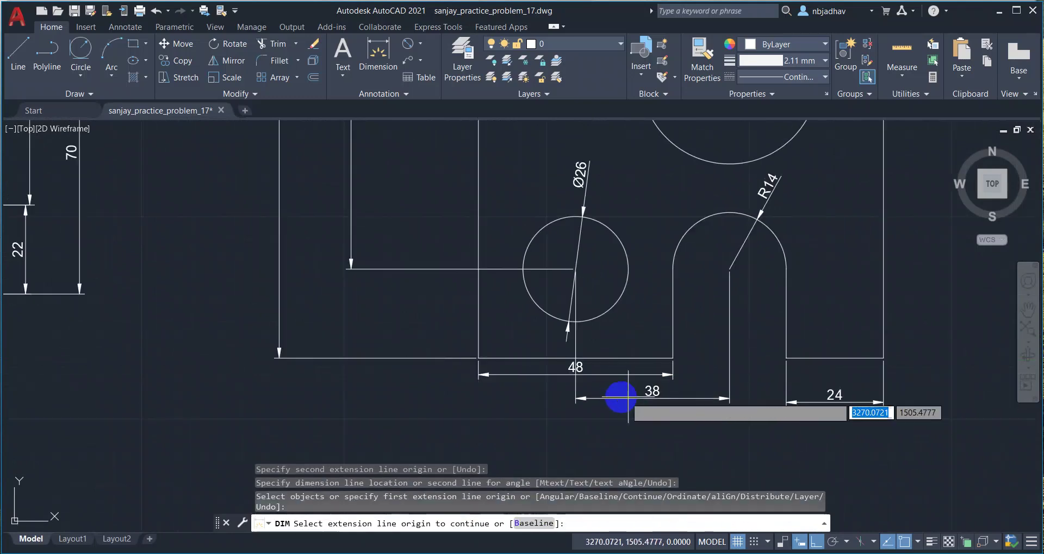
{"action": "scroll", "coordinate": [566, 415], "scroll_direction": "down", "scroll_amount": 3}
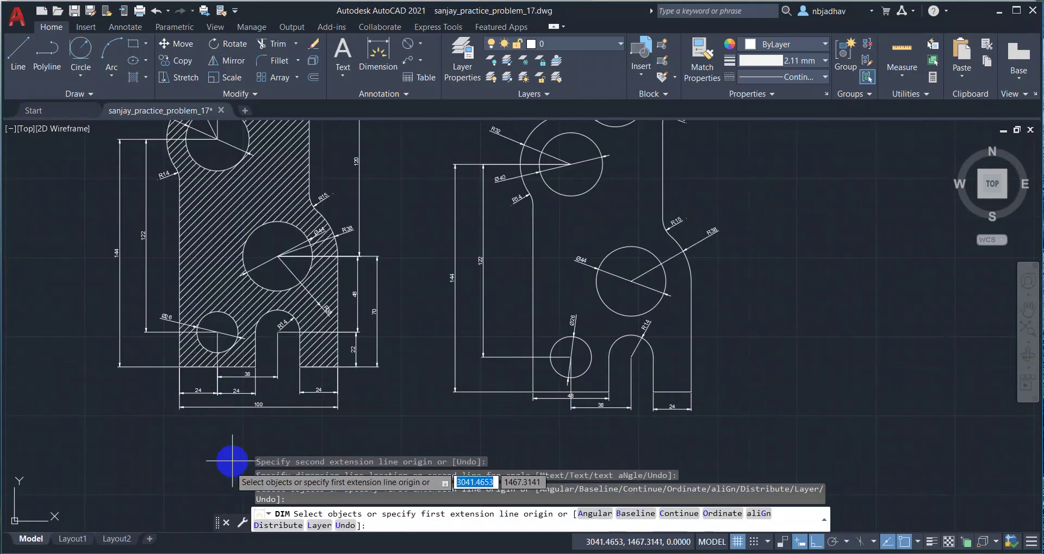
{"action": "scroll", "coordinate": [531, 400], "scroll_direction": "up", "scroll_amount": 2}
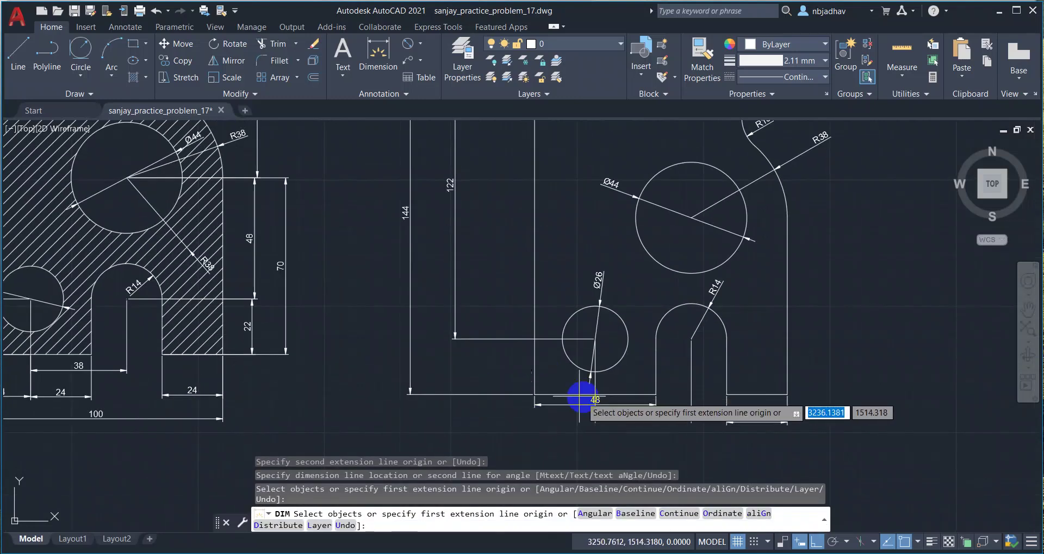
{"action": "scroll", "coordinate": [723, 350], "scroll_direction": "up", "scroll_amount": 1}
{"action": "scroll", "coordinate": [742, 354], "scroll_direction": "down", "scroll_amount": 2}
{"action": "scroll", "coordinate": [796, 353], "scroll_direction": "down", "scroll_amount": 1}
{"action": "scroll", "coordinate": [718, 349], "scroll_direction": "up", "scroll_amount": 1}
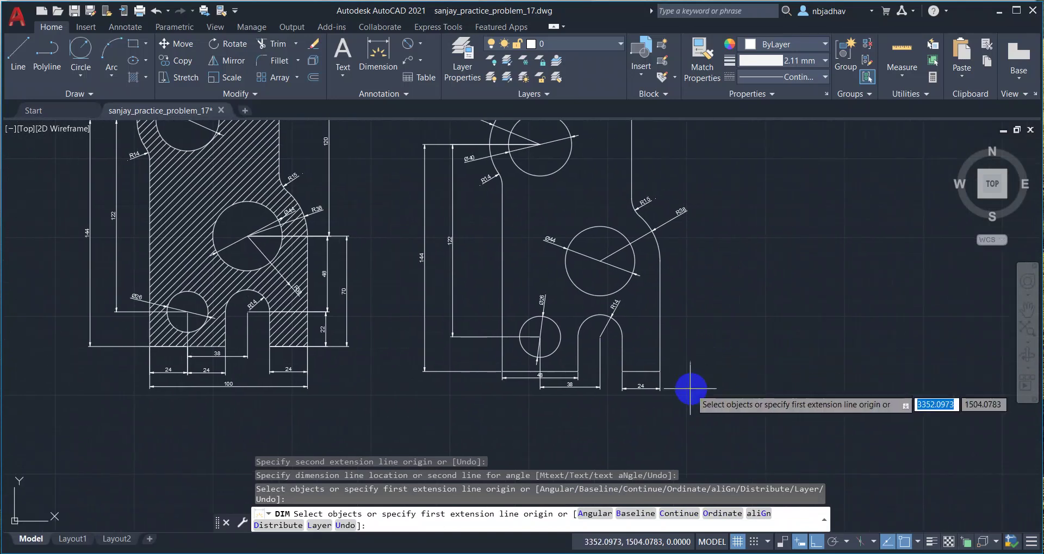
{"action": "scroll", "coordinate": [686, 396], "scroll_direction": "up", "scroll_amount": 1}
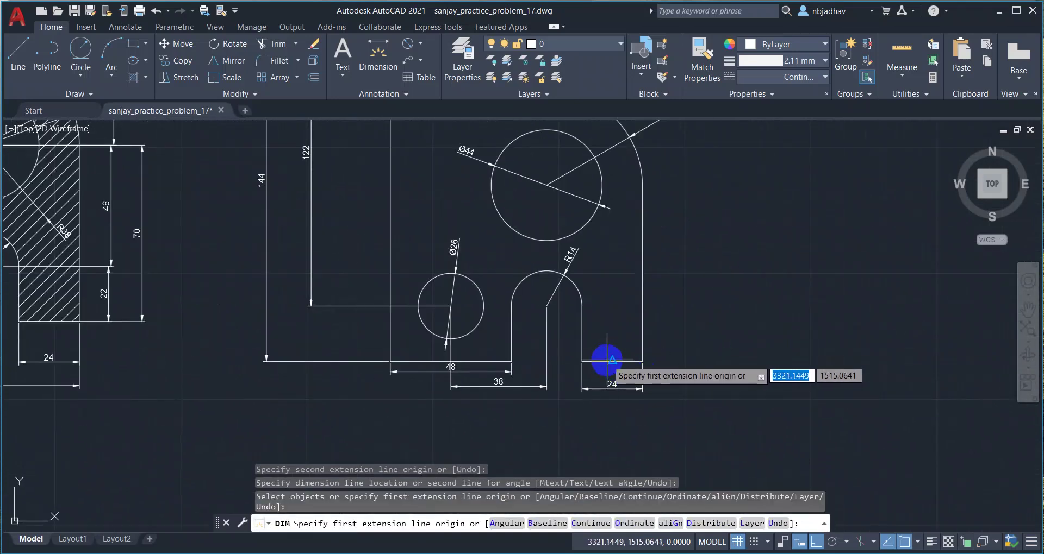
Add the 22 vertical dimension beside the slot
{"action": "key", "text": "Return"}
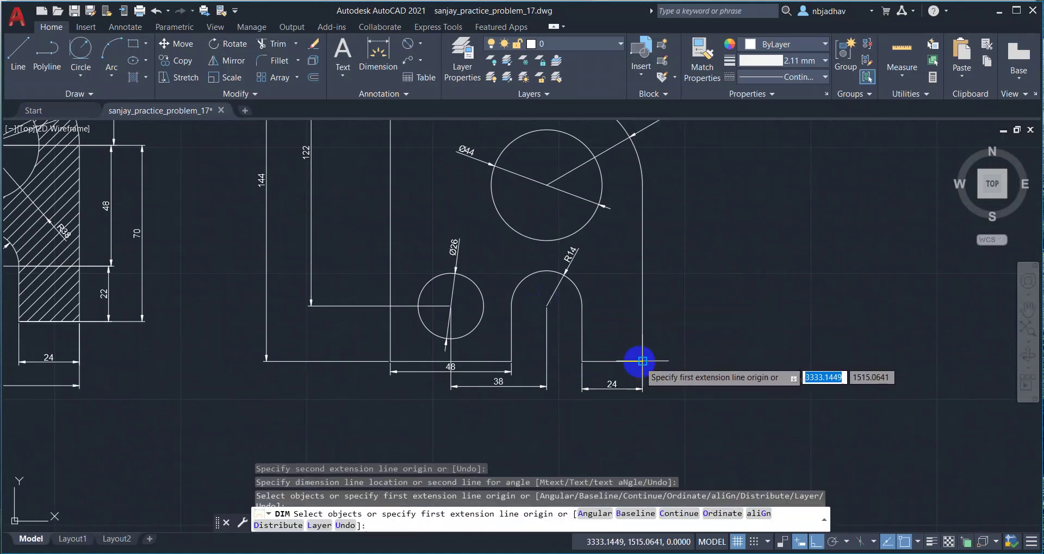
{"action": "left_click", "coordinate": [641, 361]}
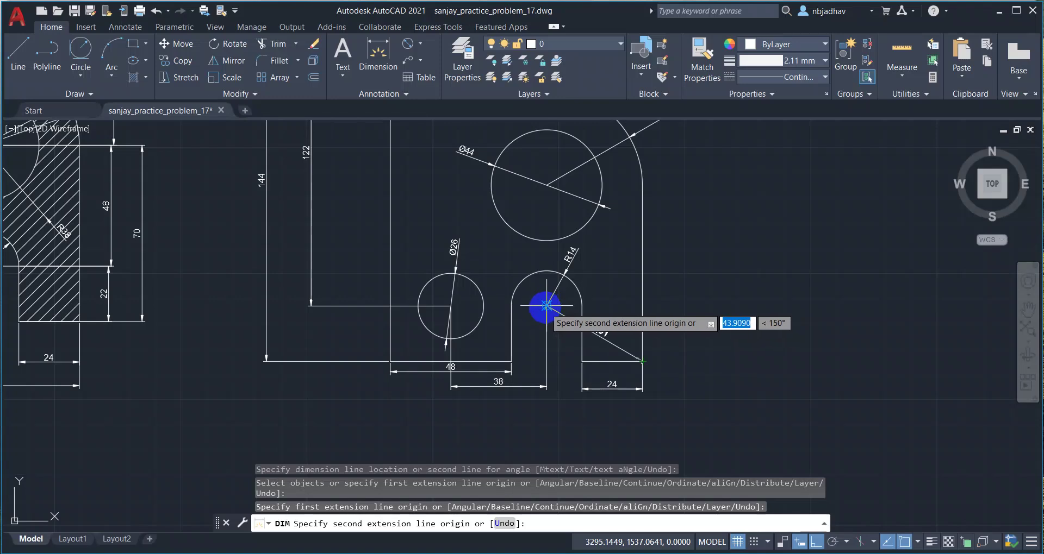
{"action": "left_click", "coordinate": [547, 306]}
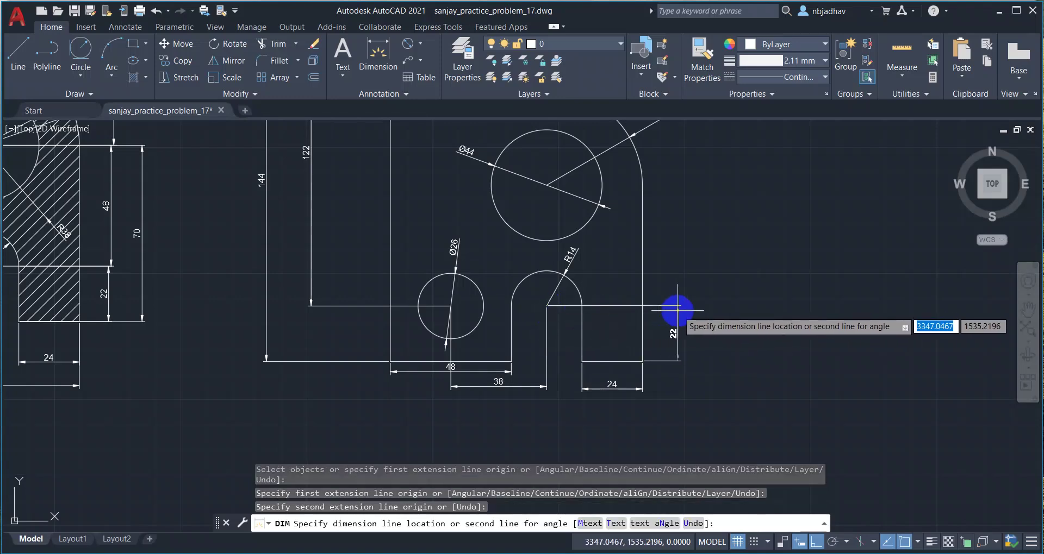
{"action": "left_click", "coordinate": [677, 310]}
{"action": "scroll", "coordinate": [729, 354], "scroll_direction": "down", "scroll_amount": 4}
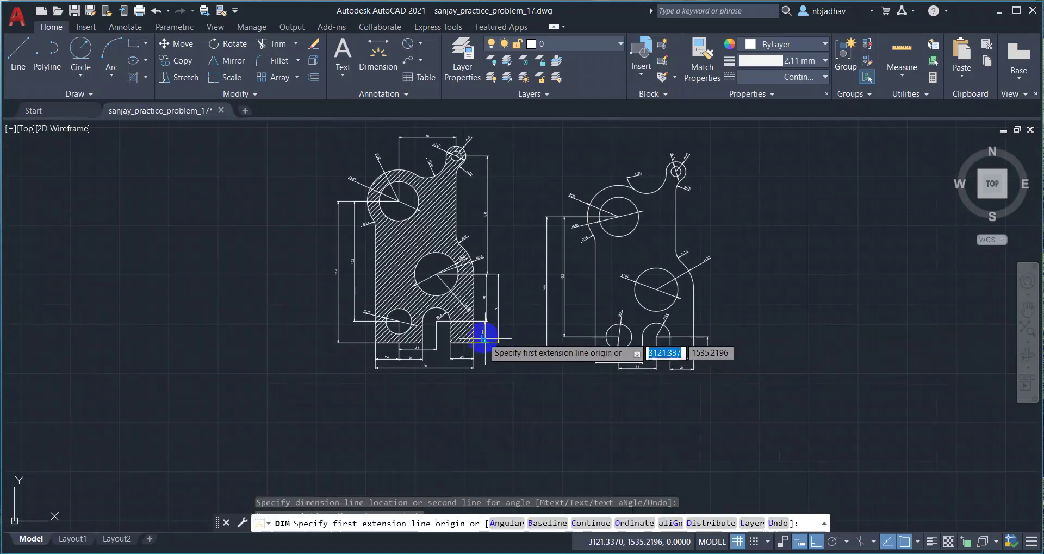
{"action": "scroll", "coordinate": [489, 343], "scroll_direction": "up", "scroll_amount": 2}
{"action": "scroll", "coordinate": [481, 348], "scroll_direction": "up", "scroll_amount": 2}
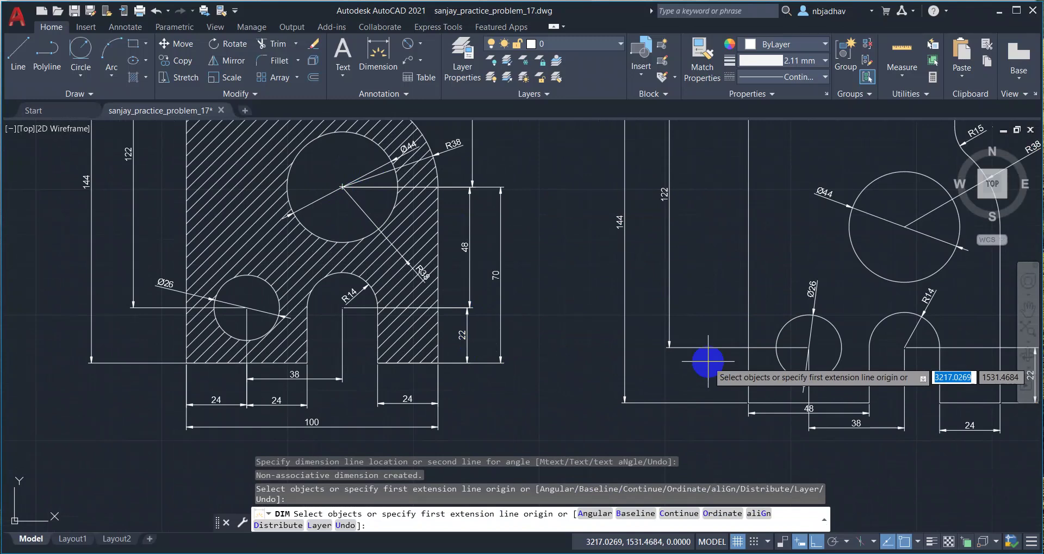
{"action": "scroll", "coordinate": [702, 361], "scroll_direction": "down", "scroll_amount": 2}
{"action": "scroll", "coordinate": [922, 378], "scroll_direction": "up", "scroll_amount": 2}
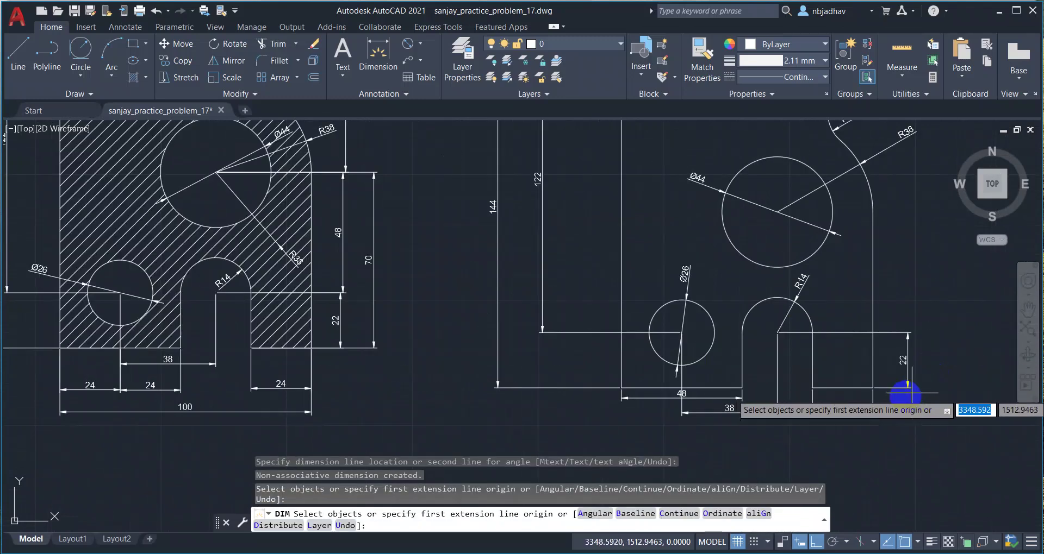
Place the 70 and 48 vertical dimensions up to the Ø44 circle centre
{"action": "left_click", "coordinate": [873, 388]}
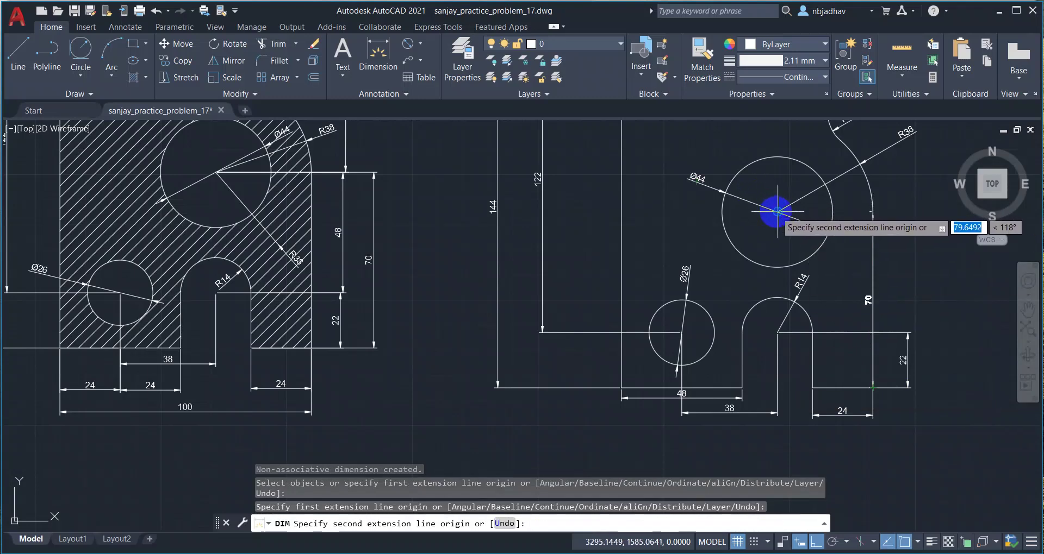
{"action": "left_click", "coordinate": [776, 212]}
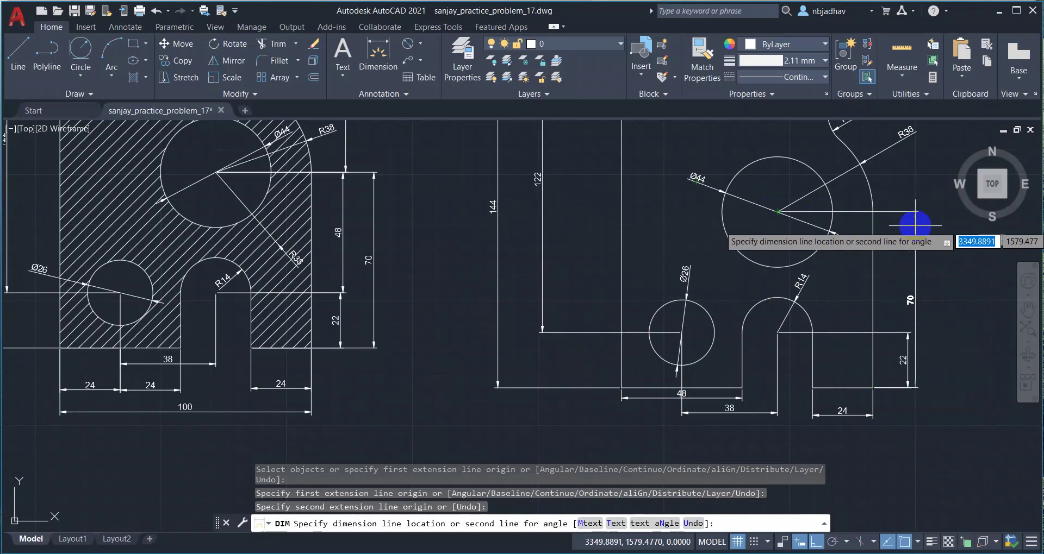
{"action": "left_click", "coordinate": [931, 234]}
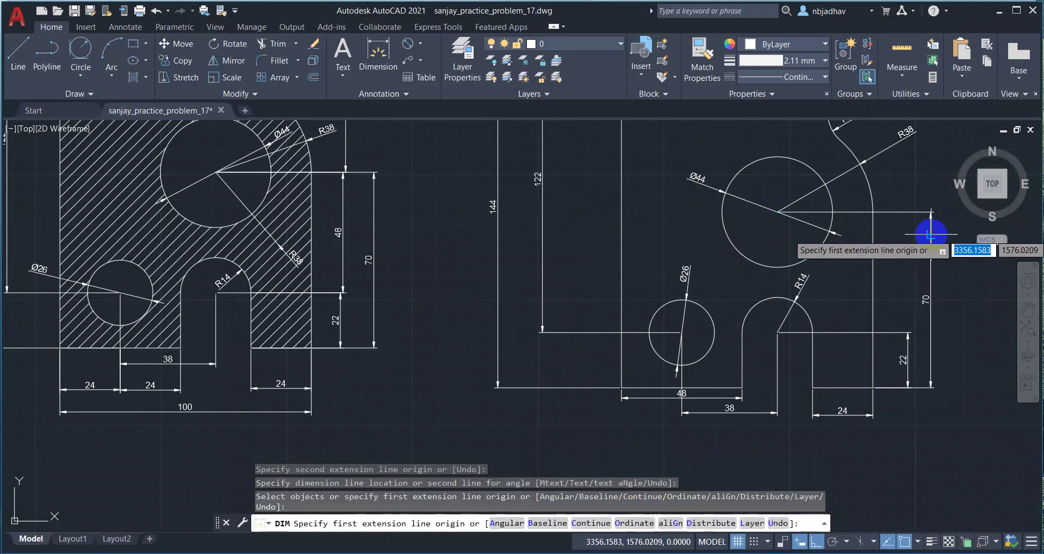
{"action": "type", "text": "c"}
{"action": "key", "text": "Return"}
{"action": "key", "text": "Escape"}
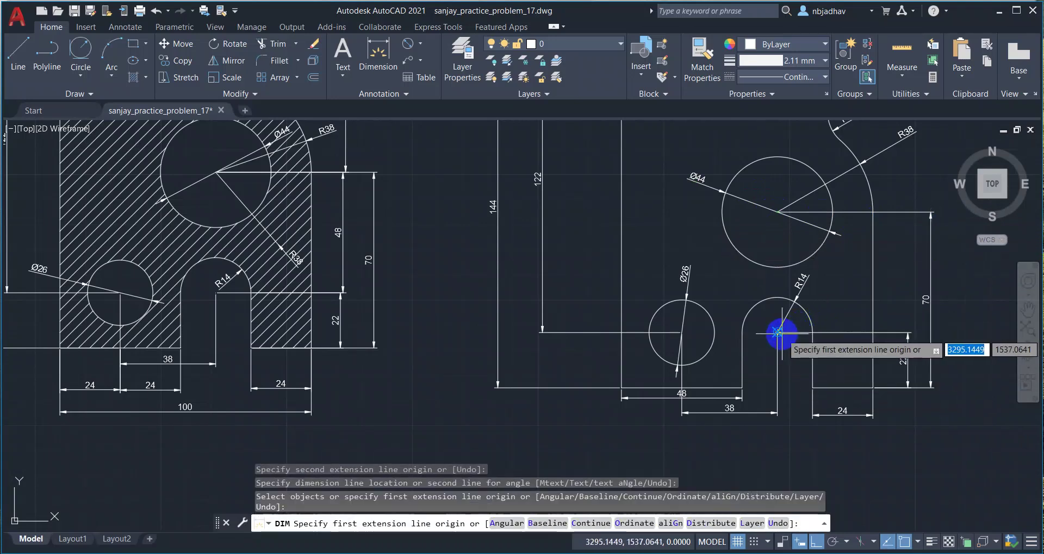
{"action": "left_click", "coordinate": [777, 332]}
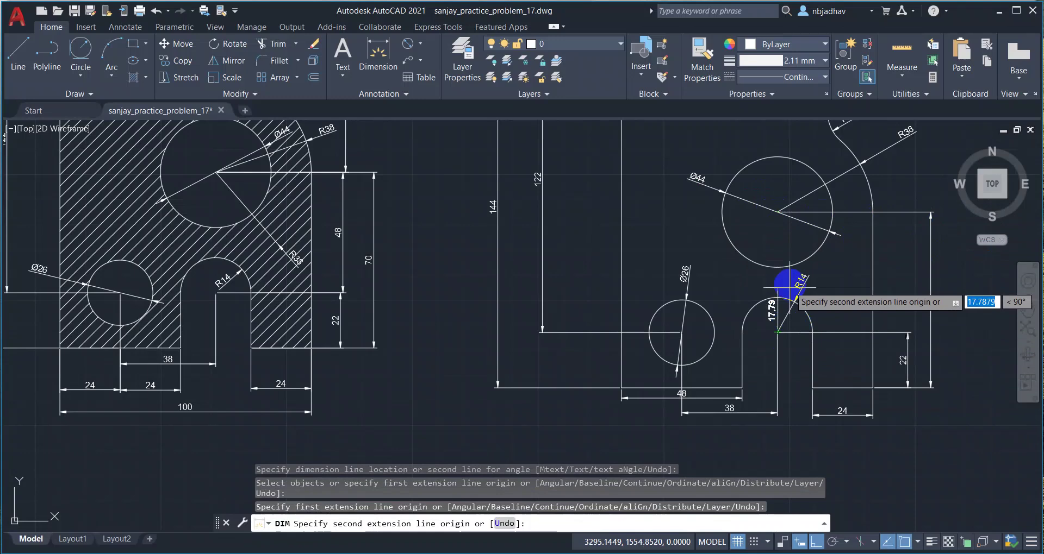
{"action": "left_click", "coordinate": [778, 213]}
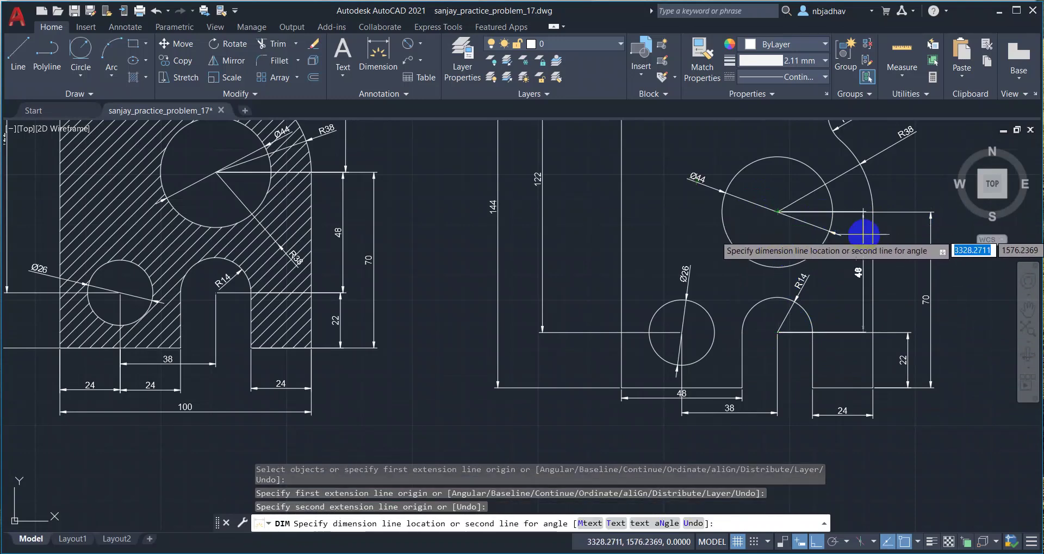
{"action": "left_click", "coordinate": [901, 245]}
Add the 120 vertical dimension from the Ø44 centre to the Ø10 hole centre
{"action": "scroll", "coordinate": [591, 315], "scroll_direction": "down", "scroll_amount": 2}
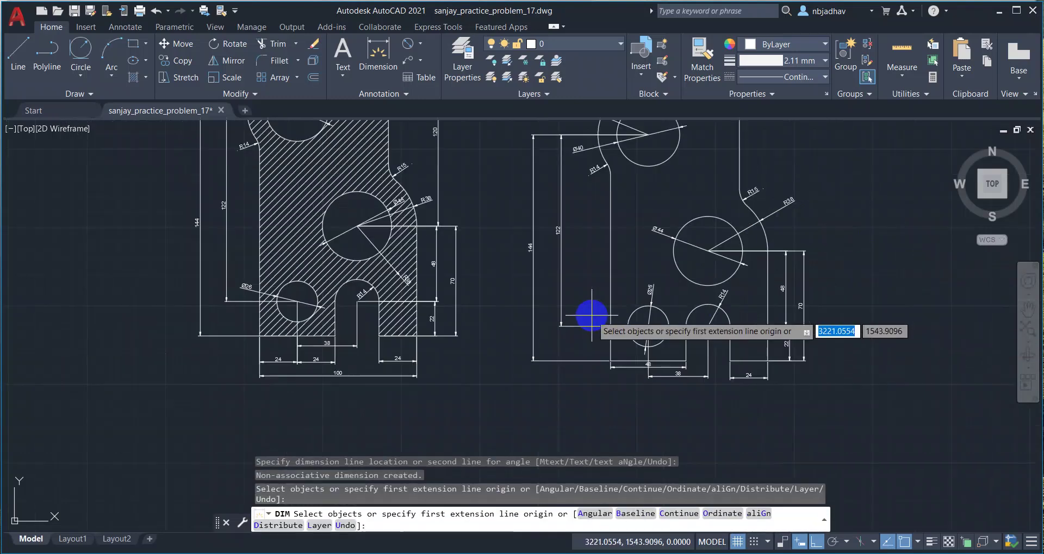
{"action": "middle_click_drag", "start_coordinate": [663, 246], "coordinate": [664, 326]}
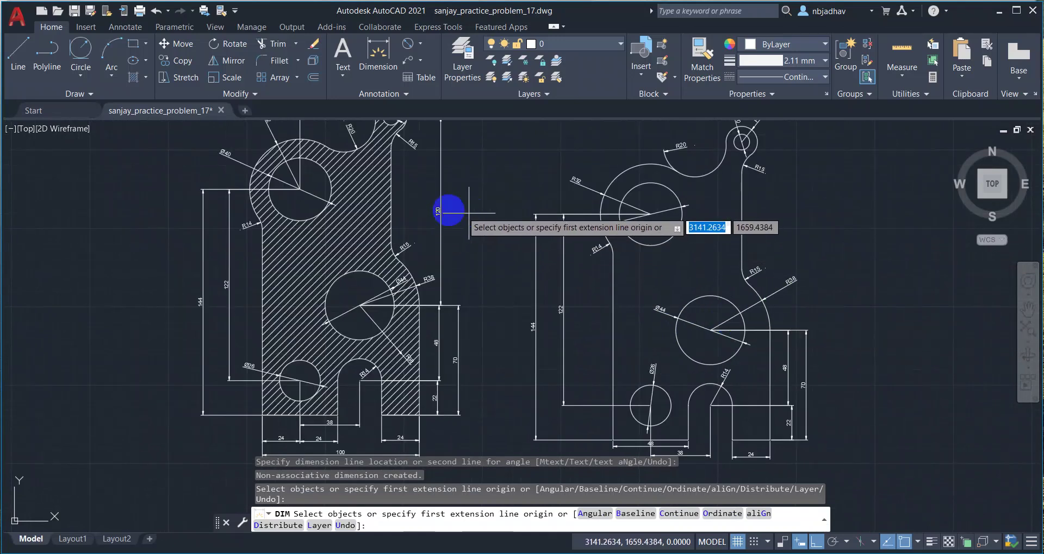
{"action": "left_click", "coordinate": [710, 330]}
{"action": "scroll", "coordinate": [732, 234], "scroll_direction": "up", "scroll_amount": 1}
{"action": "scroll", "coordinate": [624, 289], "scroll_direction": "up", "scroll_amount": 1}
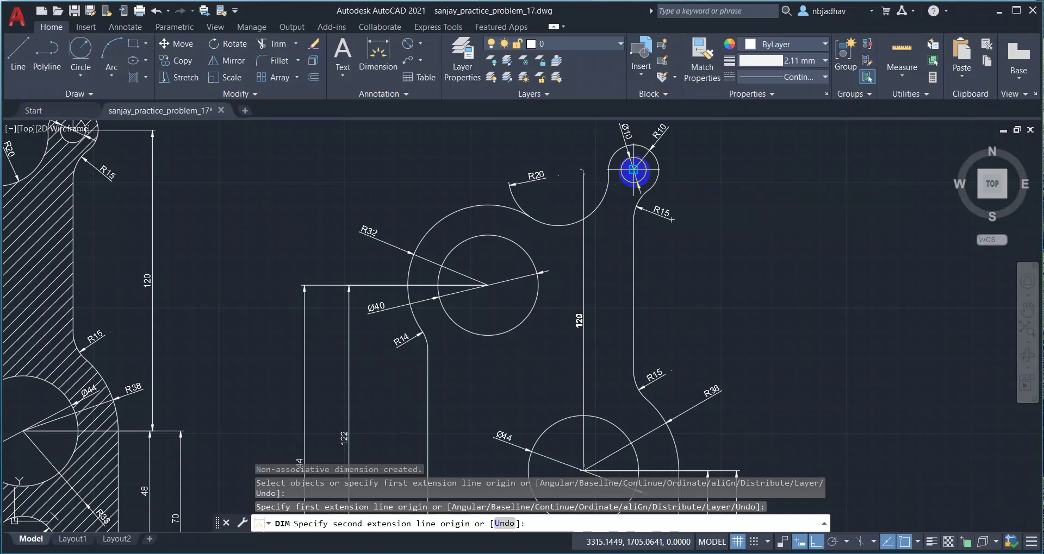
{"action": "left_click", "coordinate": [633, 170]}
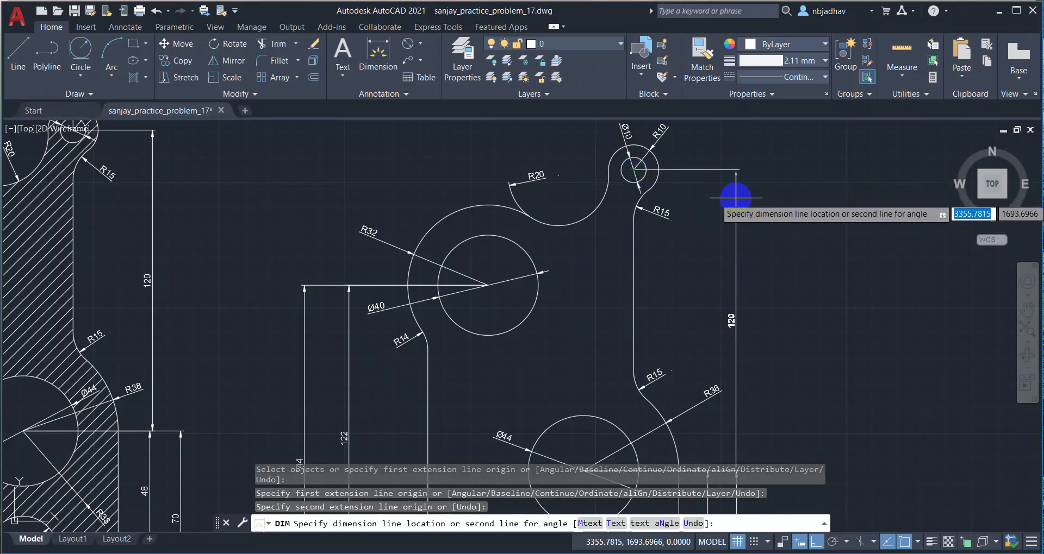
{"action": "left_click", "coordinate": [736, 198]}
Place the 58 dimension from the Ø40 centre to the R10 arc centre
{"action": "scroll", "coordinate": [648, 233], "scroll_direction": "down", "scroll_amount": 2}
{"action": "middle_click_drag", "start_coordinate": [629, 221], "coordinate": [678, 295]}
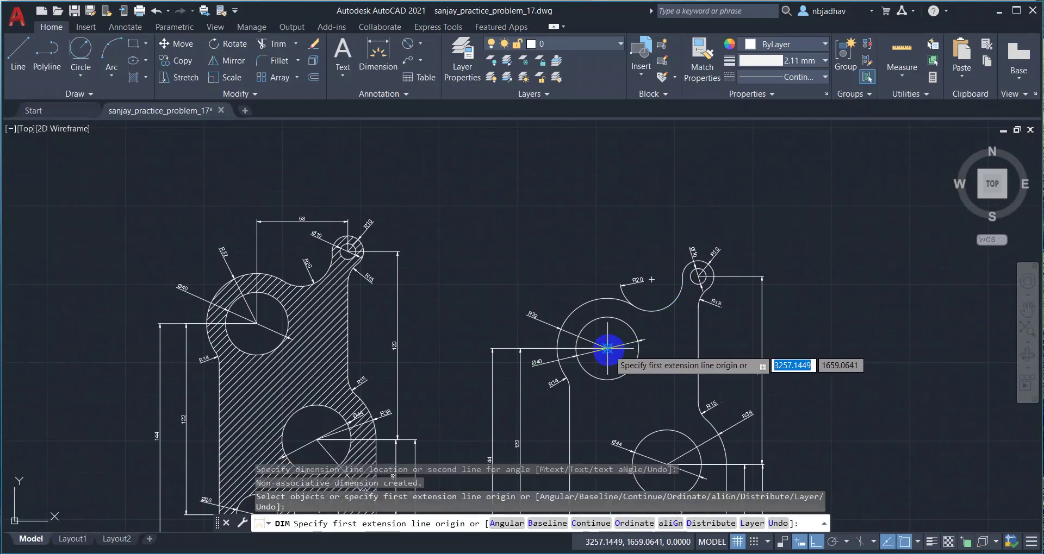
{"action": "left_click", "coordinate": [607, 349]}
{"action": "scroll", "coordinate": [659, 327], "scroll_direction": "up", "scroll_amount": 4}
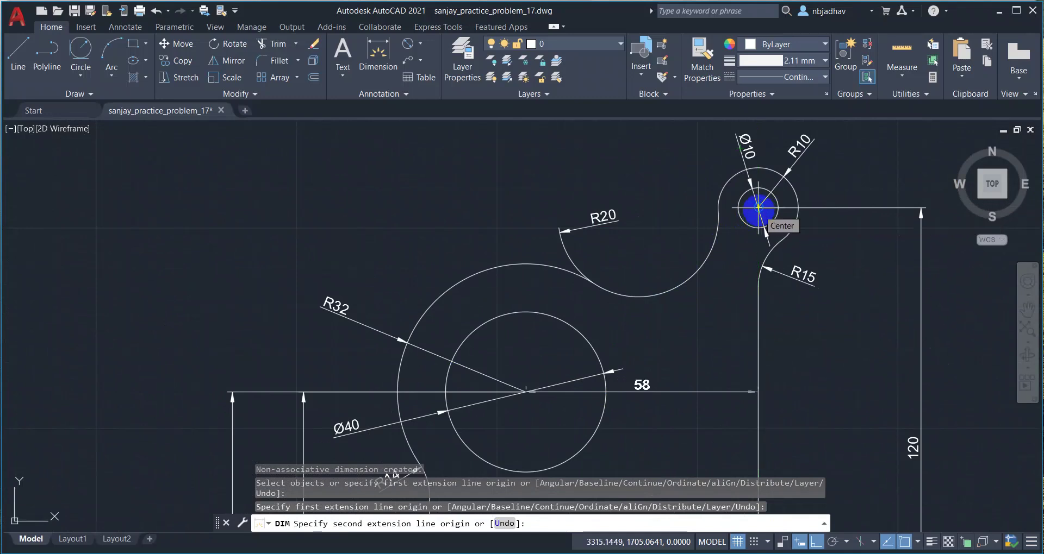
{"action": "left_click", "coordinate": [758, 208]}
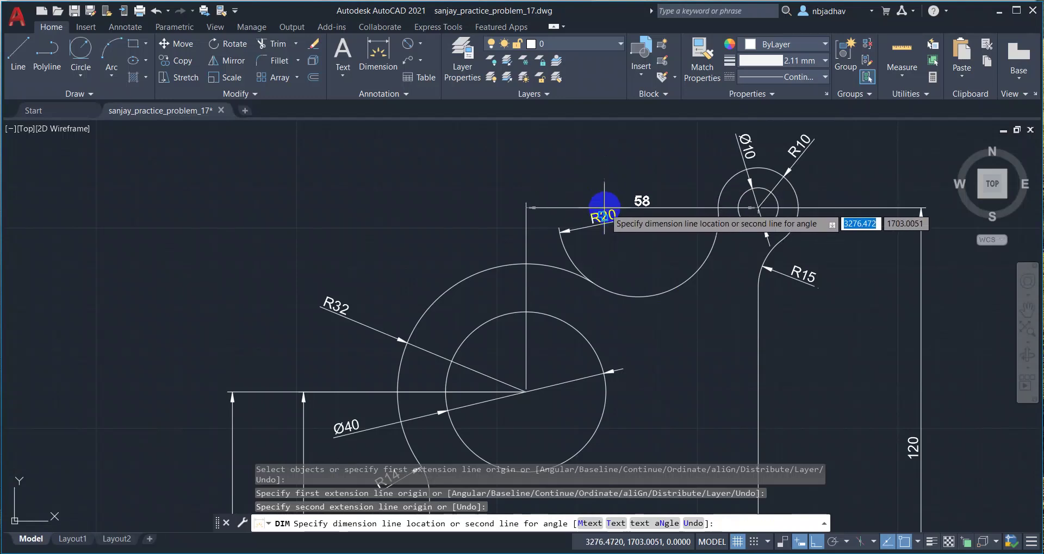
{"action": "left_click", "coordinate": [600, 182]}
{"action": "scroll", "coordinate": [640, 263], "scroll_direction": "down", "scroll_amount": 5}
{"action": "scroll", "coordinate": [660, 319], "scroll_direction": "down", "scroll_amount": 2}
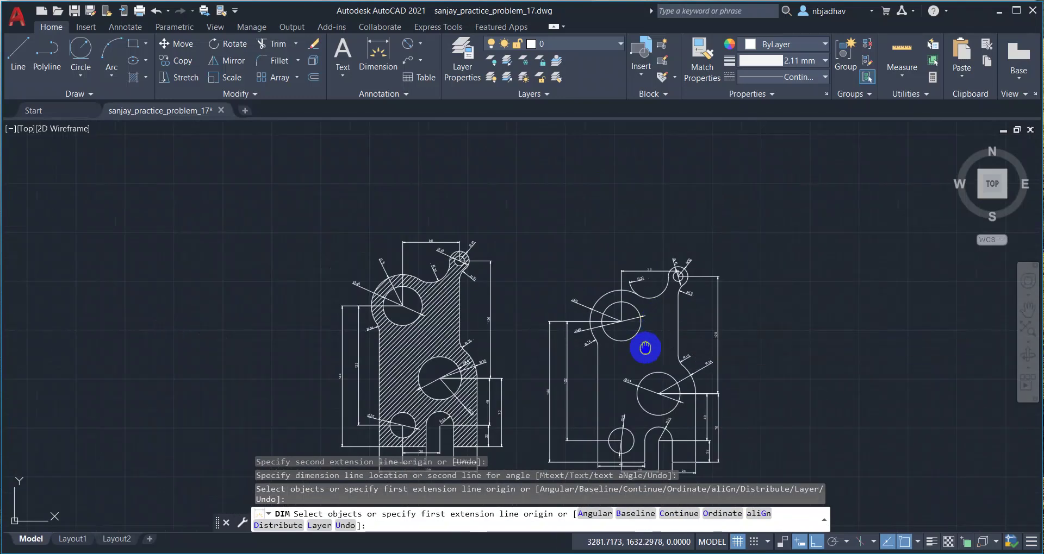
{"action": "scroll", "coordinate": [676, 354], "scroll_direction": "up", "scroll_amount": 3}
{"action": "scroll", "coordinate": [677, 356], "scroll_direction": "down", "scroll_amount": 3}
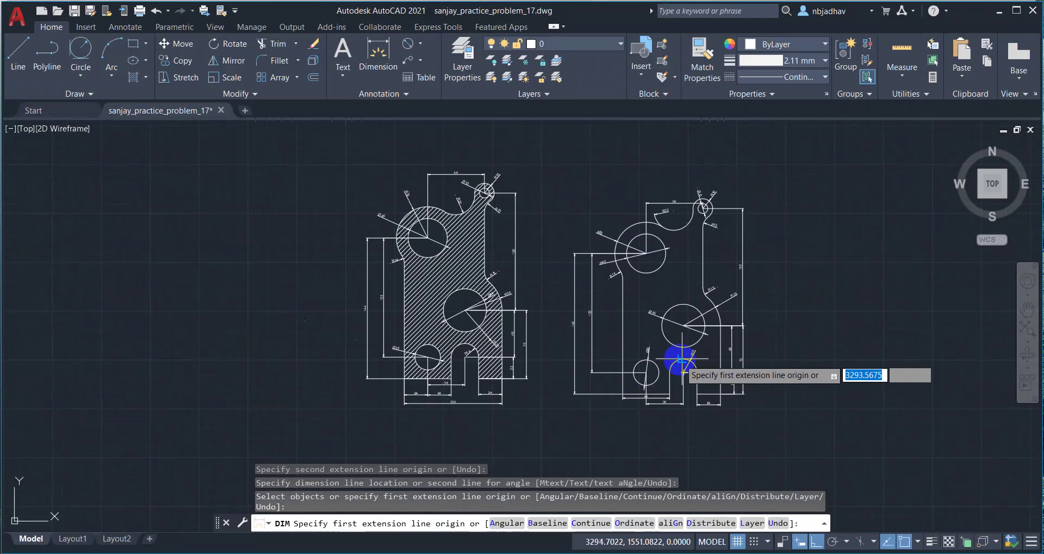
{"action": "scroll", "coordinate": [682, 360], "scroll_direction": "up", "scroll_amount": 2}
{"action": "scroll", "coordinate": [682, 353], "scroll_direction": "down", "scroll_amount": 3}
{"action": "scroll", "coordinate": [687, 324], "scroll_direction": "up", "scroll_amount": 1}
{"action": "middle_click_drag", "start_coordinate": [688, 323], "coordinate": [663, 324]}
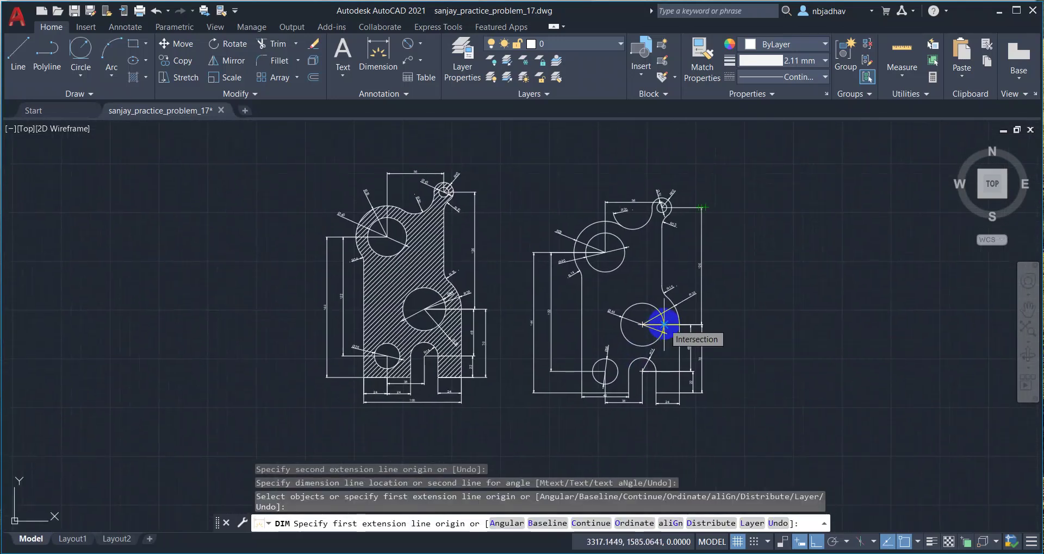
{"action": "scroll", "coordinate": [613, 321], "scroll_direction": "up", "scroll_amount": 2}
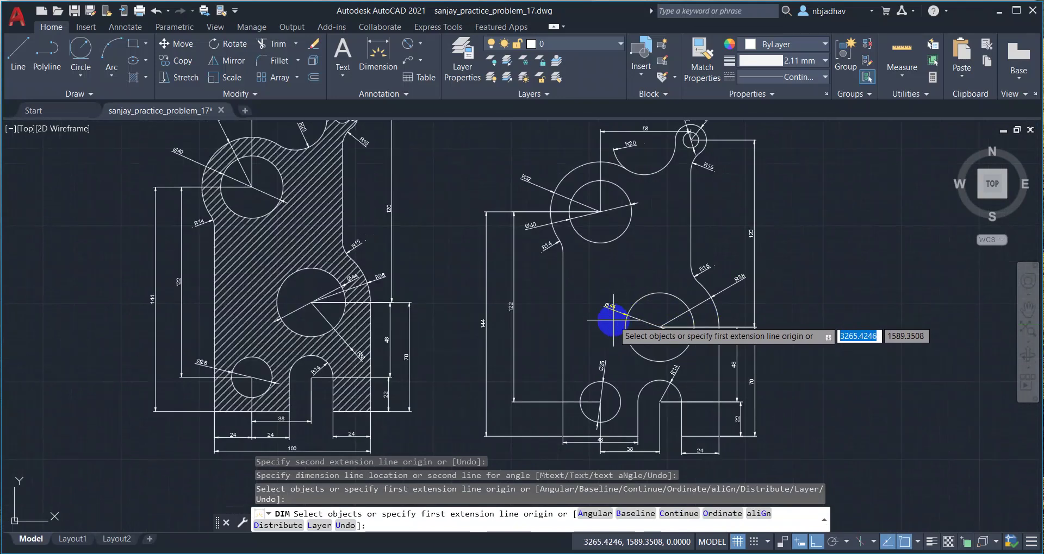
{"action": "scroll", "coordinate": [613, 321], "scroll_direction": "down", "scroll_amount": 2}
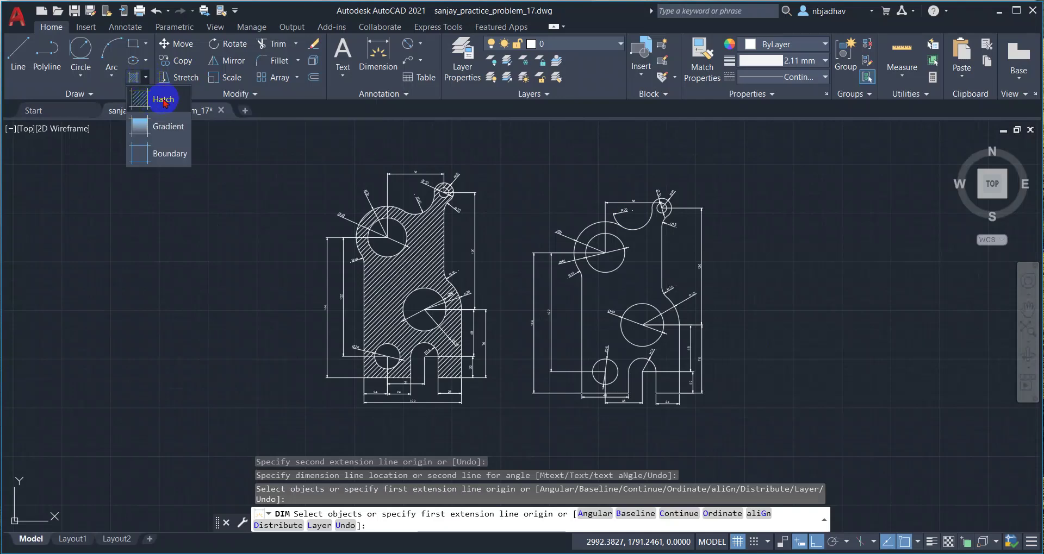
Fill the right plate's interior with the ANSI31 diagonal hatch pattern
{"action": "left_click", "coordinate": [164, 103]}
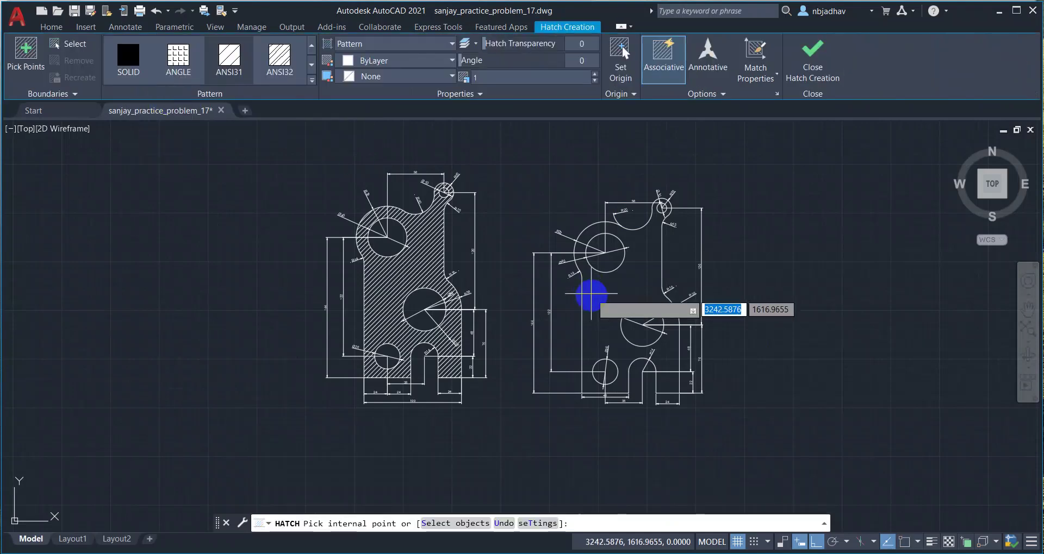
{"action": "scroll", "coordinate": [610, 329], "scroll_direction": "up", "scroll_amount": 2}
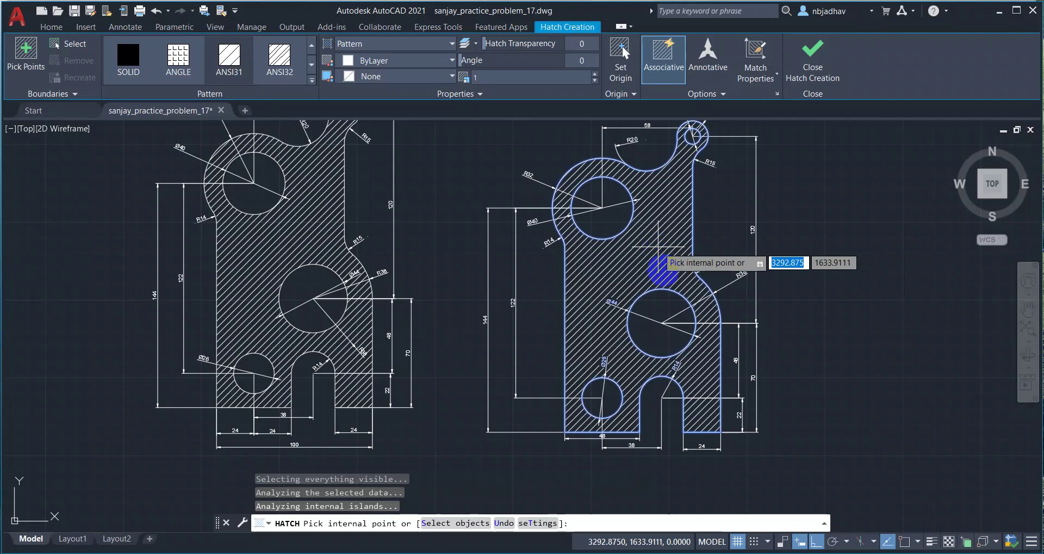
{"action": "left_click", "coordinate": [312, 81]}
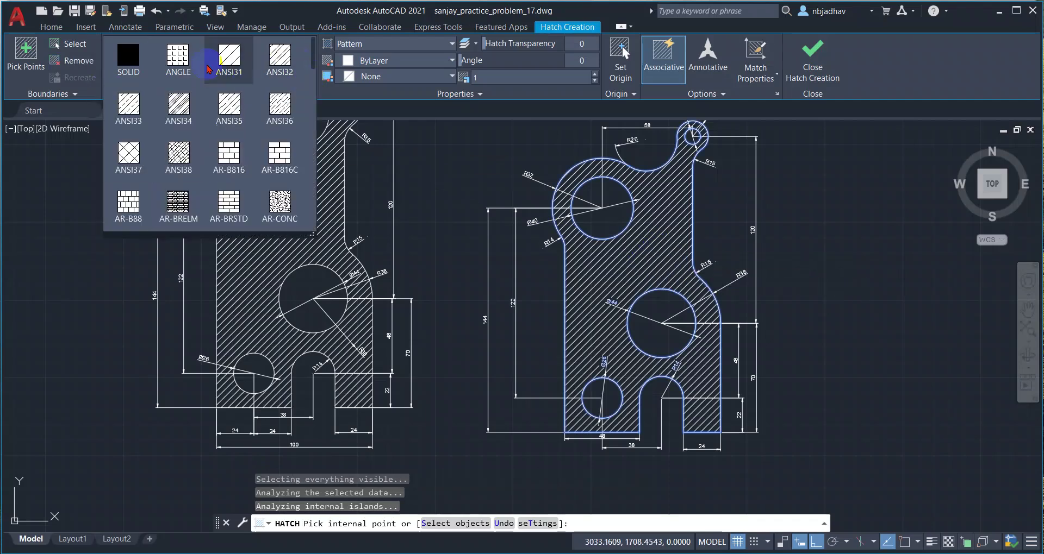
{"action": "left_click", "coordinate": [179, 60]}
{"action": "left_click", "coordinate": [212, 64]}
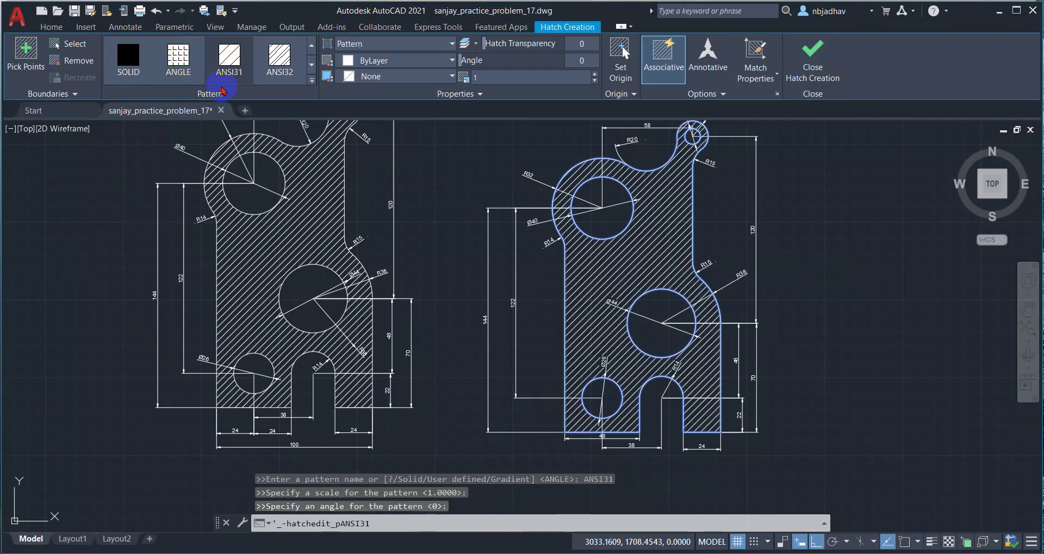
{"action": "scroll", "coordinate": [629, 343], "scroll_direction": "down", "scroll_amount": 2}
{"action": "scroll", "coordinate": [659, 342], "scroll_direction": "up", "scroll_amount": 2}
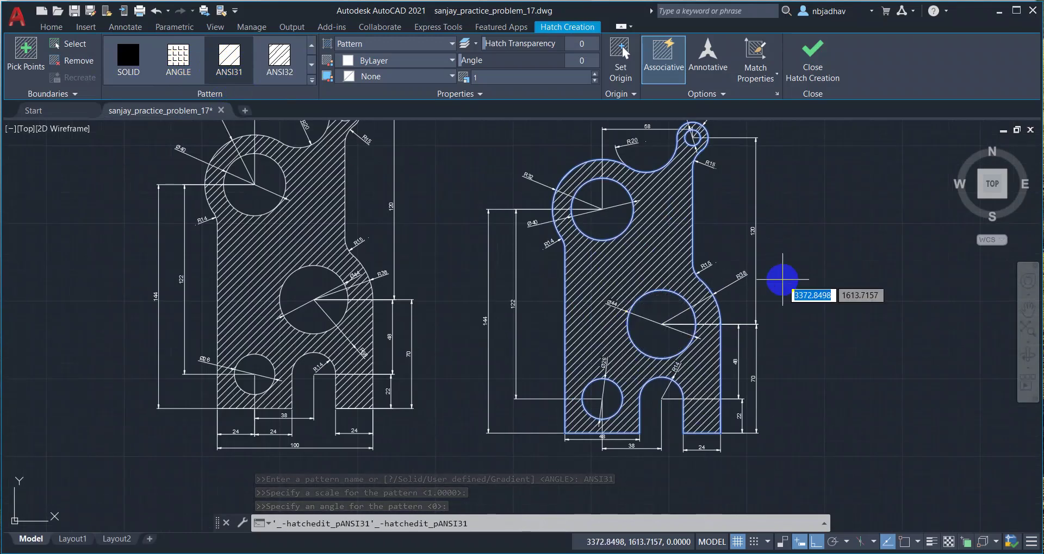
{"action": "key", "text": "Escape"}
Select all objects and centre both plates in the view
{"action": "key", "text": "ctrl+a"}
{"action": "scroll", "coordinate": [749, 324], "scroll_direction": "down", "scroll_amount": 2}
{"action": "scroll", "coordinate": [740, 348], "scroll_direction": "up", "scroll_amount": 2}
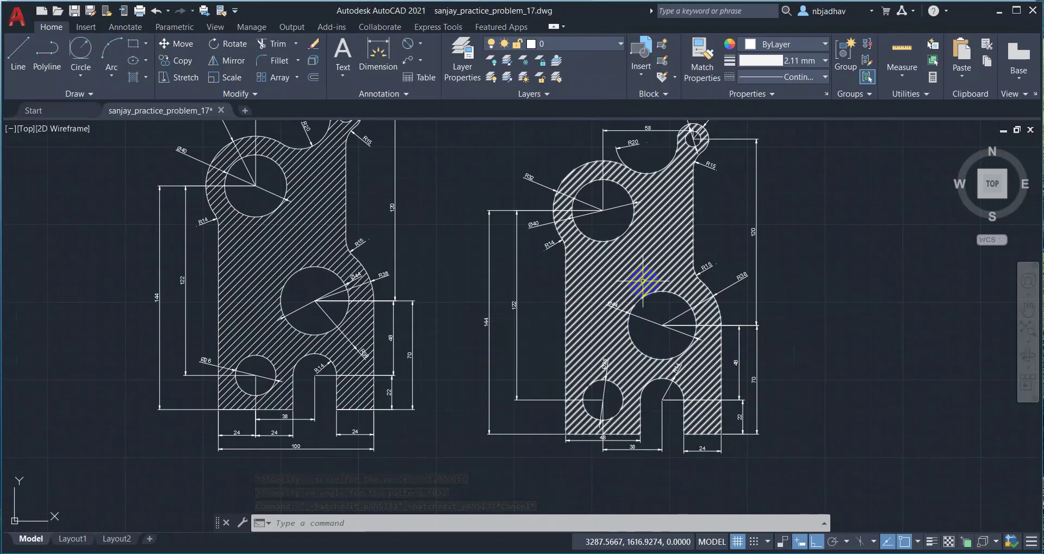
{"action": "mouse_move", "coordinate": [623, 294]}
{"action": "middle_mouse_down"}
{"action": "mouse_move", "coordinate": [671, 319]}
{"action": "mouse_move", "coordinate": [685, 295]}
{"action": "middle_mouse_up"}
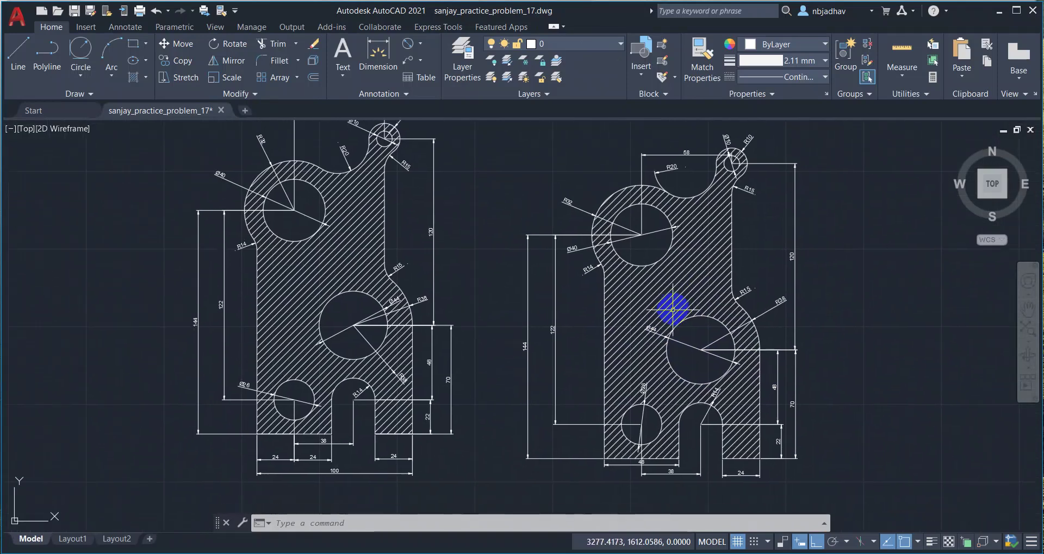